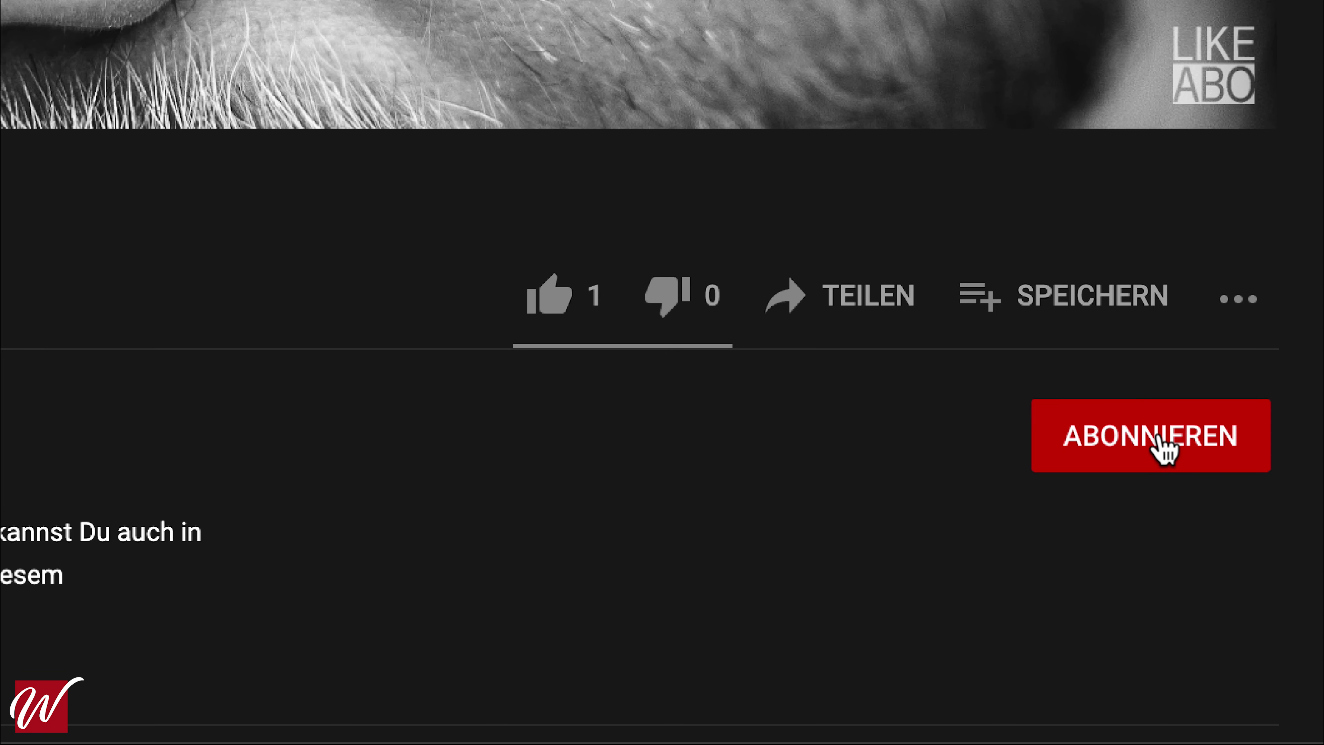
Subscribe to the YouTube channel and set notifications to Alle for all new uploads
left_click(1157, 436)
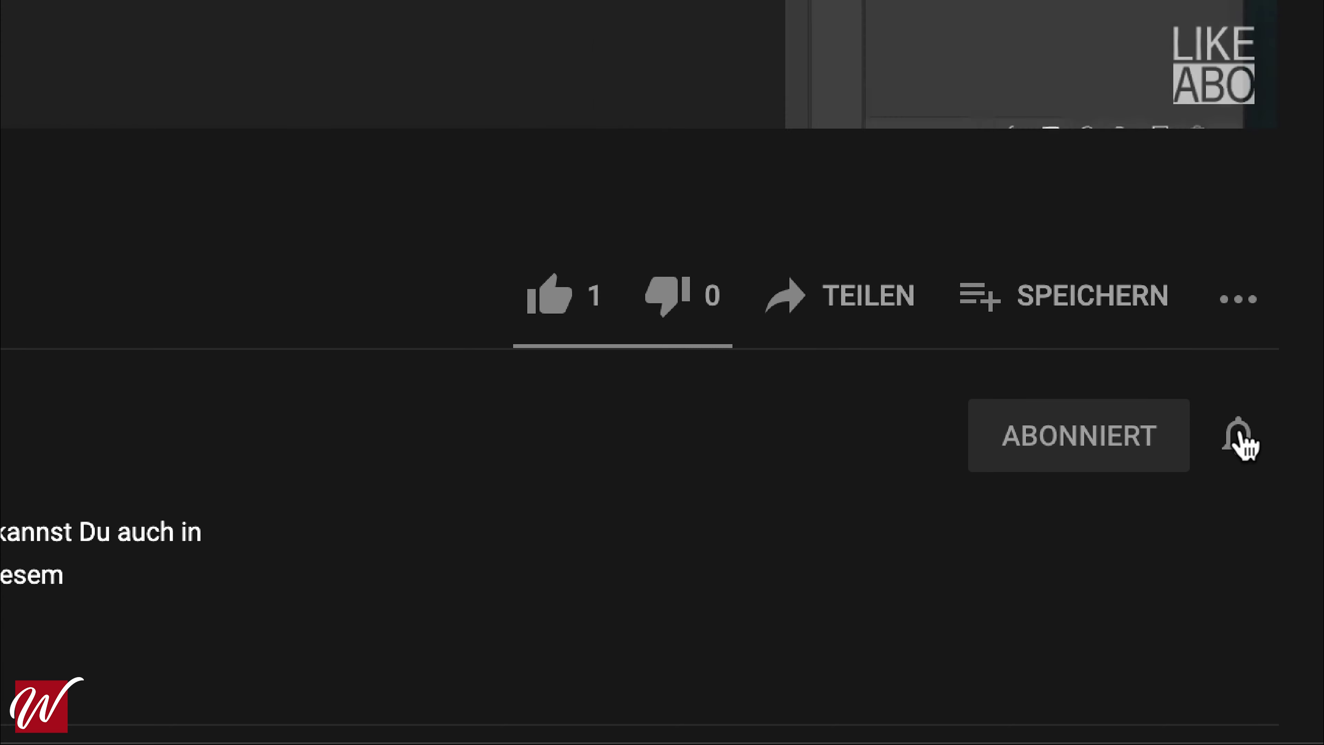
left_click(998, 443)
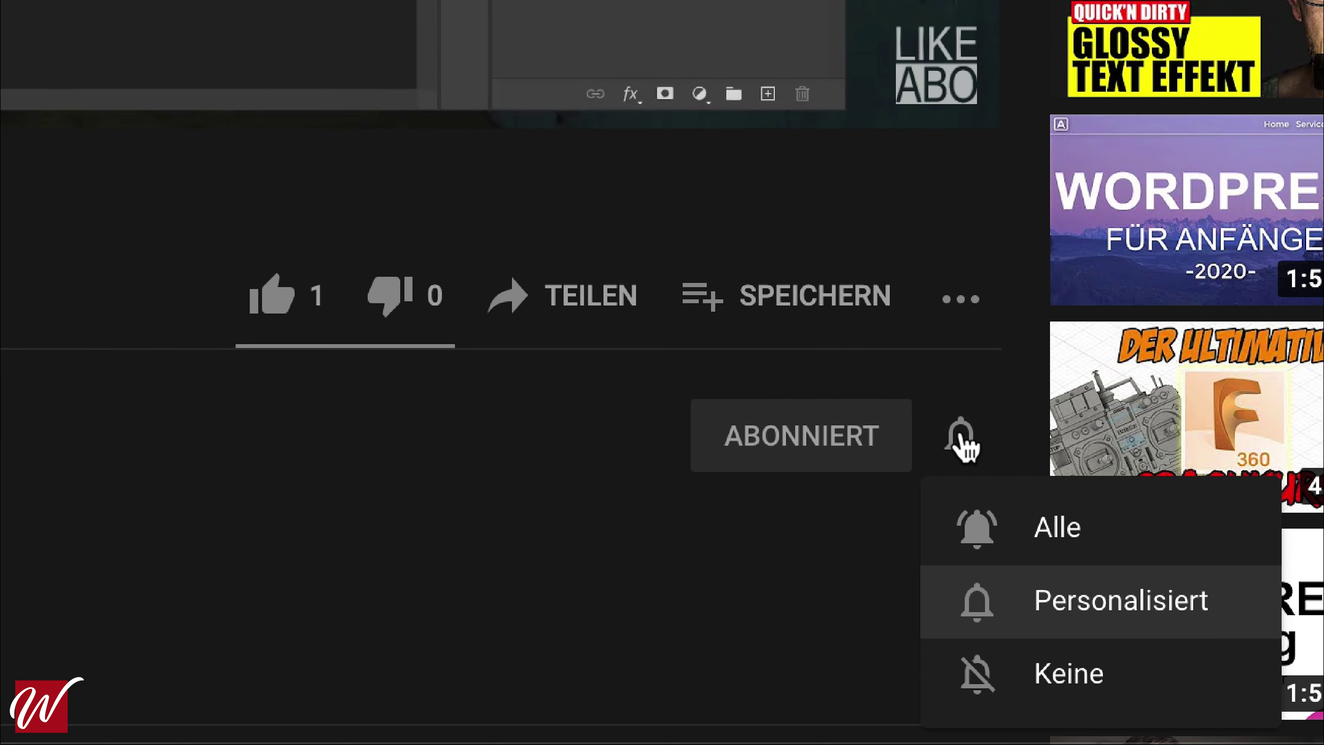
left_click(1039, 513)
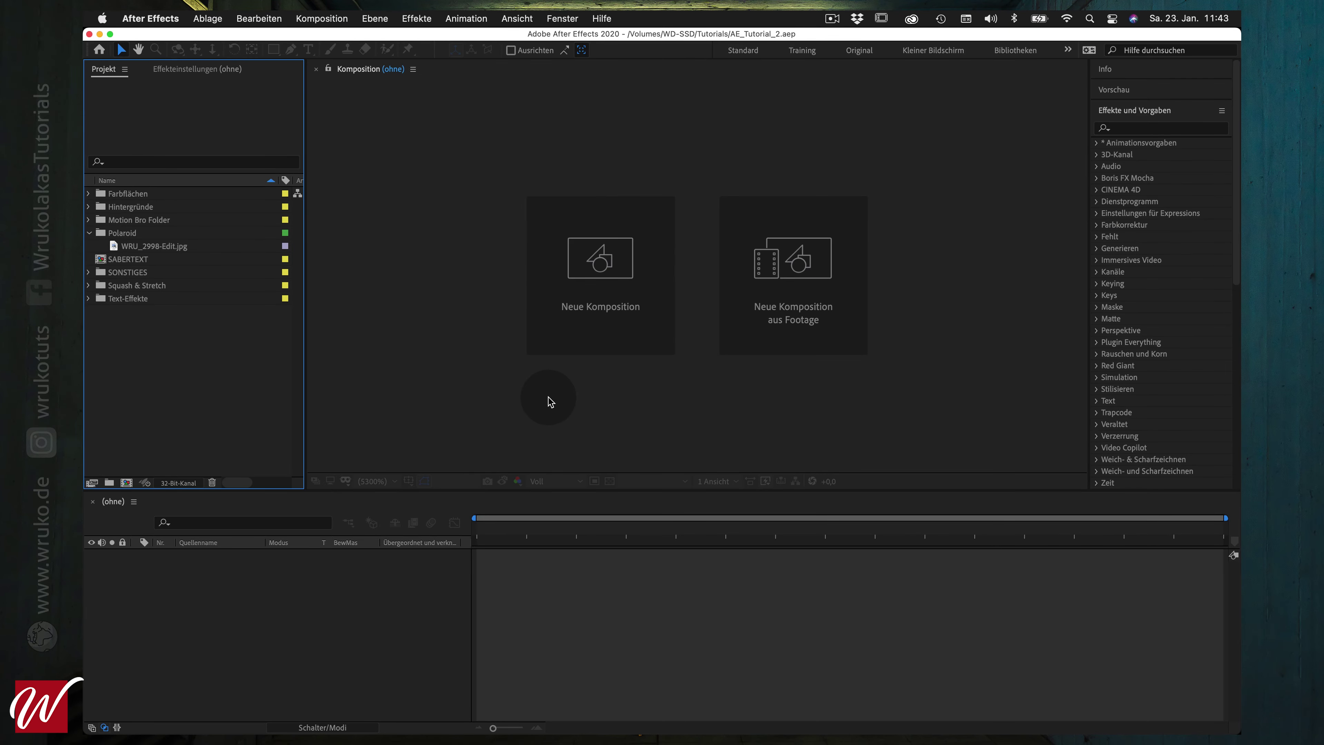
Create a UHD 4K 3840×2160, 29,97 fps composition named Polaroid-Komp
left_click(602, 255)
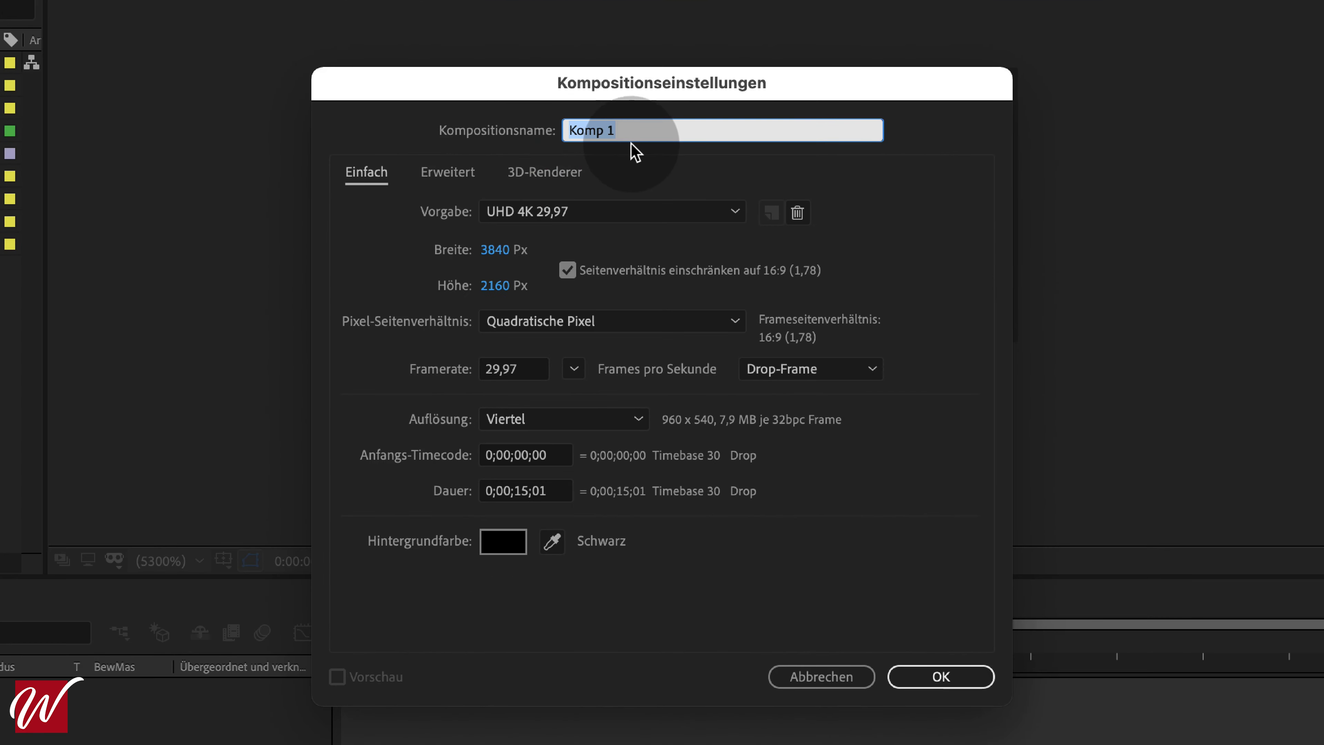
type("Polaroi")
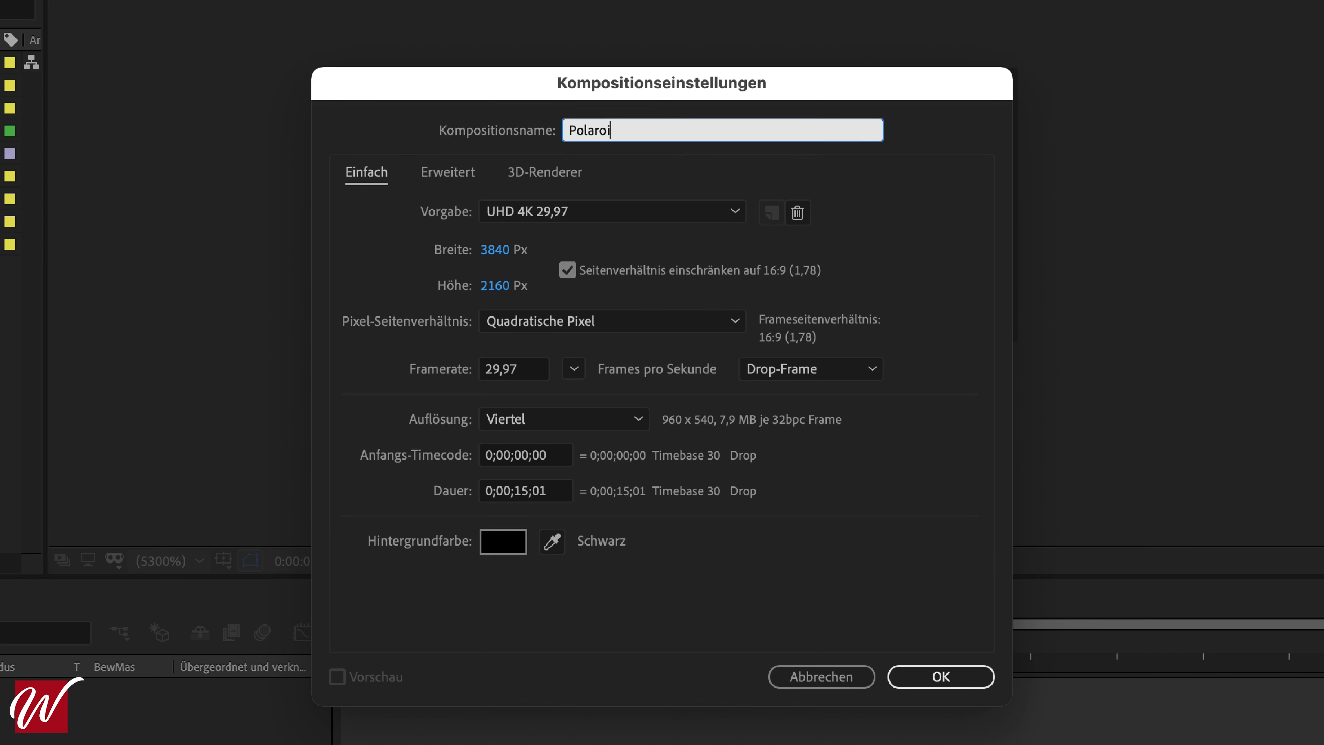
type("d-Komp")
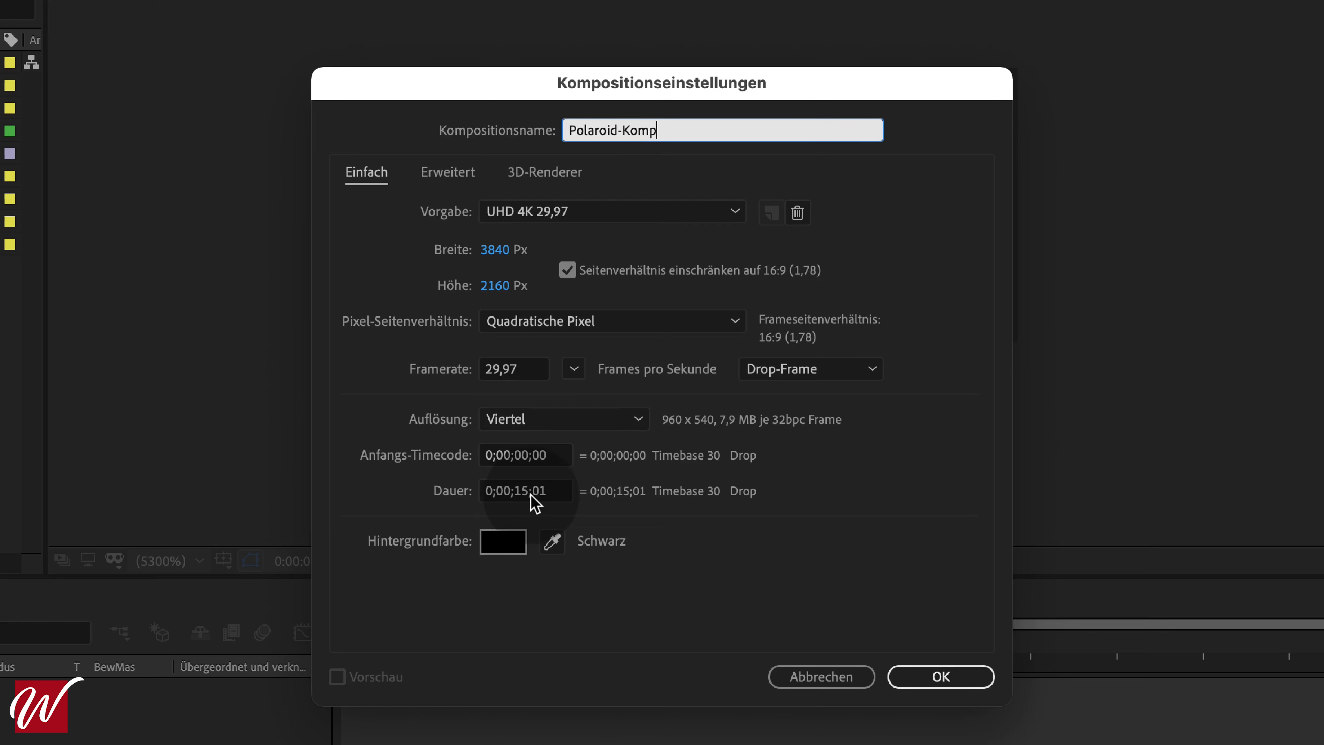
left_click(912, 674)
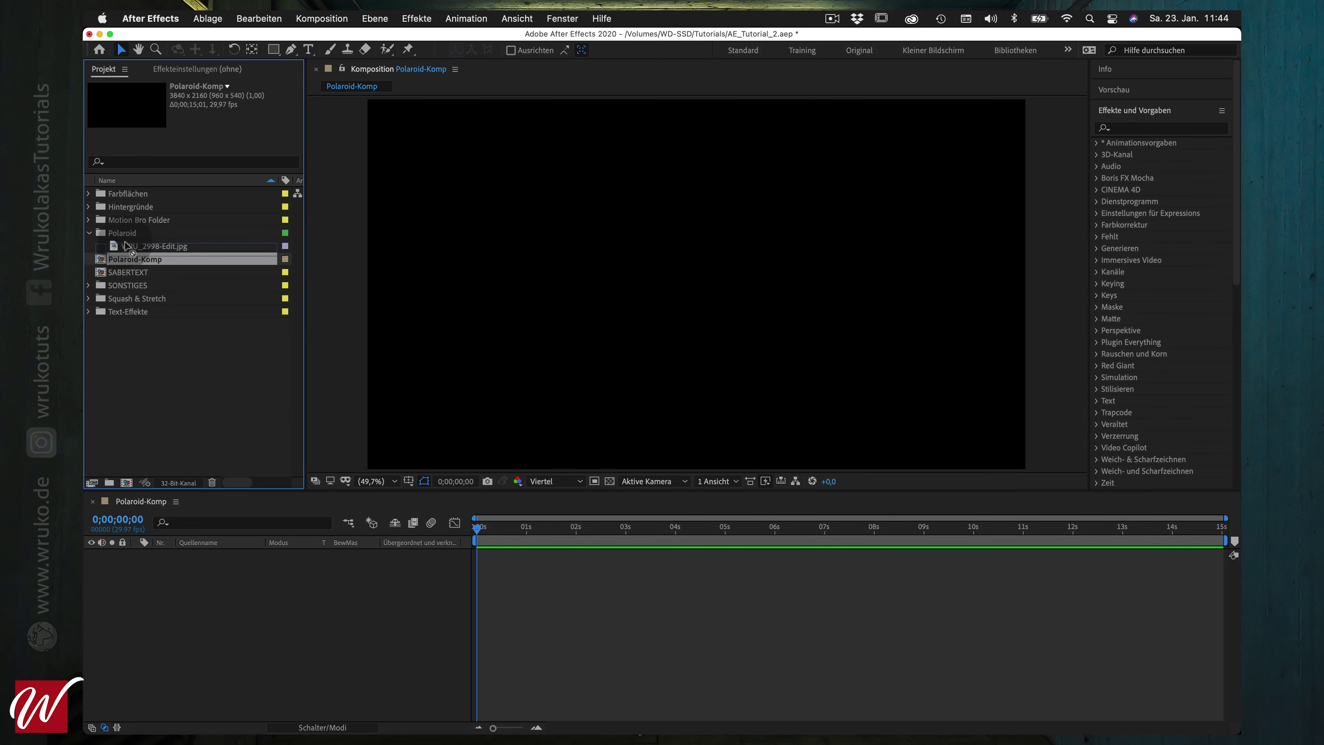
Move Polaroid-Komp into the Polaroid folder, add WRU_2998-Edit.jpg to it and scale it to 75%
left_click_drag(168, 256, 125, 233)
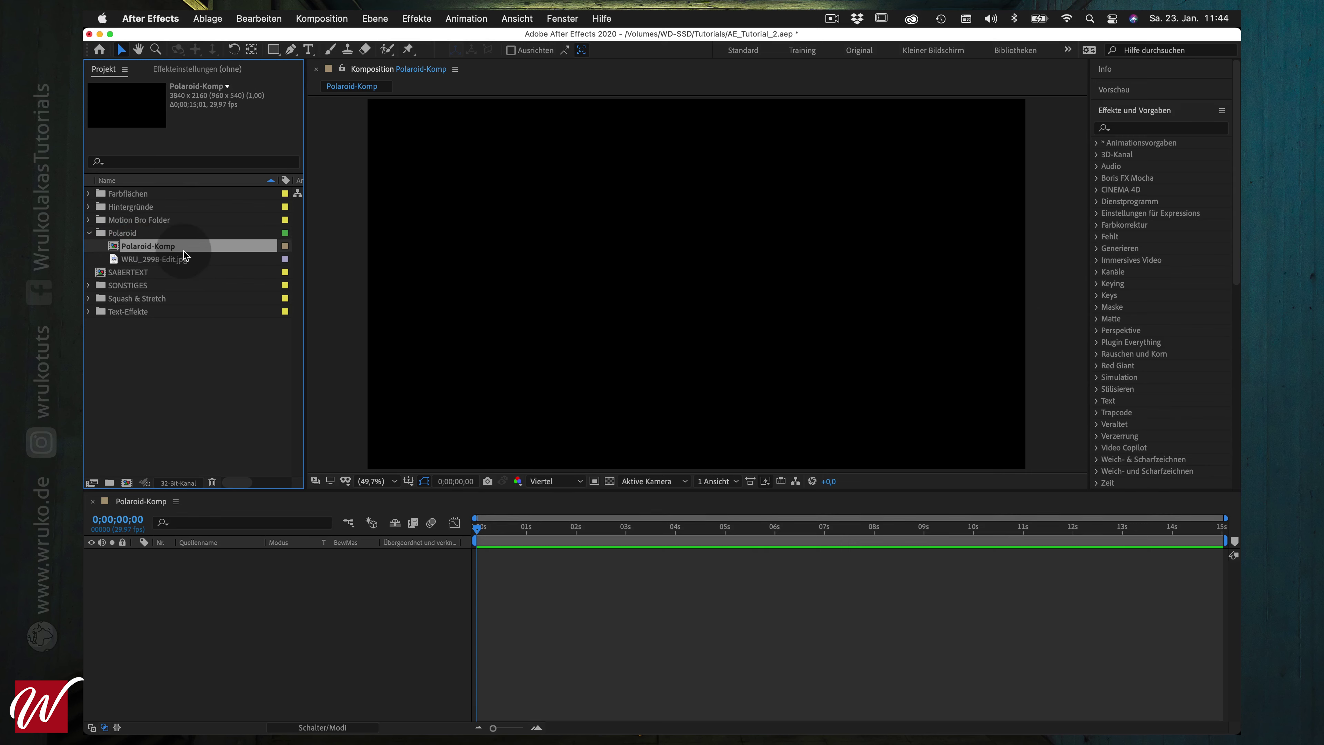
left_click(172, 259)
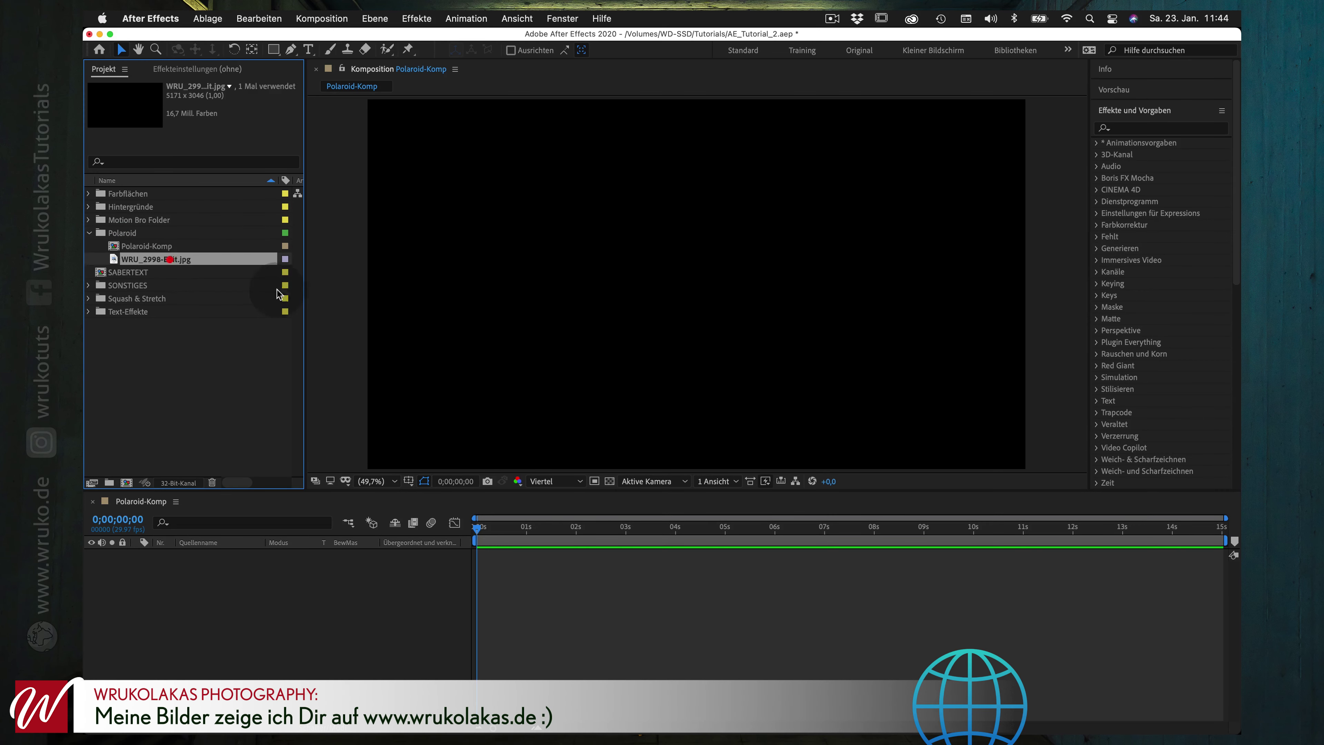
left_click_drag(172, 259, 222, 587)
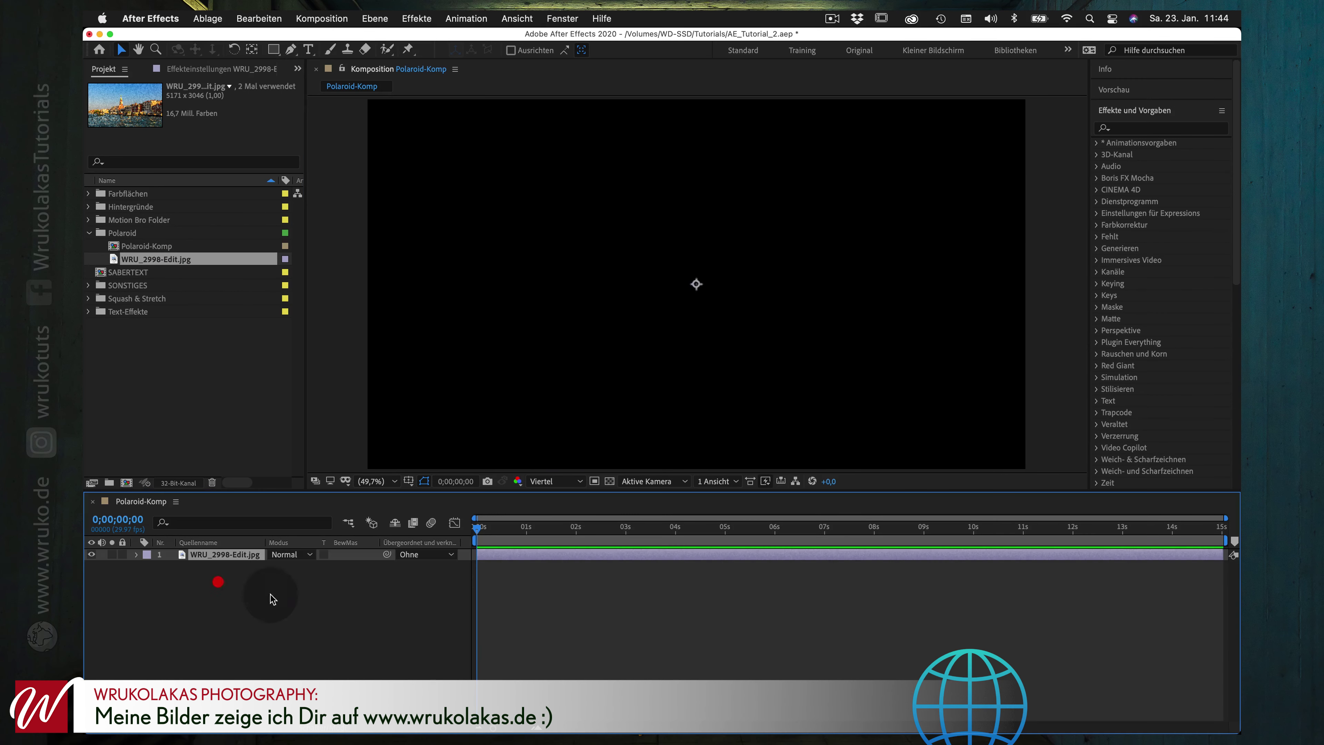
key("s")
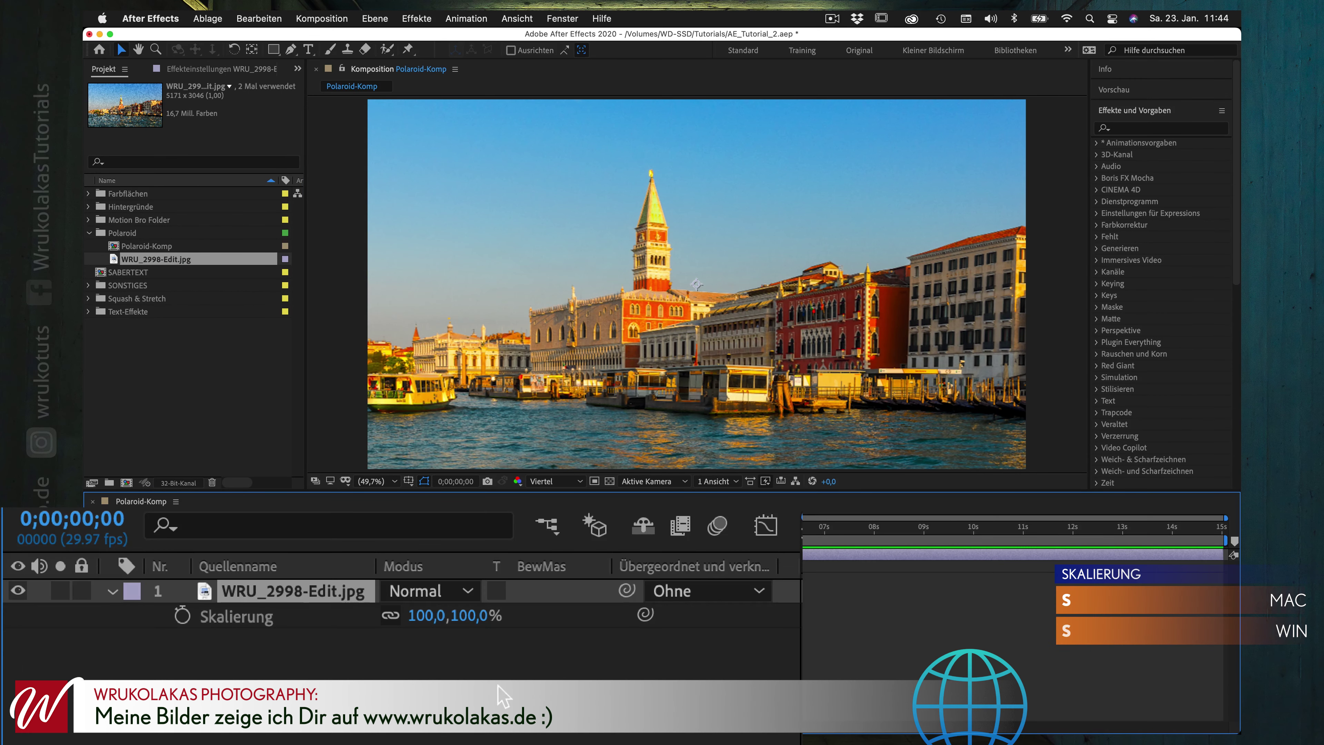
left_click_drag(427, 616, 397, 618)
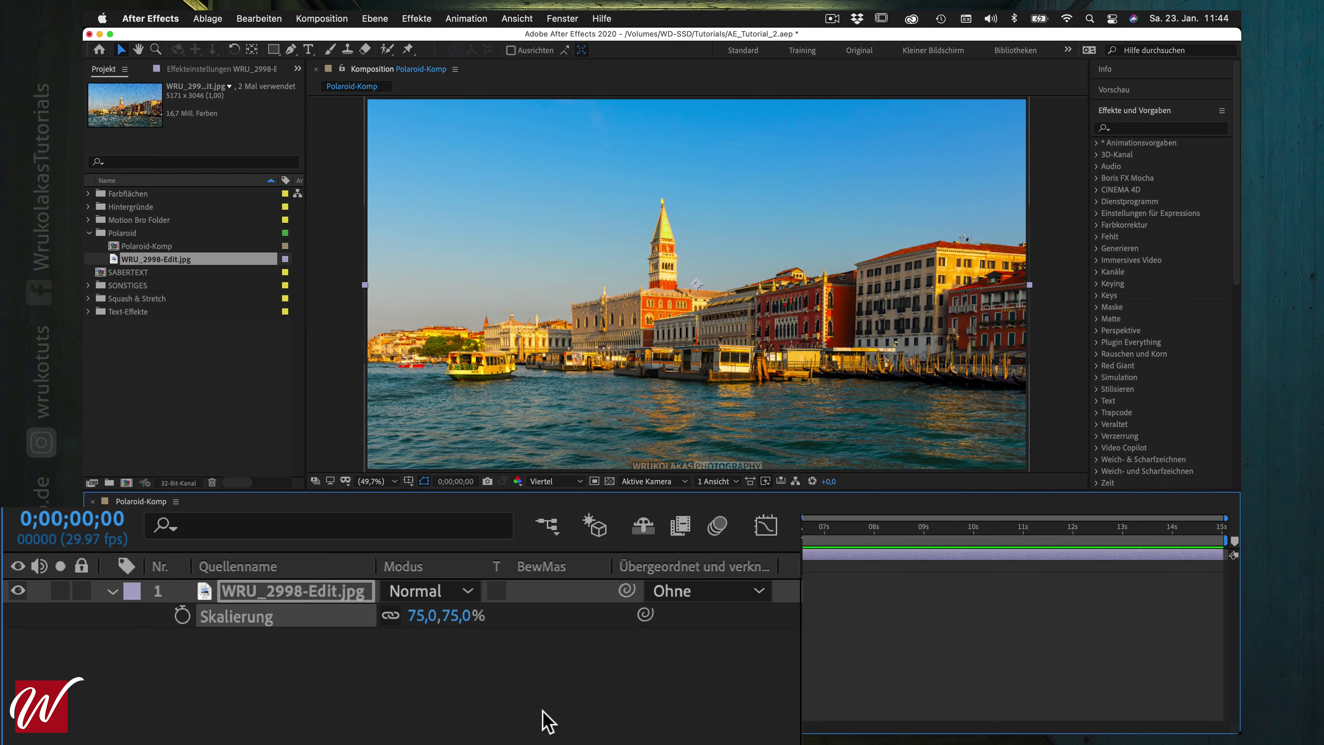
left_click(110, 592)
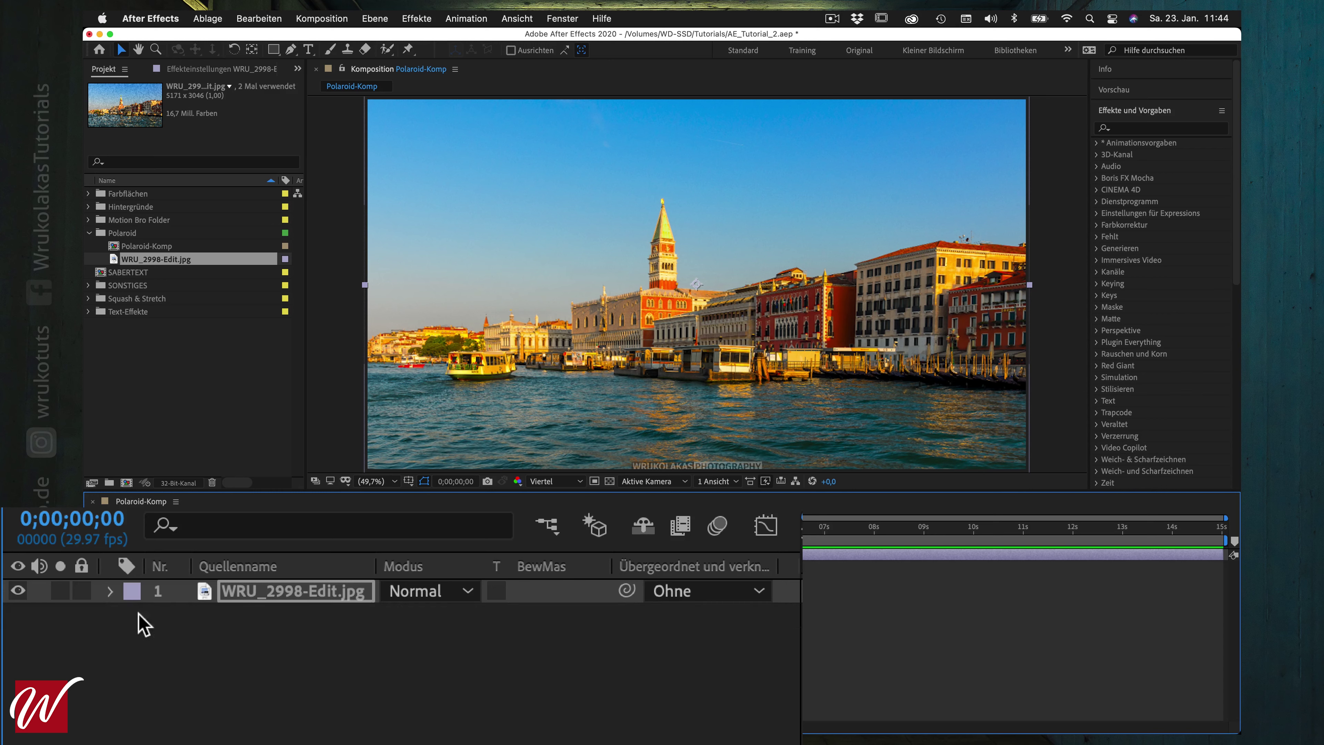
Duplicate the Venice photo layer and precompose the lower copy as SW-Bild
left_click(179, 663)
left_click(341, 595)
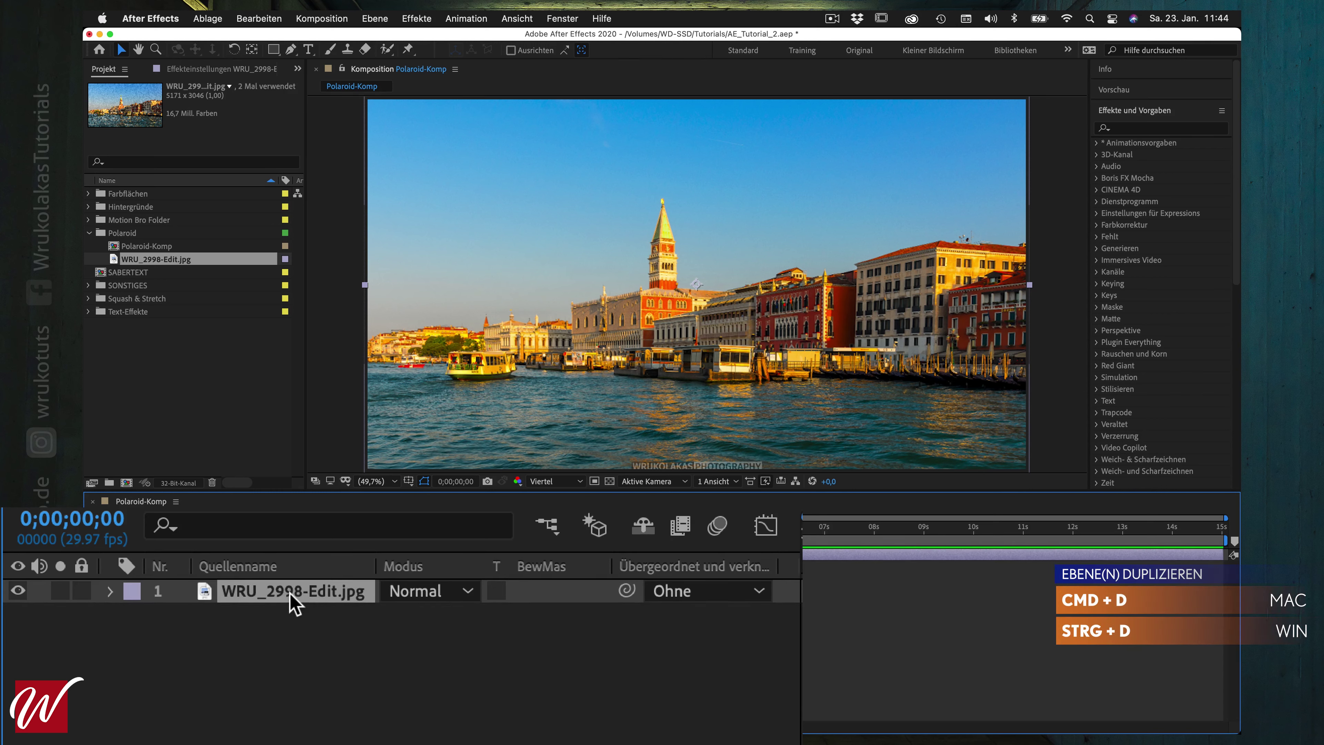
key("super+d")
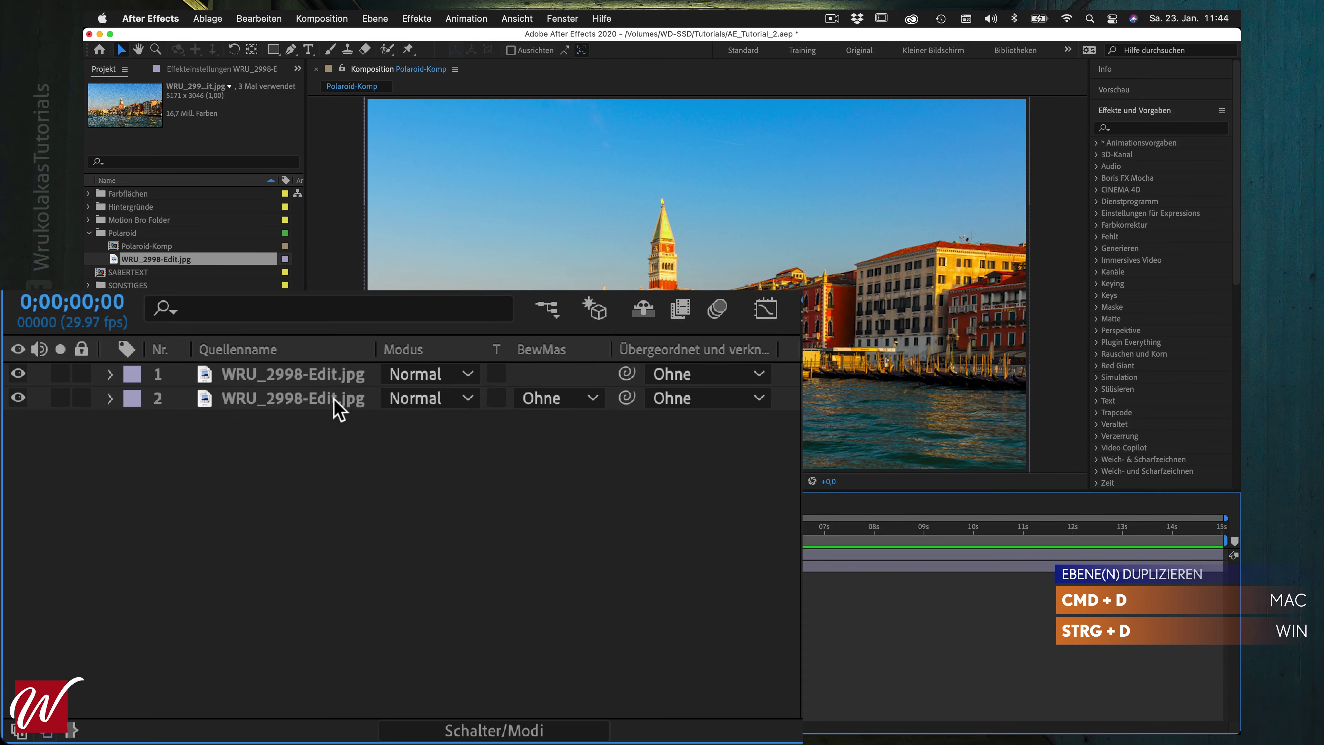
left_click(313, 412)
right_click(272, 409)
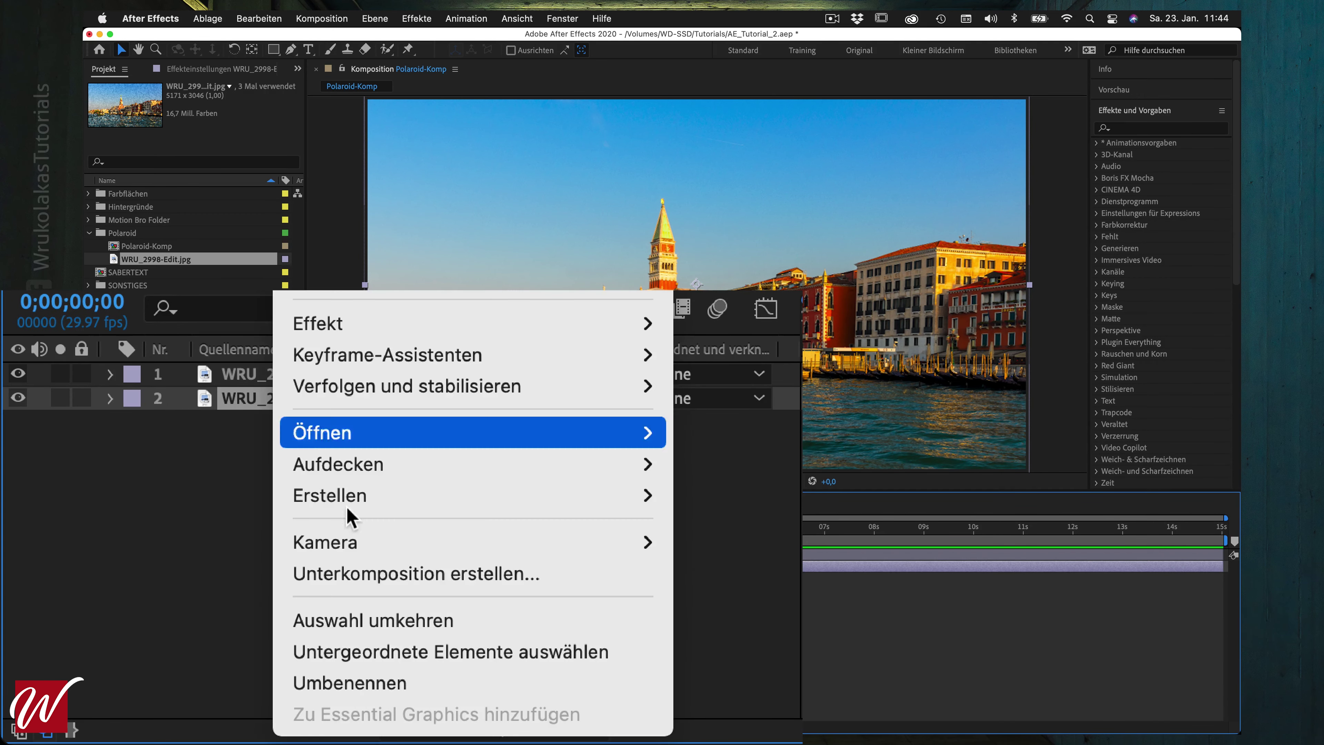
left_click(379, 574)
type("SW-Bild")
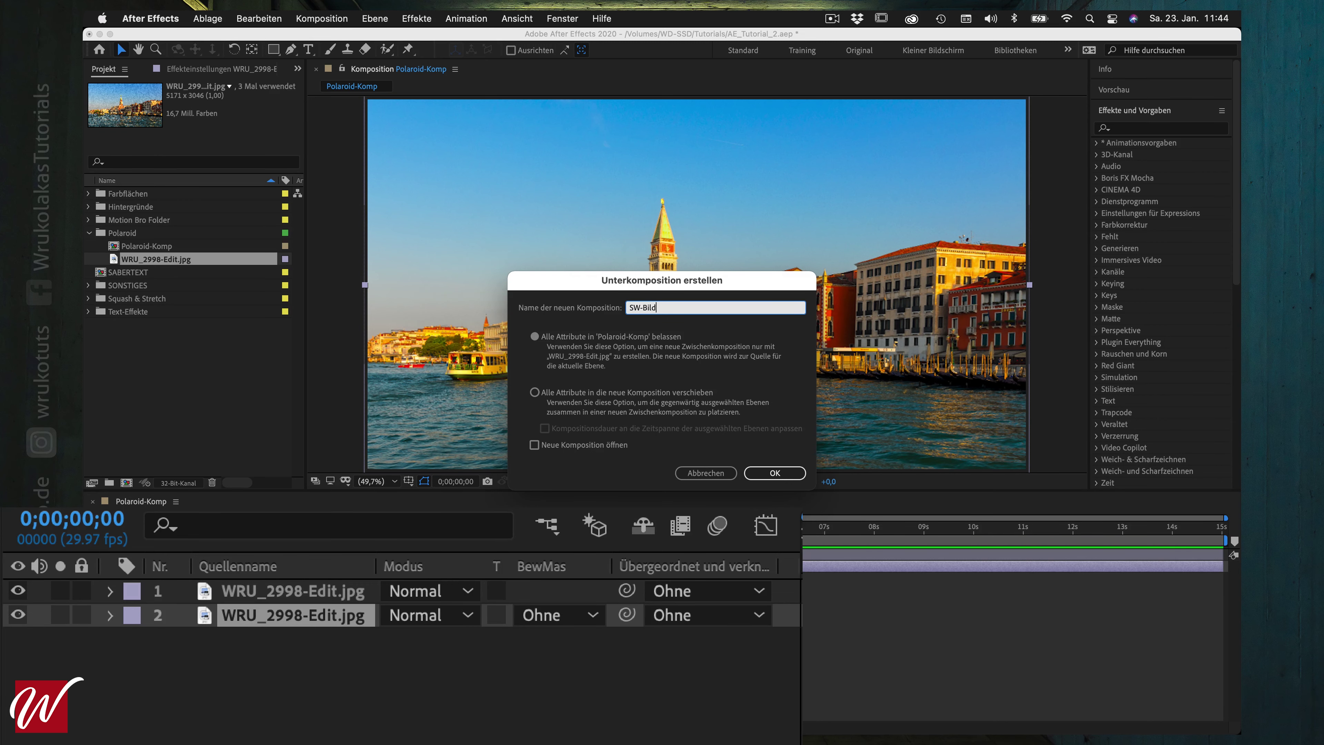
key("Return")
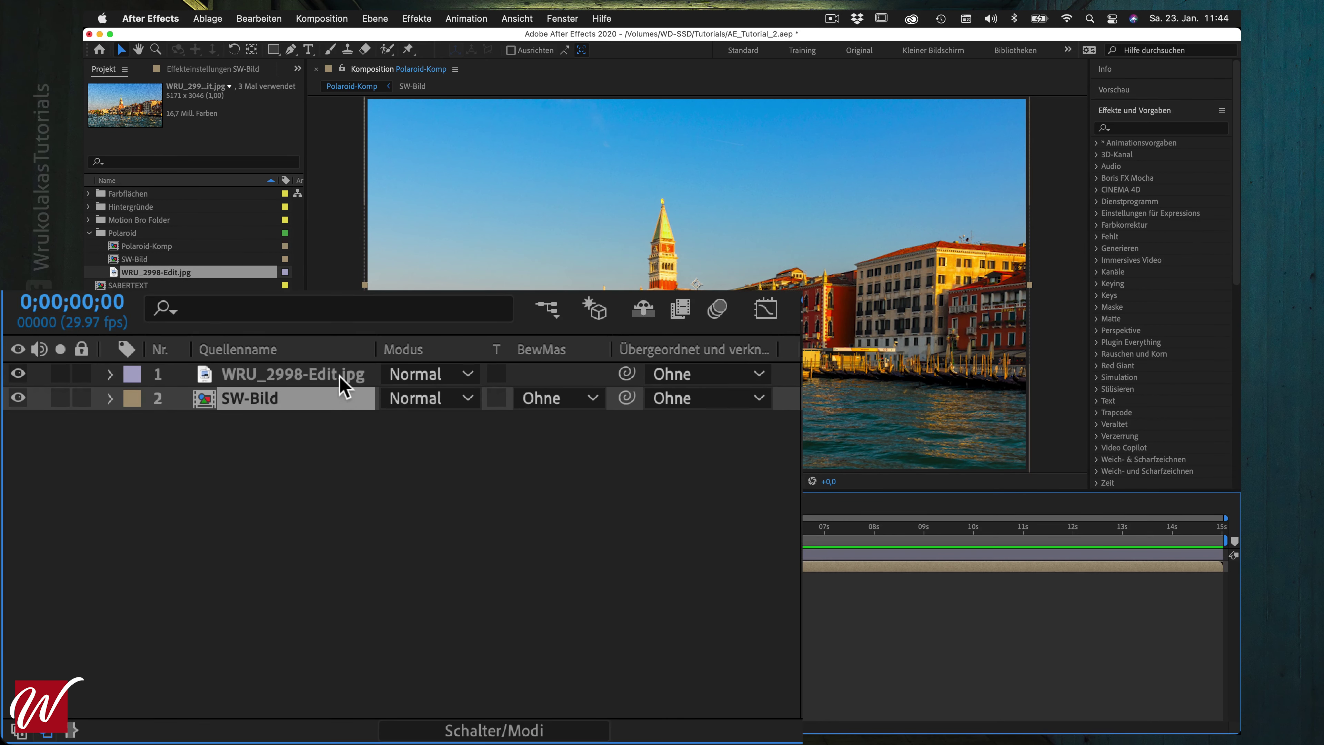
Precompose the top photo layer as Farbbild and hide it
left_click(340, 376)
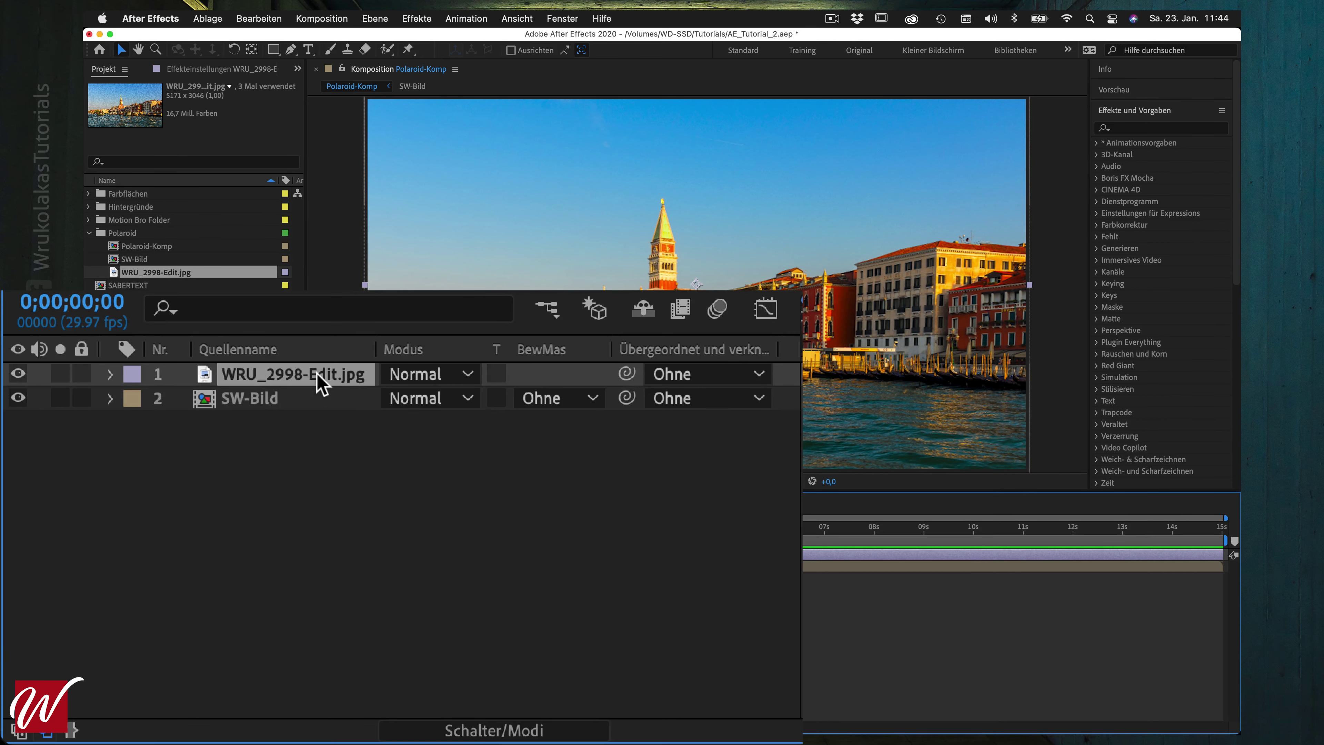
right_click(321, 384)
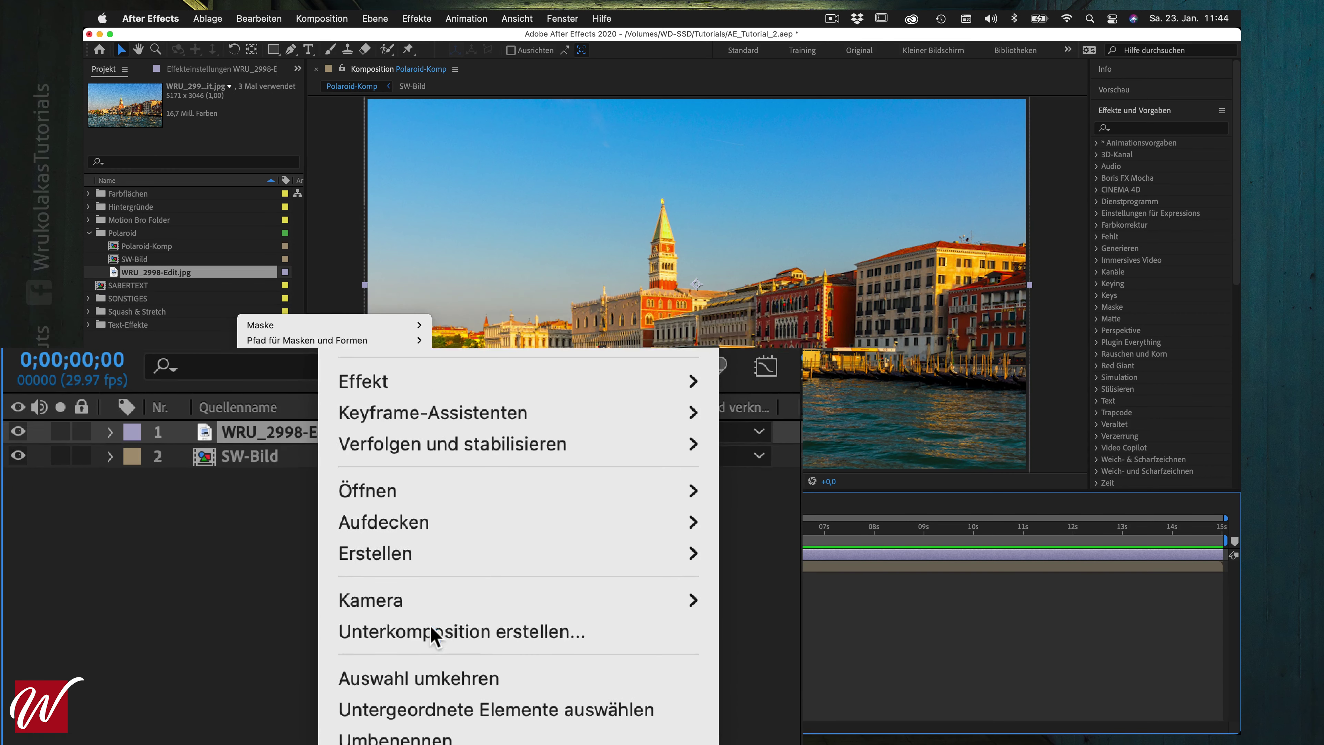
left_click(432, 632)
type("Fad")
key("Return")
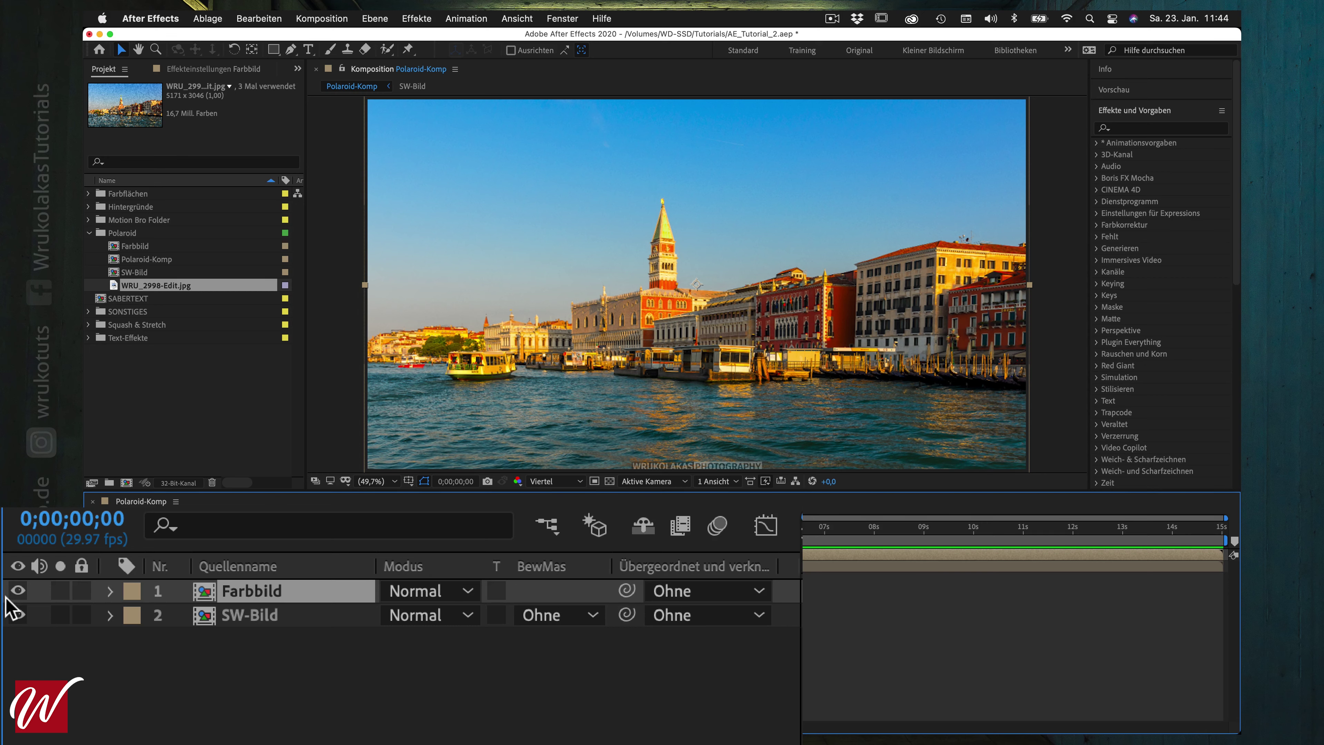
left_click(18, 592)
Apply the Färbung effect to SW-Bild and make Farbbild visible again
left_click(258, 616)
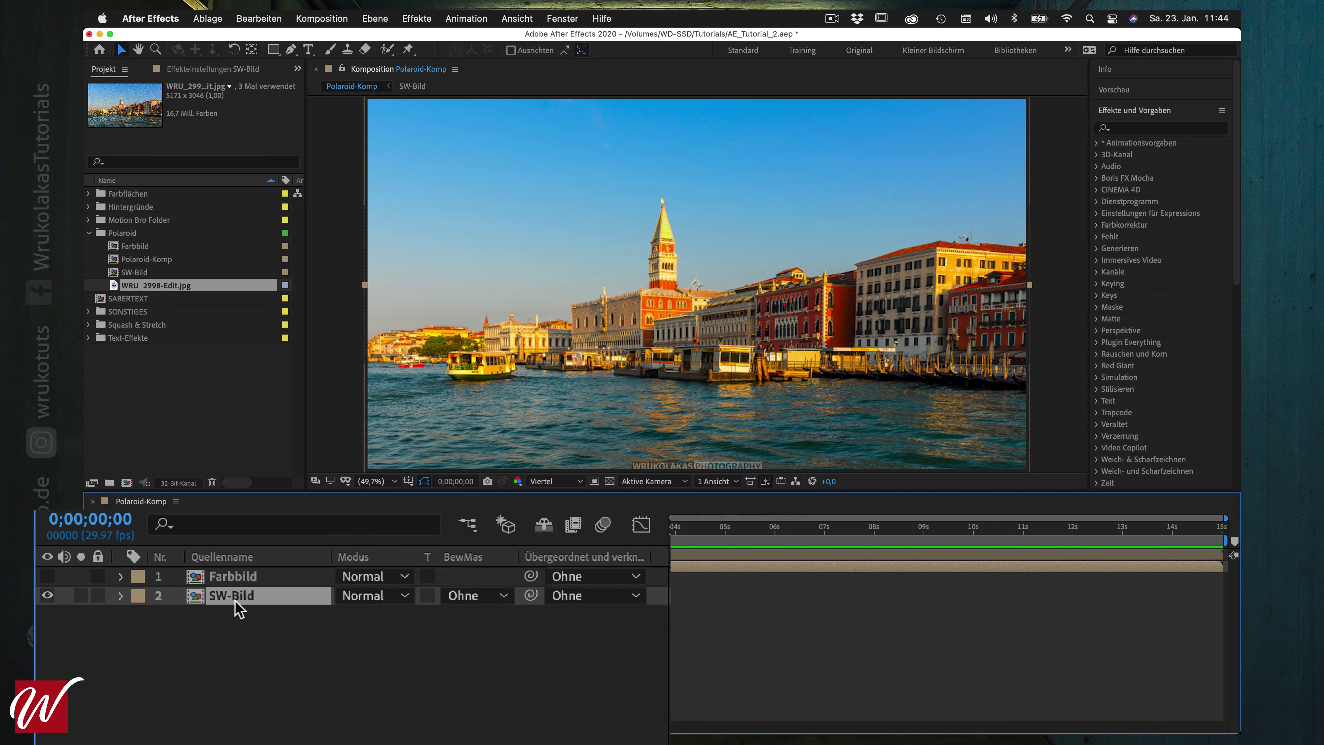
left_click(1139, 128)
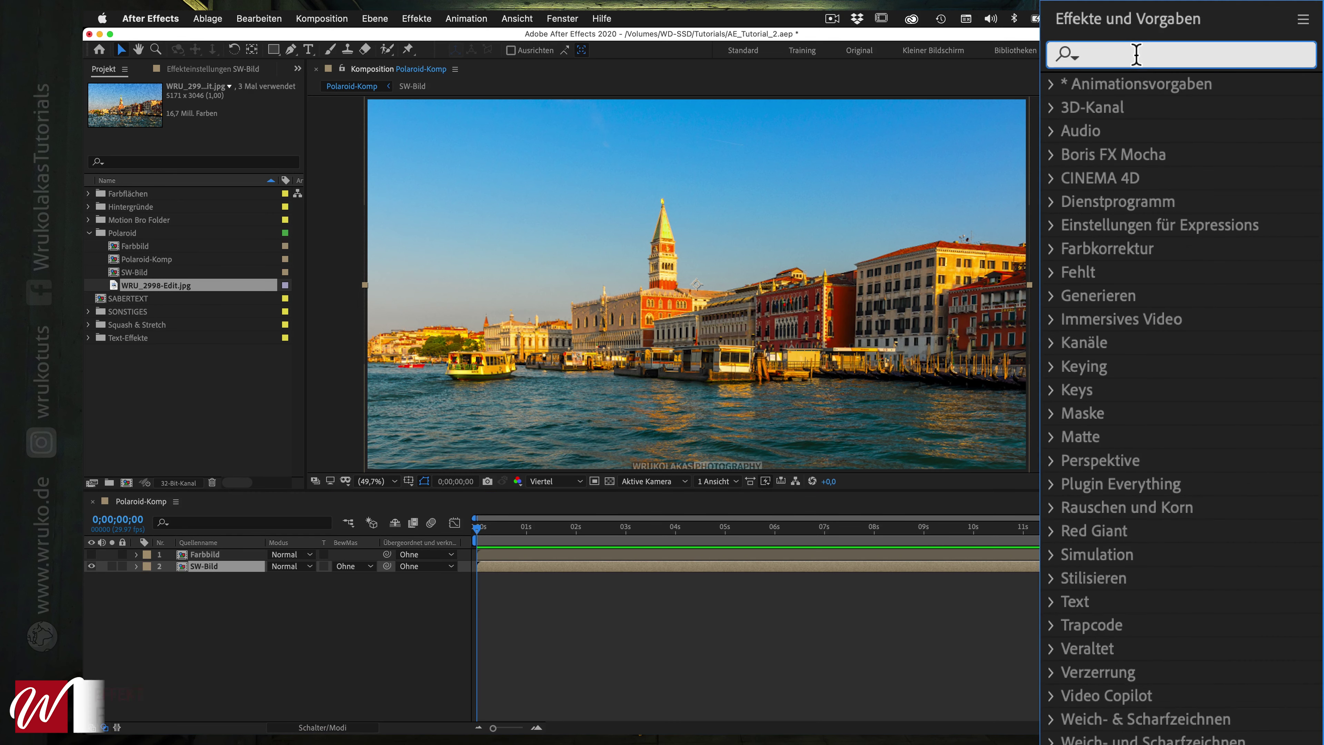
type("färbung")
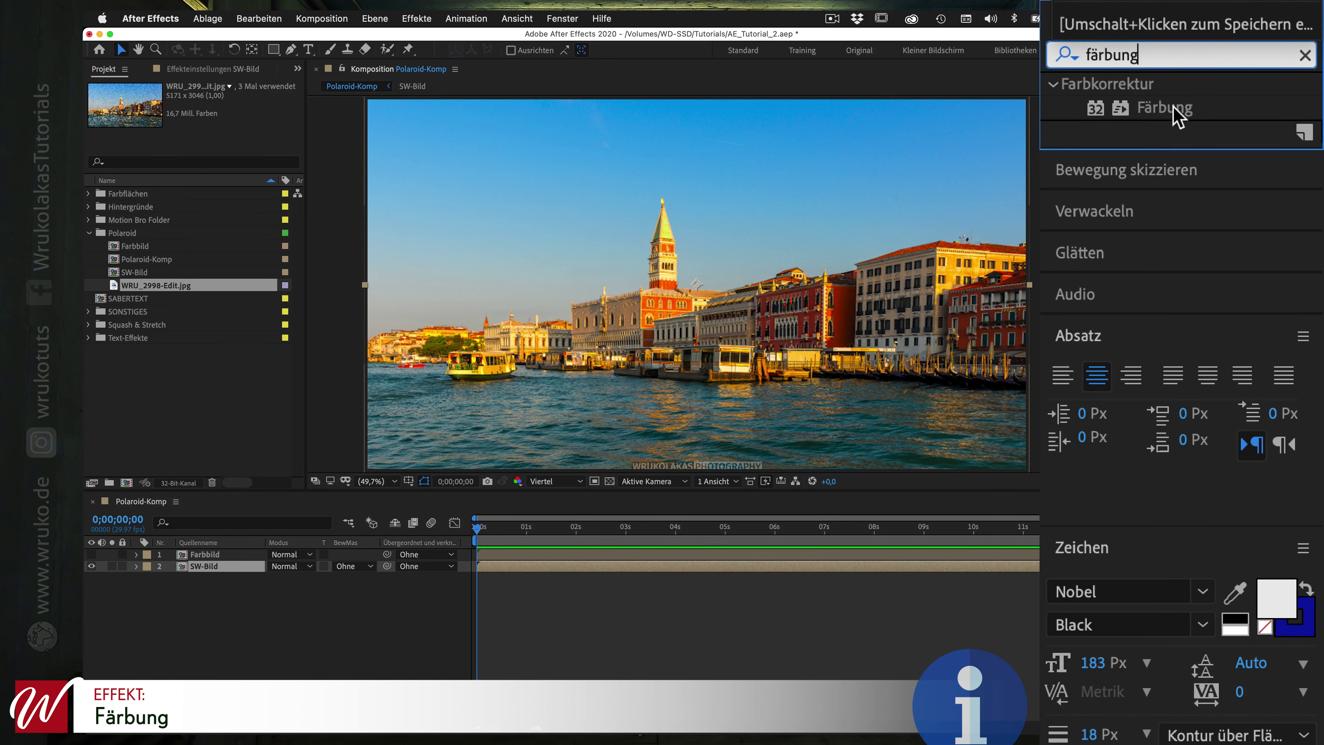
left_click_drag(1177, 115, 735, 324)
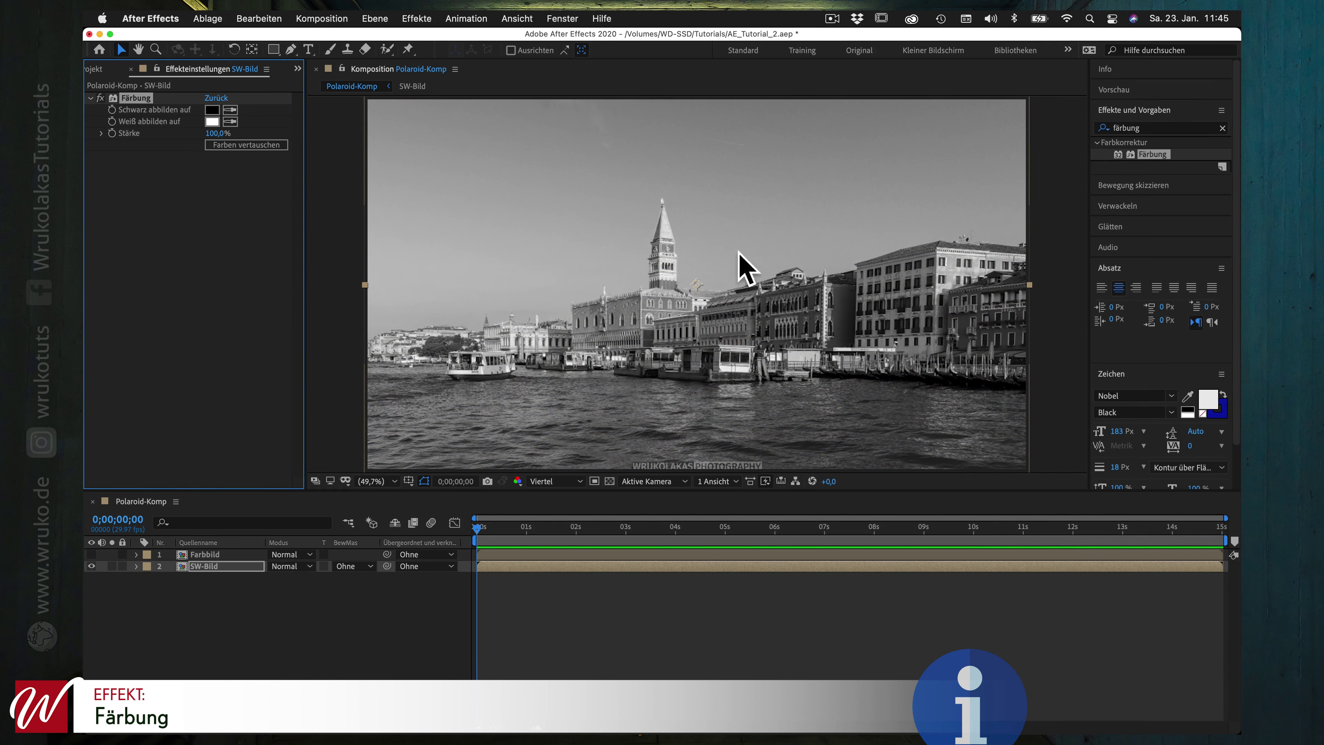
left_click(306, 608)
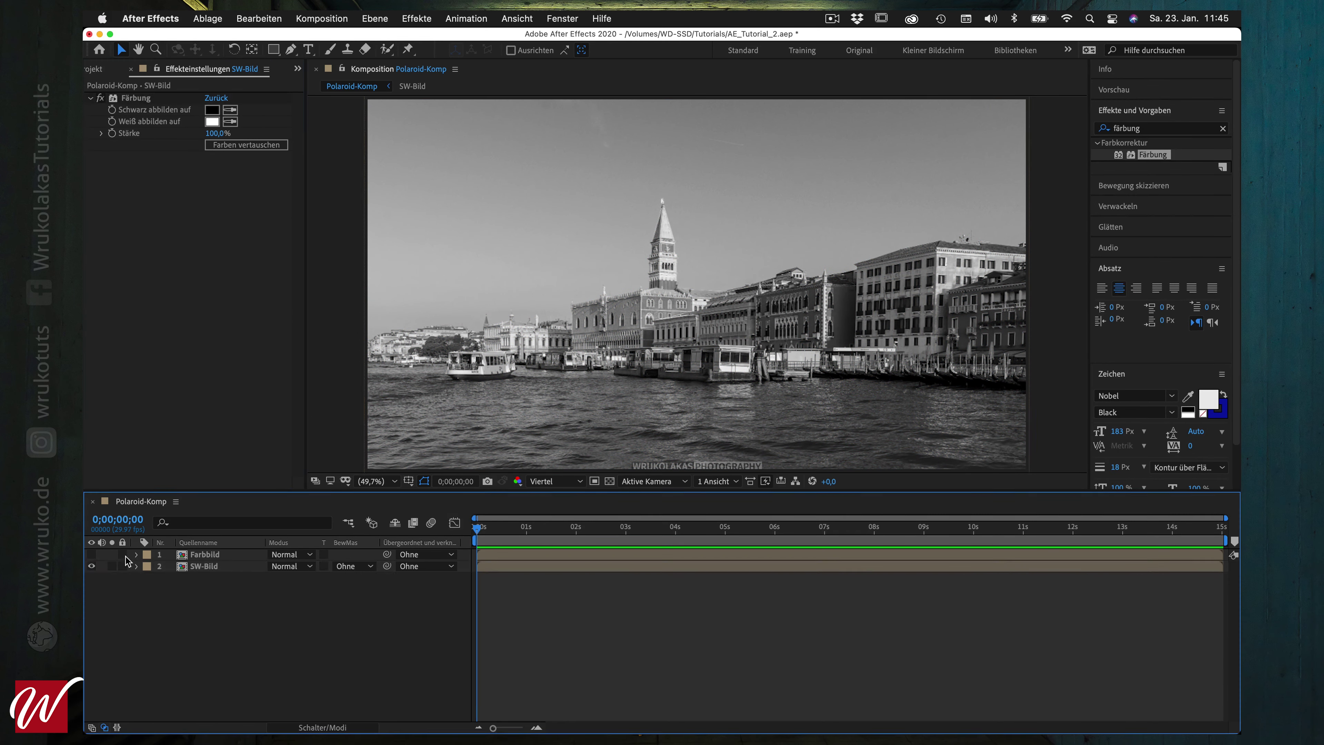
left_click(92, 554)
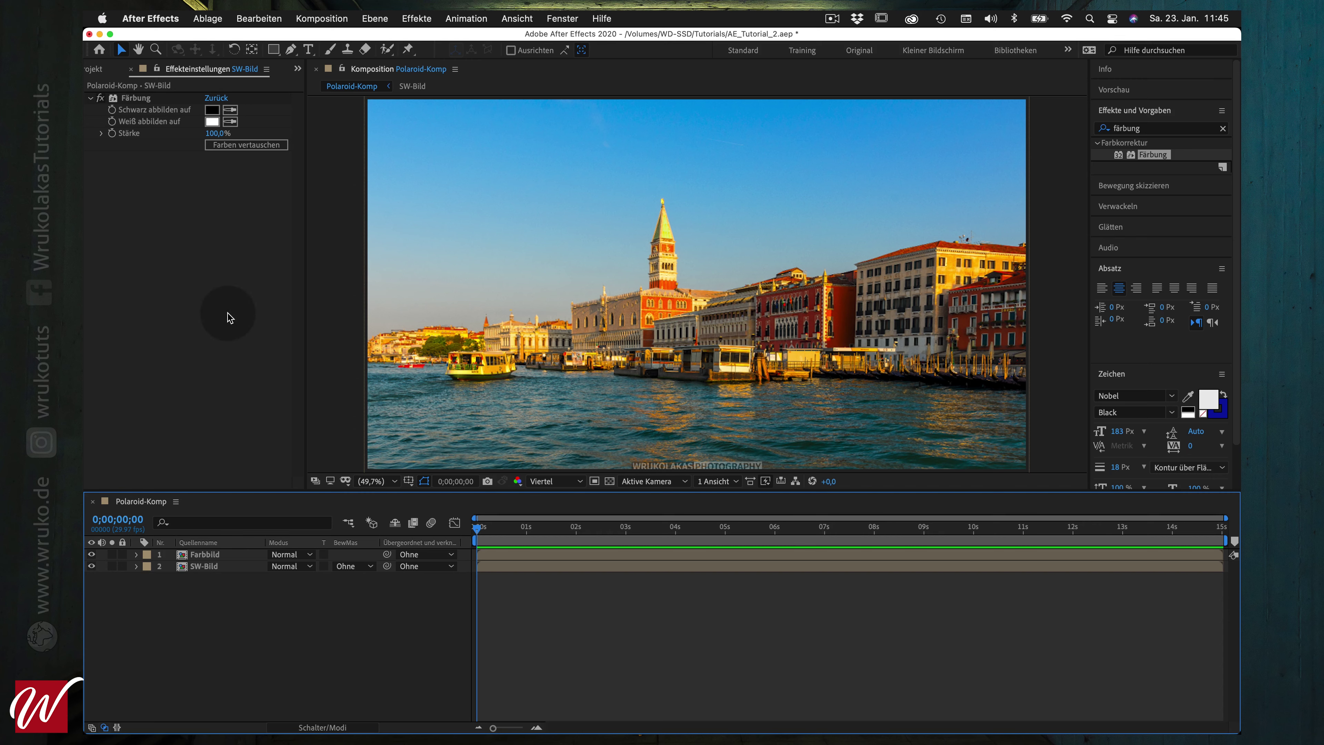
left_click(274, 50)
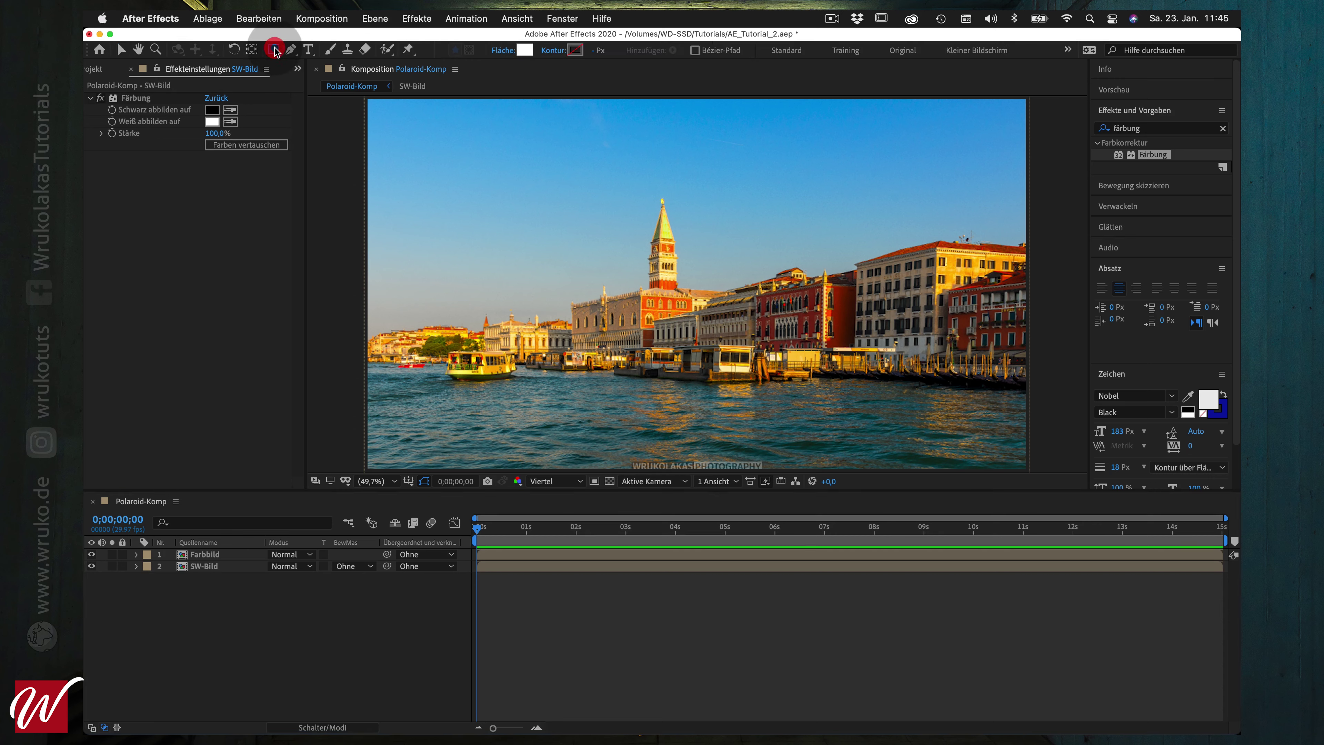
Draw a solid black square with no outline in the upper middle of the photo
left_click(503, 51)
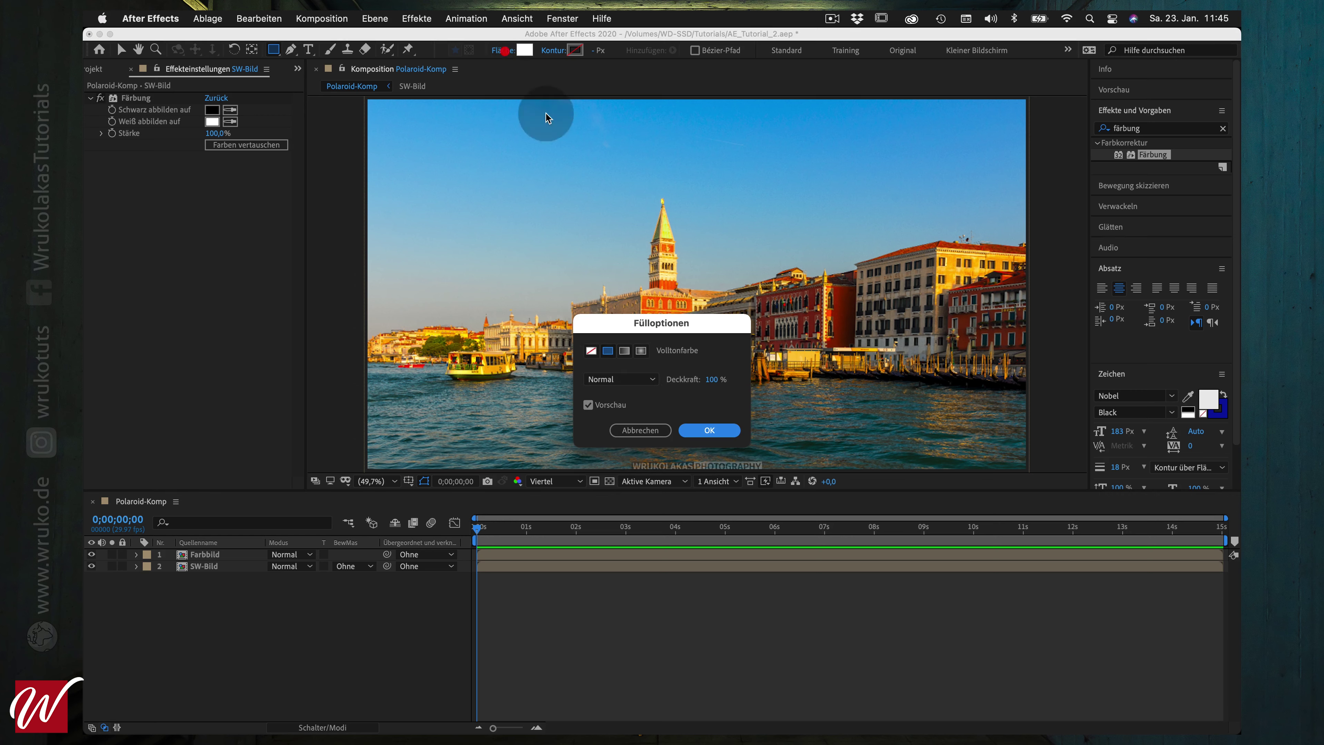
left_click(709, 430)
left_click(550, 51)
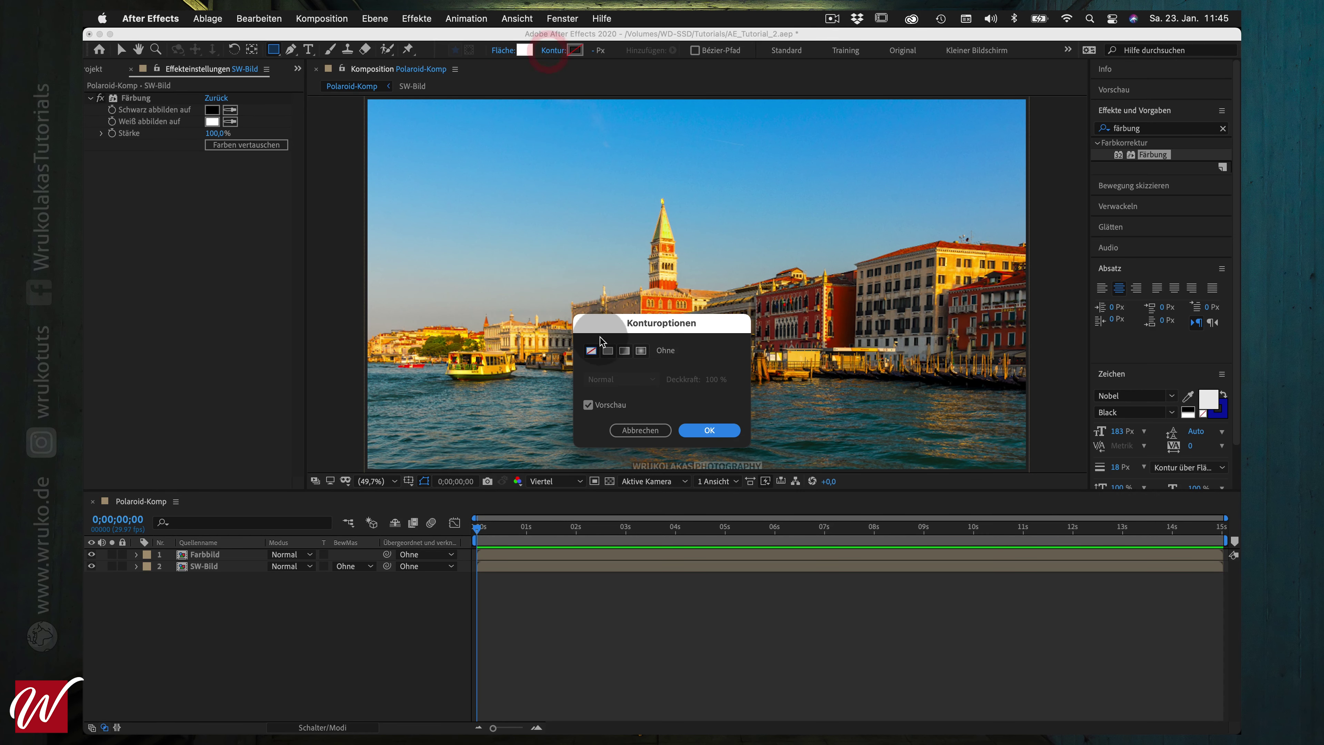
left_click(700, 431)
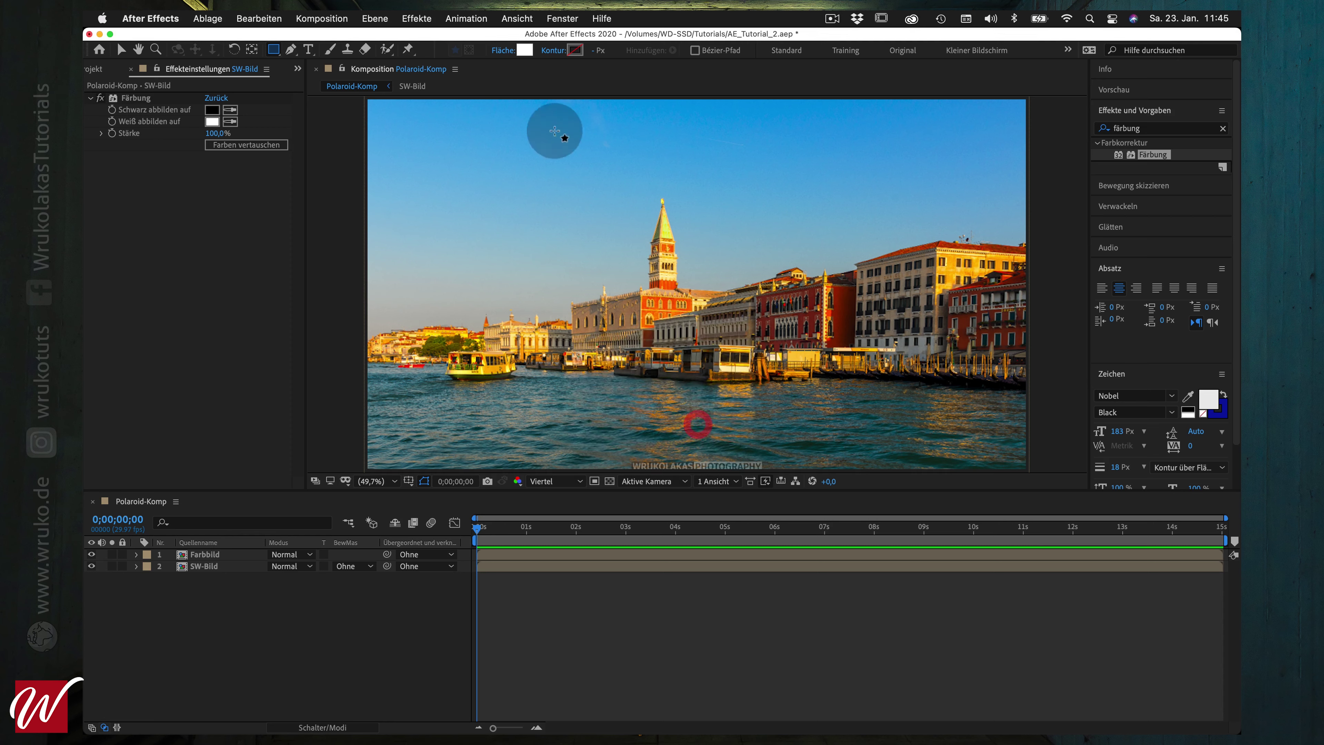
left_click(524, 50)
left_click_drag(590, 390, 675, 501)
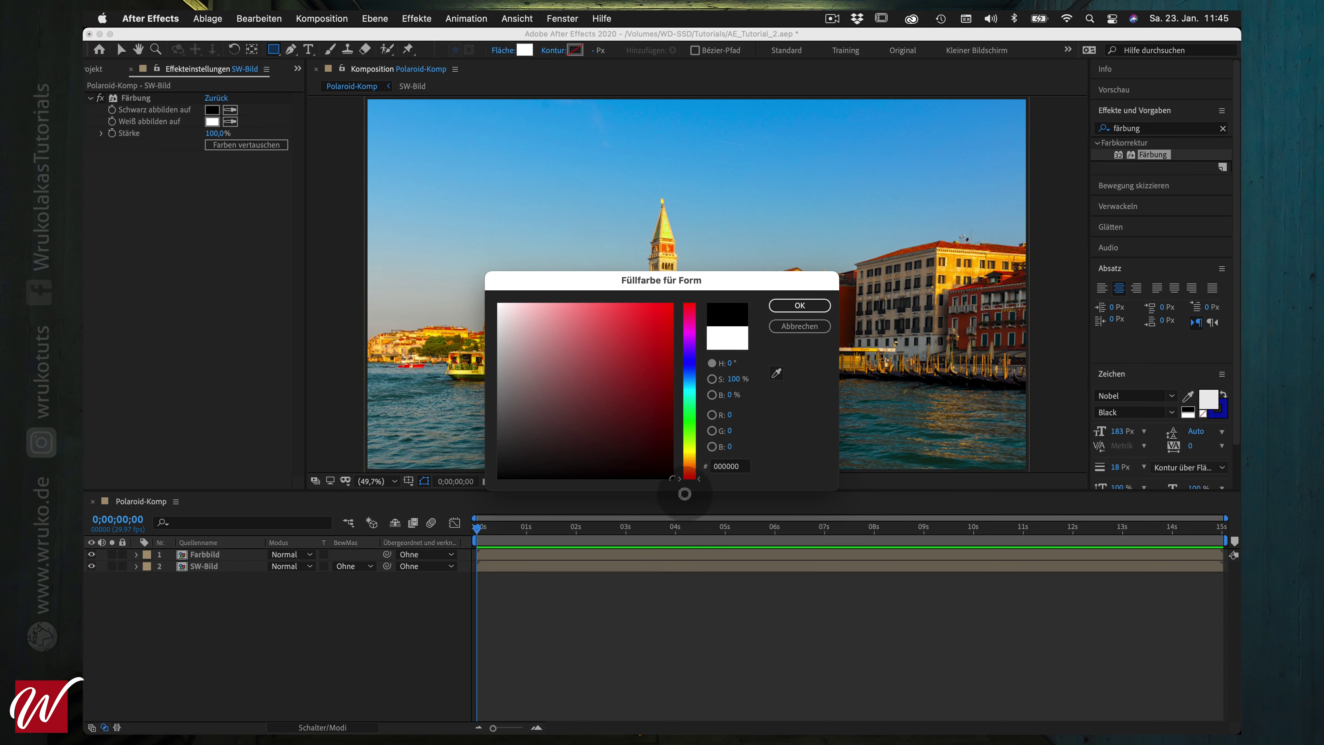
left_click(800, 306)
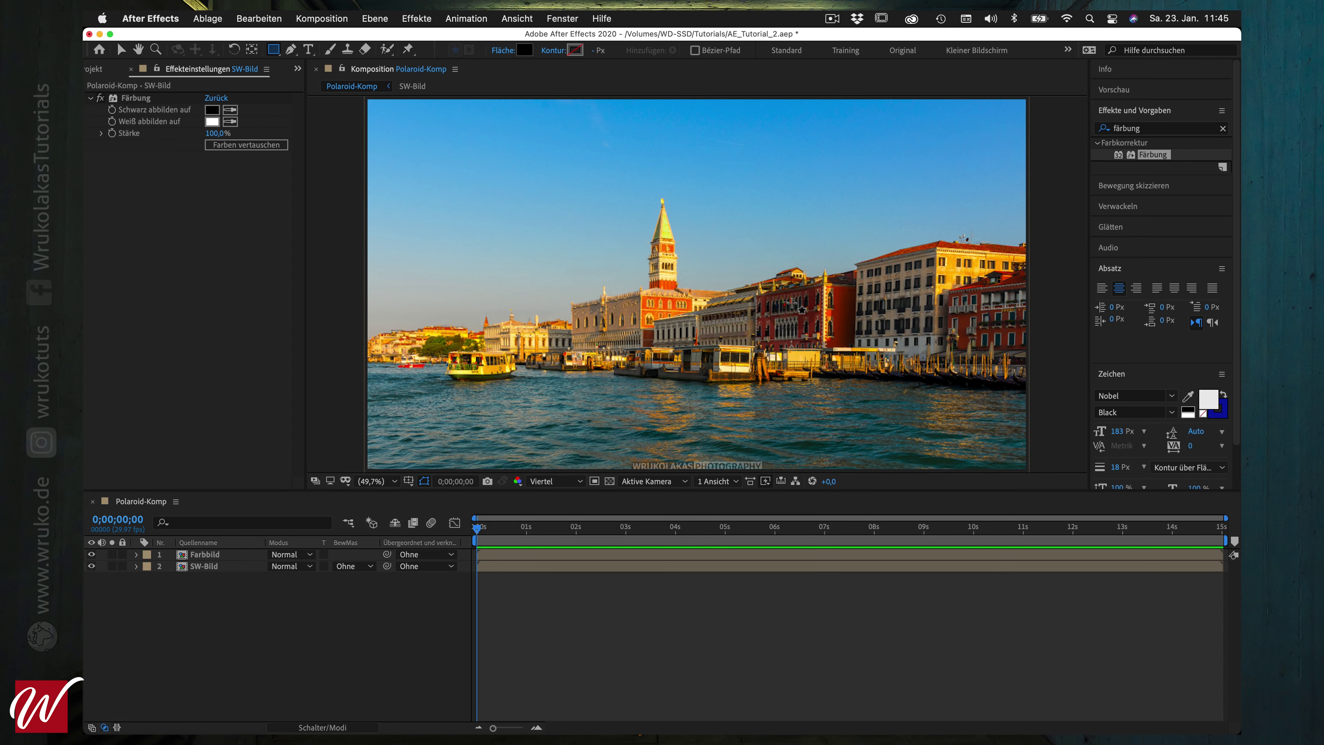
left_click_drag(604, 187, 757, 330)
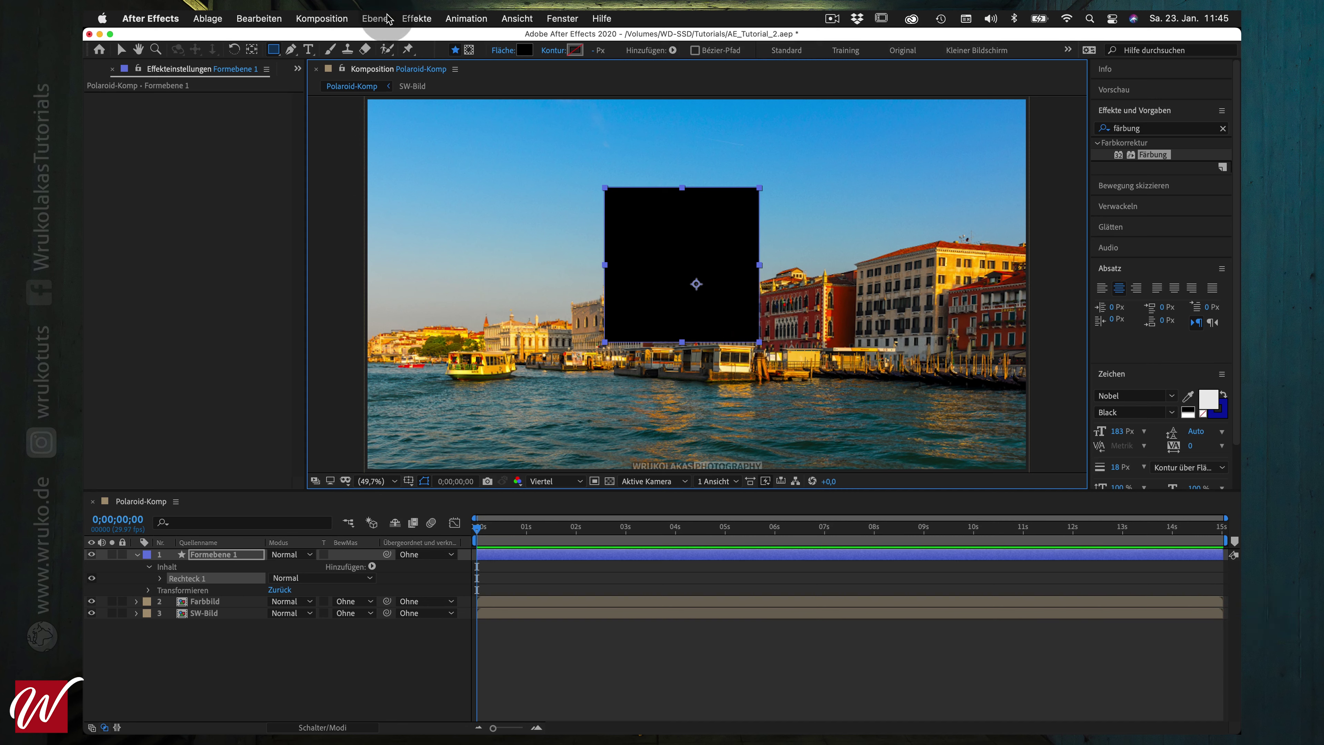
Centre the black square's anchor point via Ebene > Transformieren
left_click(375, 19)
mouse_move(417, 190)
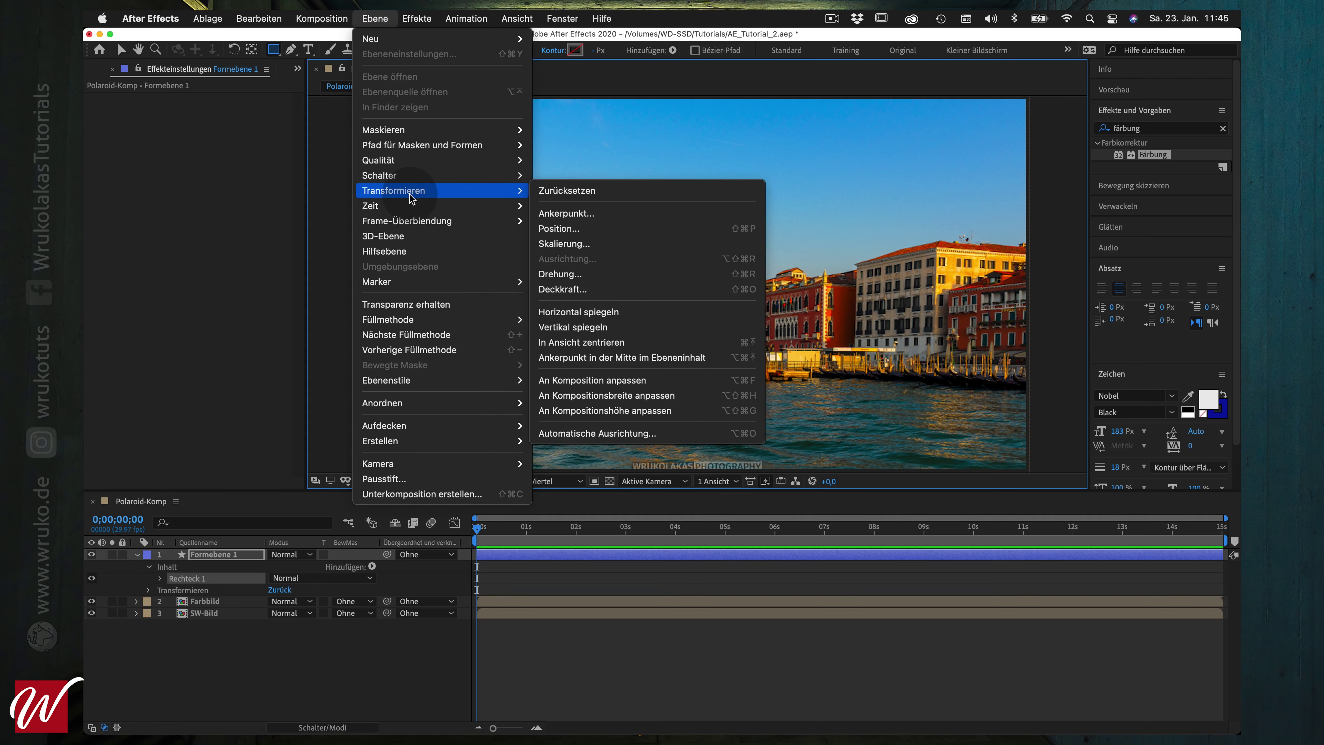
left_click(614, 358)
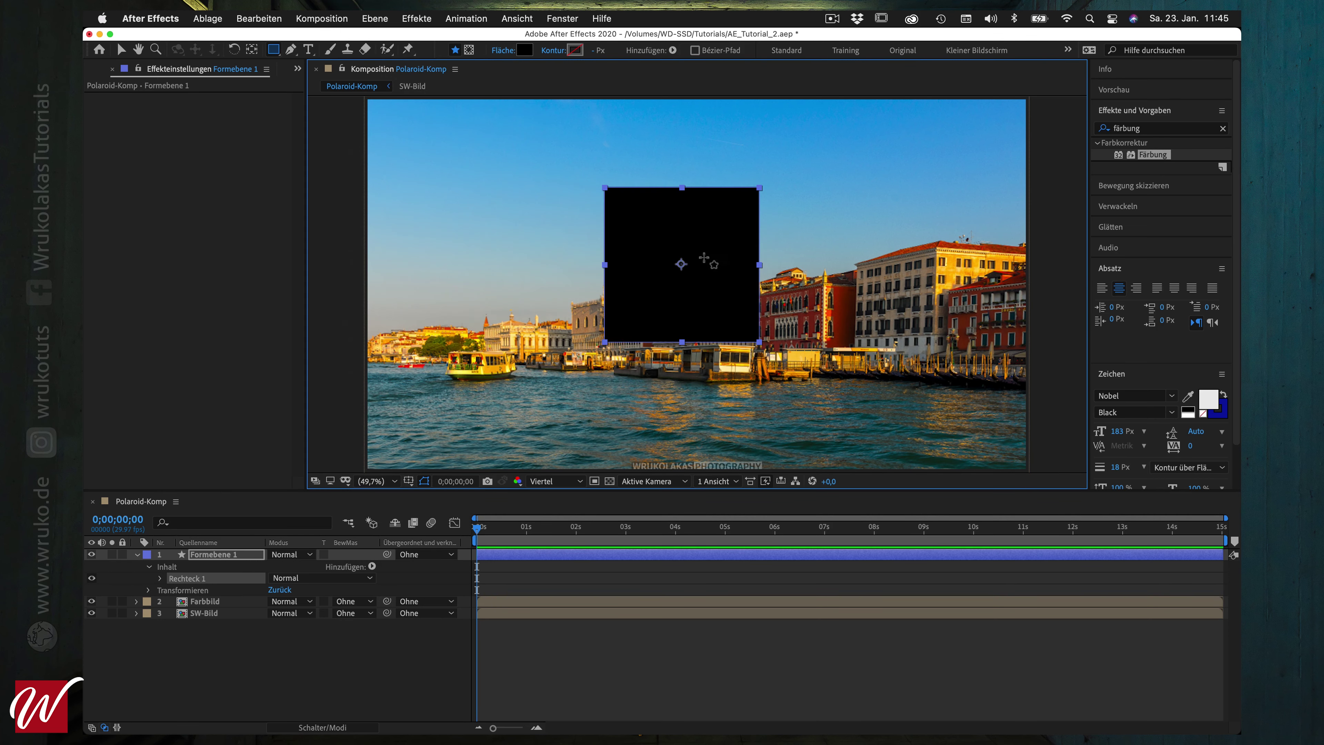
left_click(138, 556)
Rename the shape layer Alpha 1 and set it as Farbbild's alpha matte
key("Return")
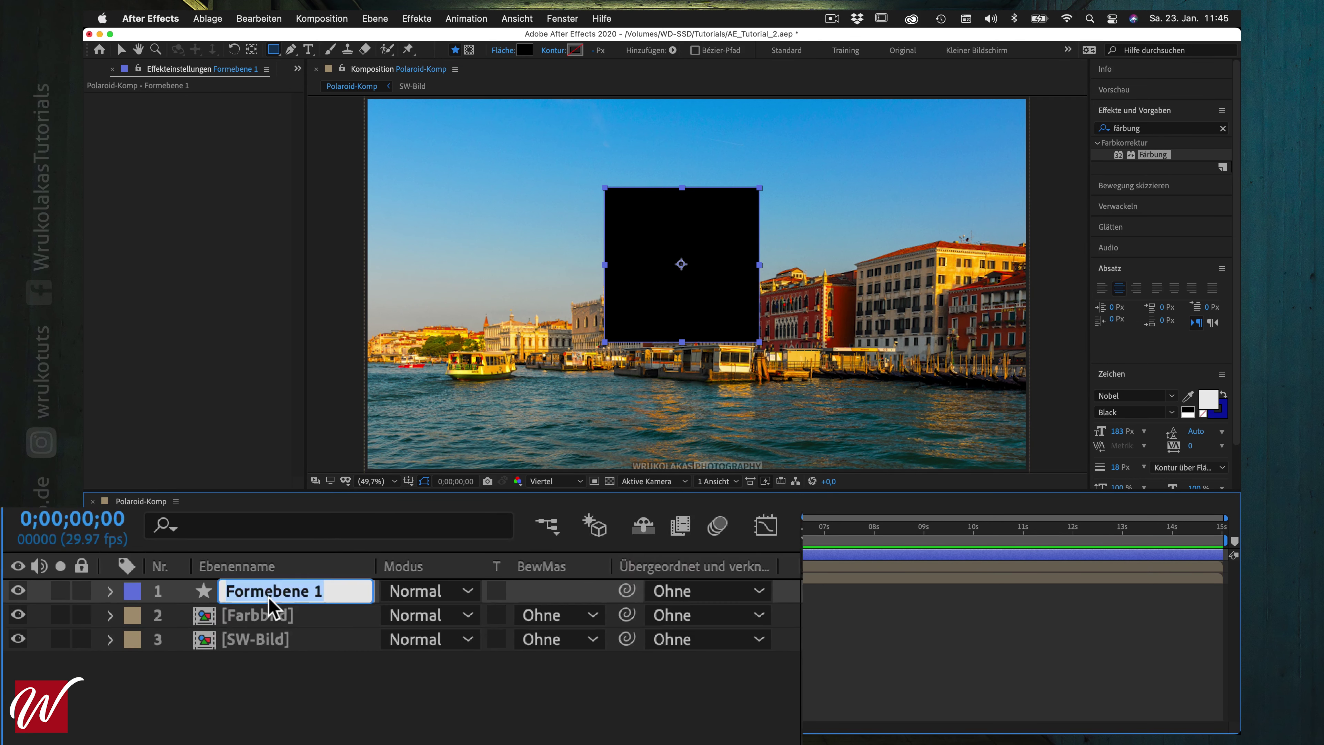
type("Alpha")
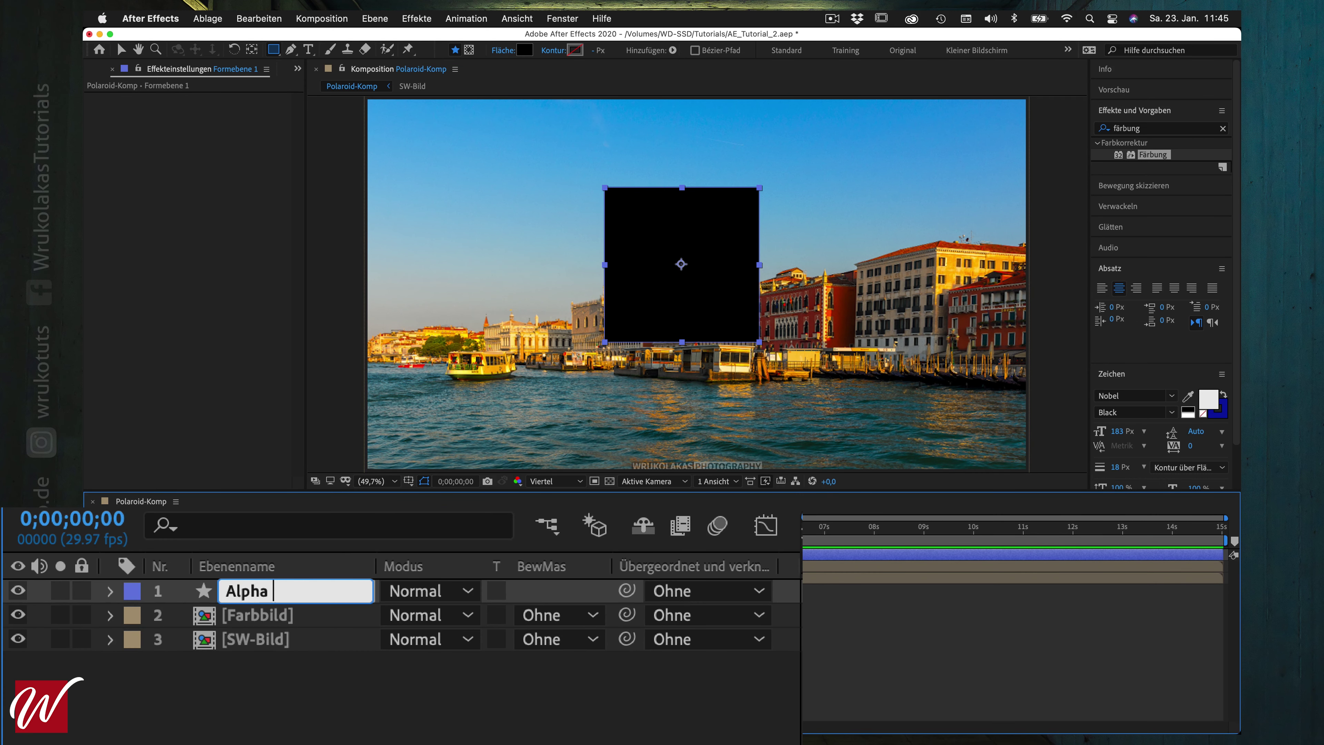
key("Return")
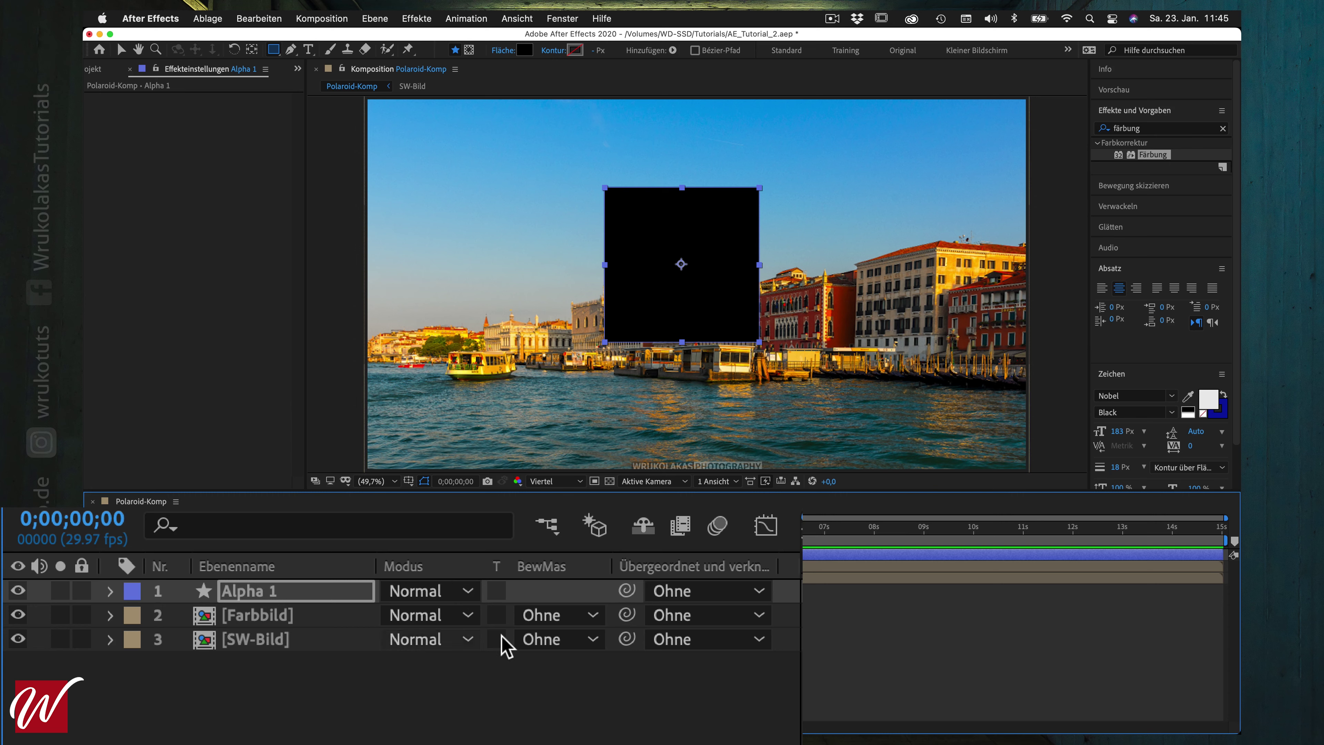
left_click(592, 637)
left_click(623, 693)
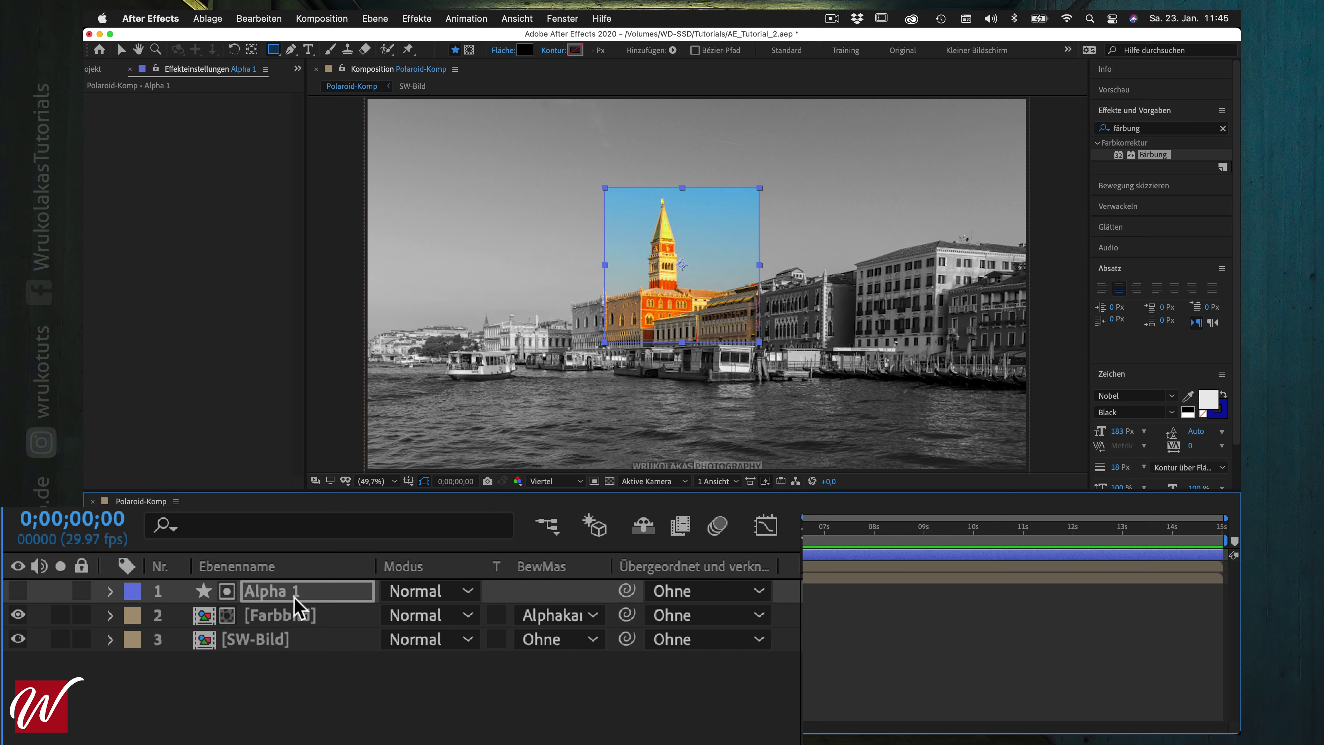
Duplicate Alpha 1 twice, making the Alpha 2 copy visible, and begin renaming Alpha 3
left_click(318, 701)
left_click(307, 592)
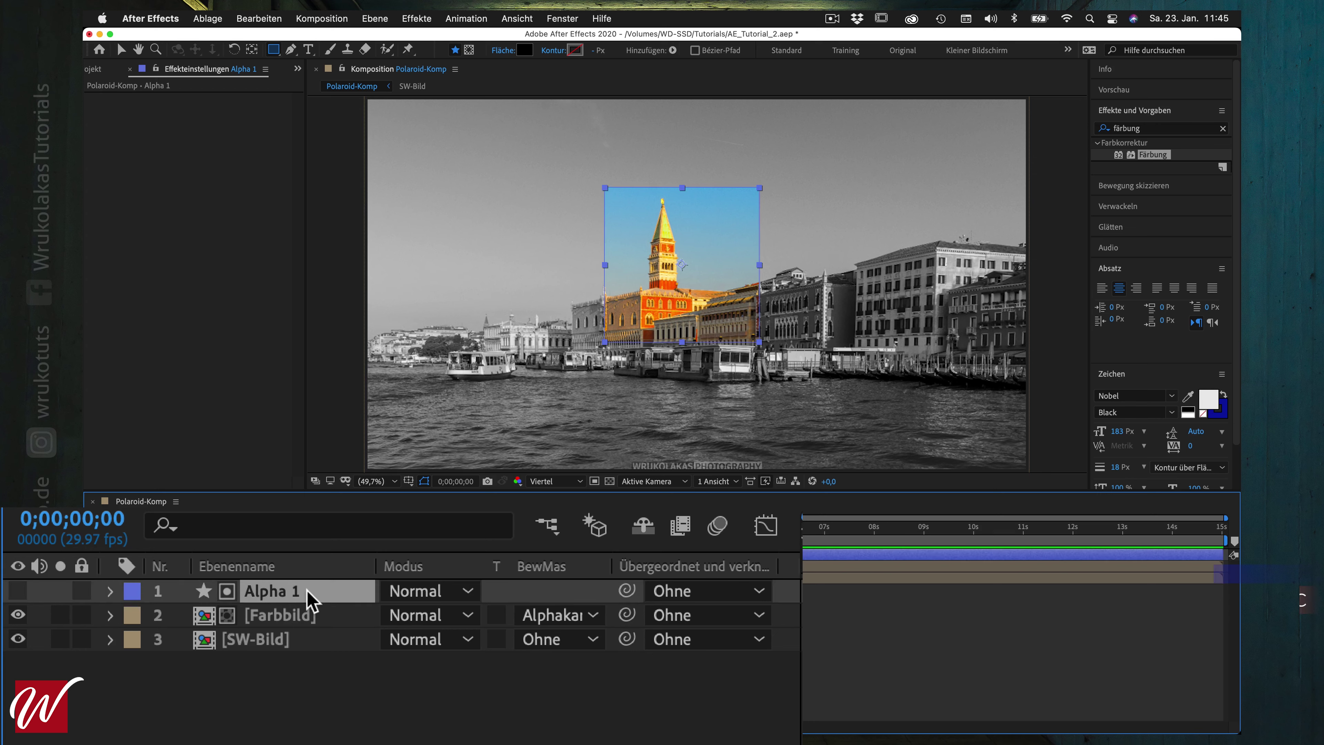
key("cmd+d")
left_click(17, 591)
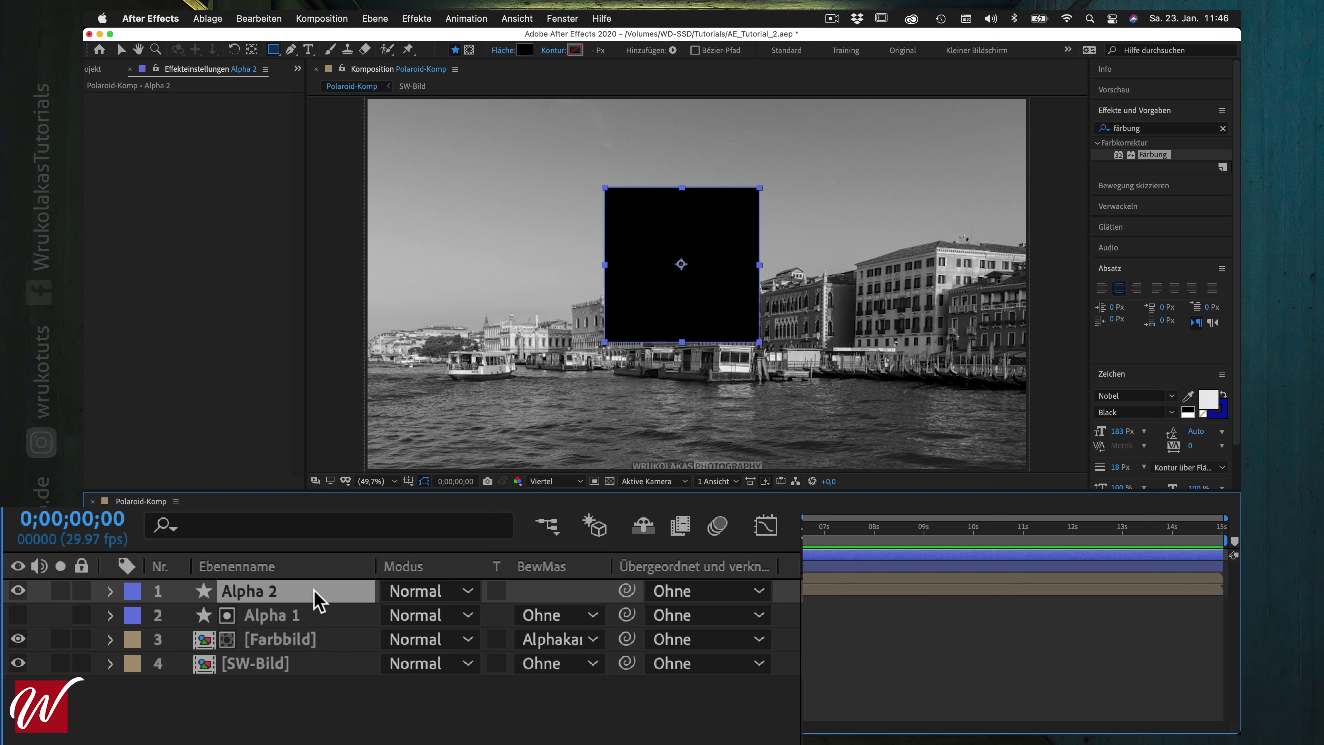
left_click(319, 615)
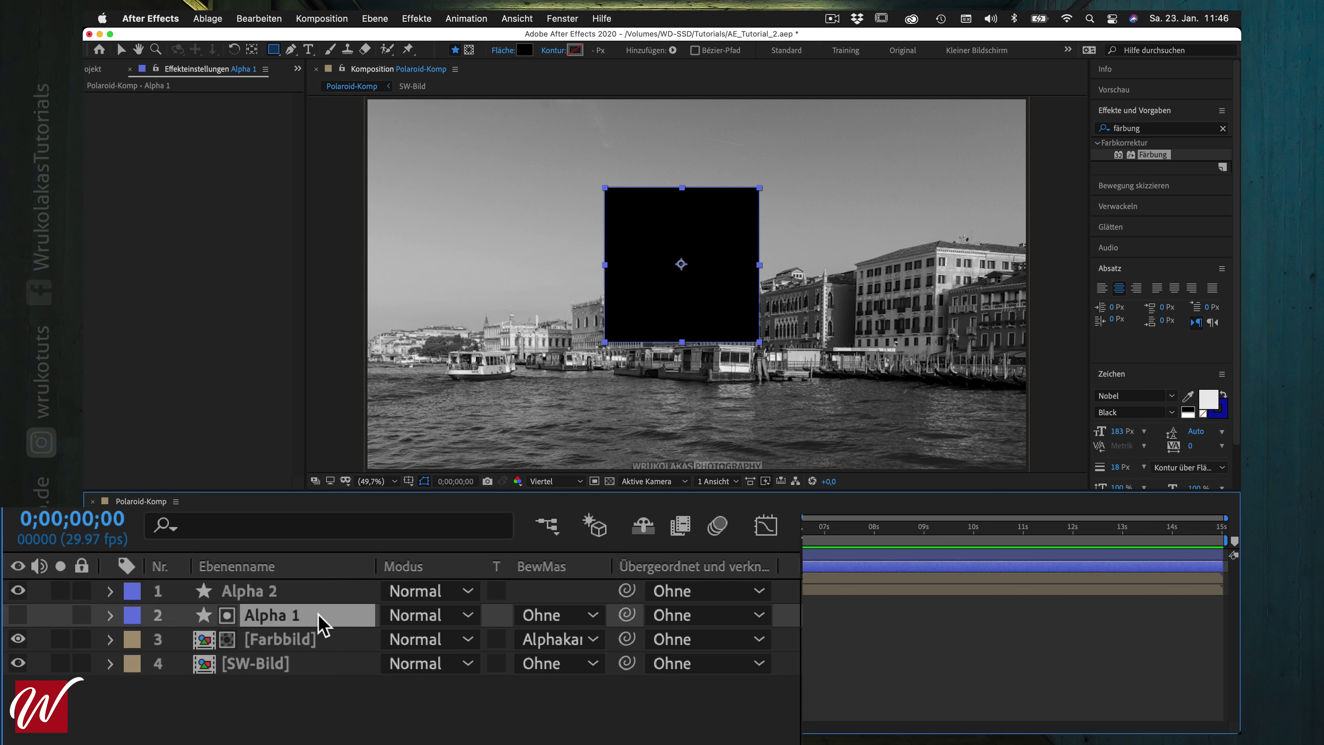
key("super+d")
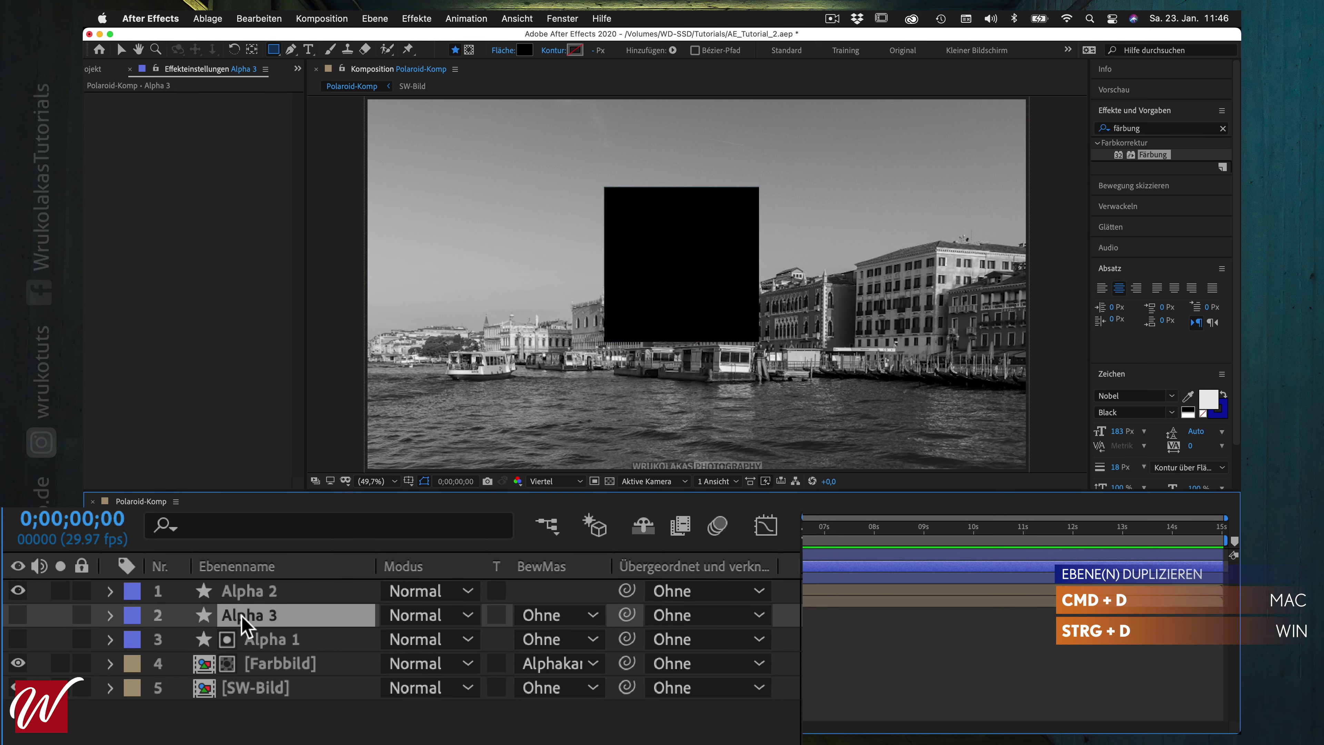
key("Return")
Rename Alpha 3 to Polaroid, make it visible and fill it white
type("Polaroid")
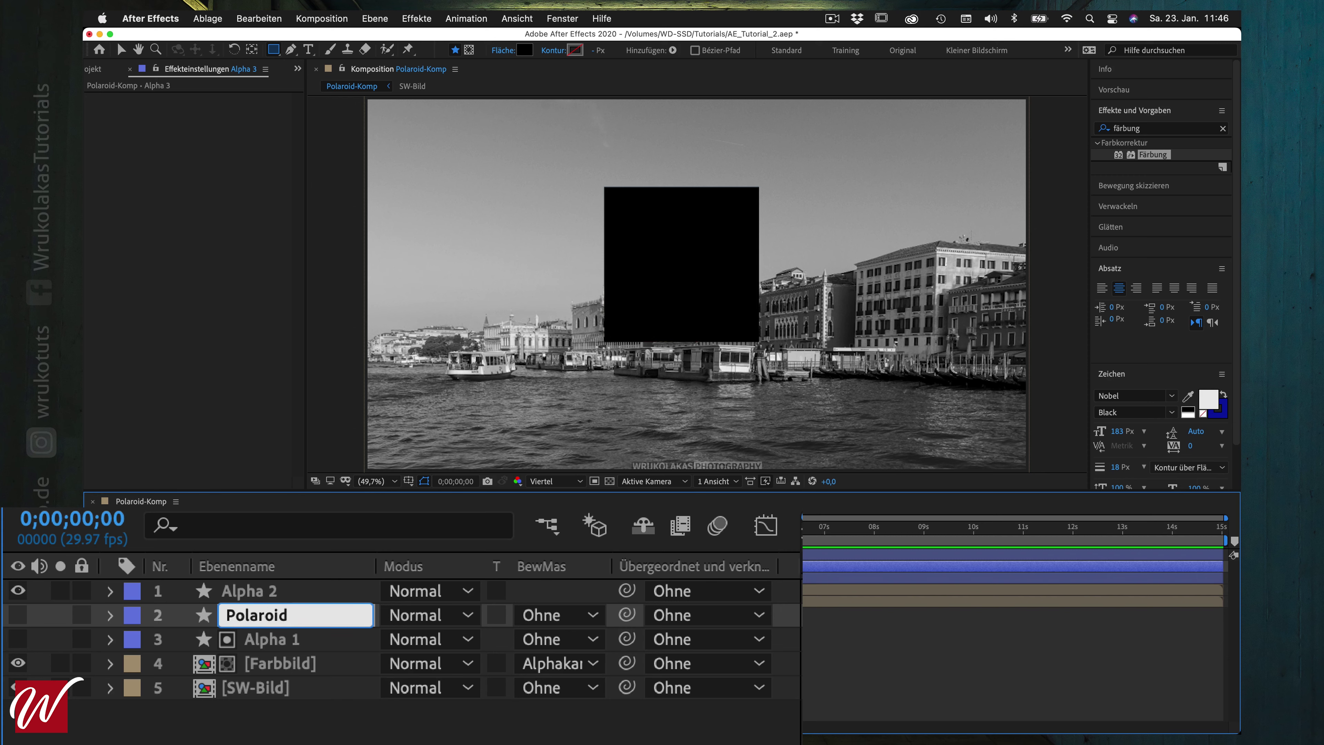
key("Return")
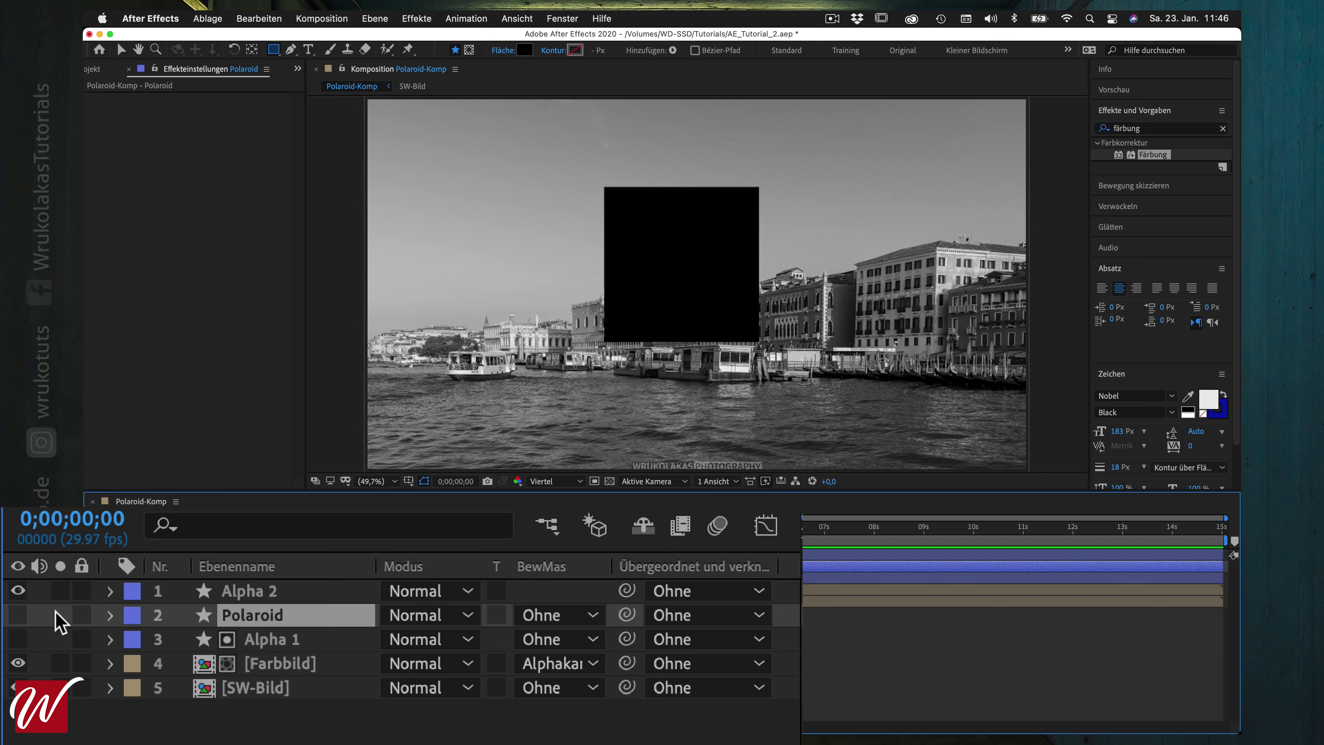
left_click(18, 615)
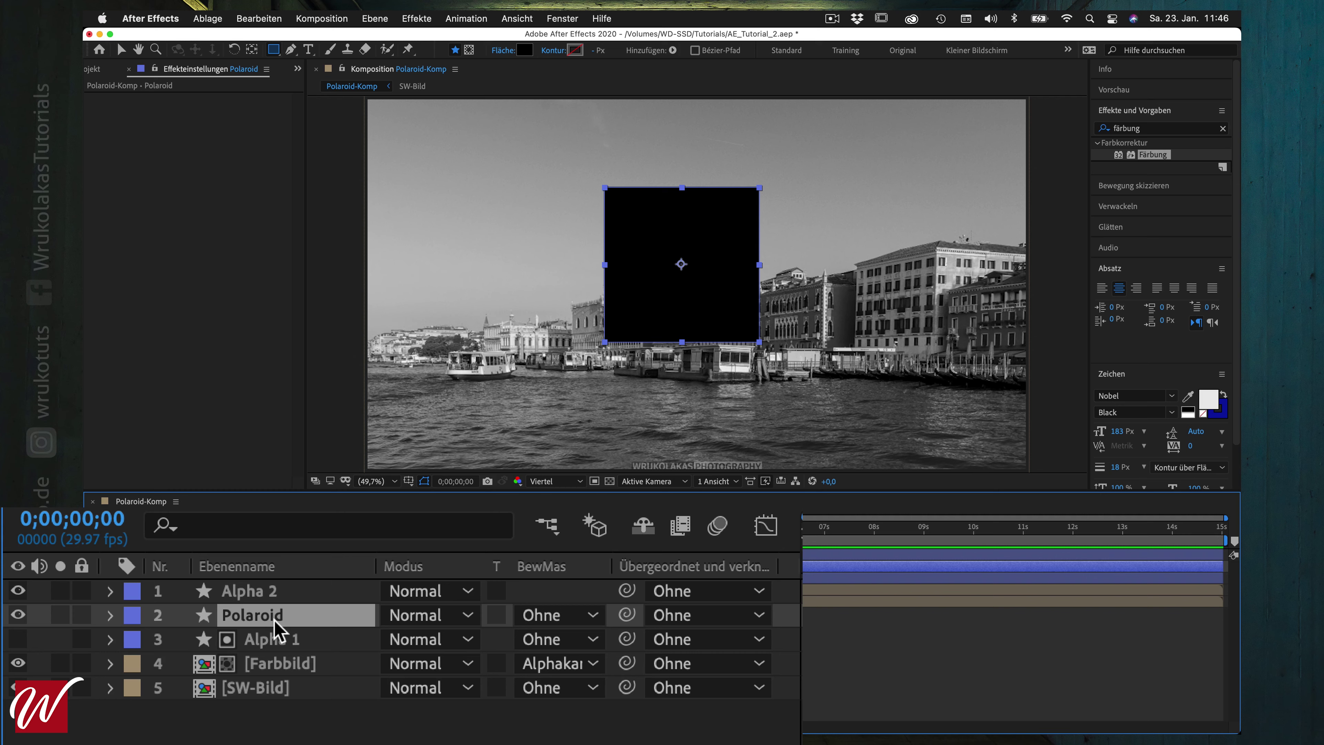
left_click(524, 50)
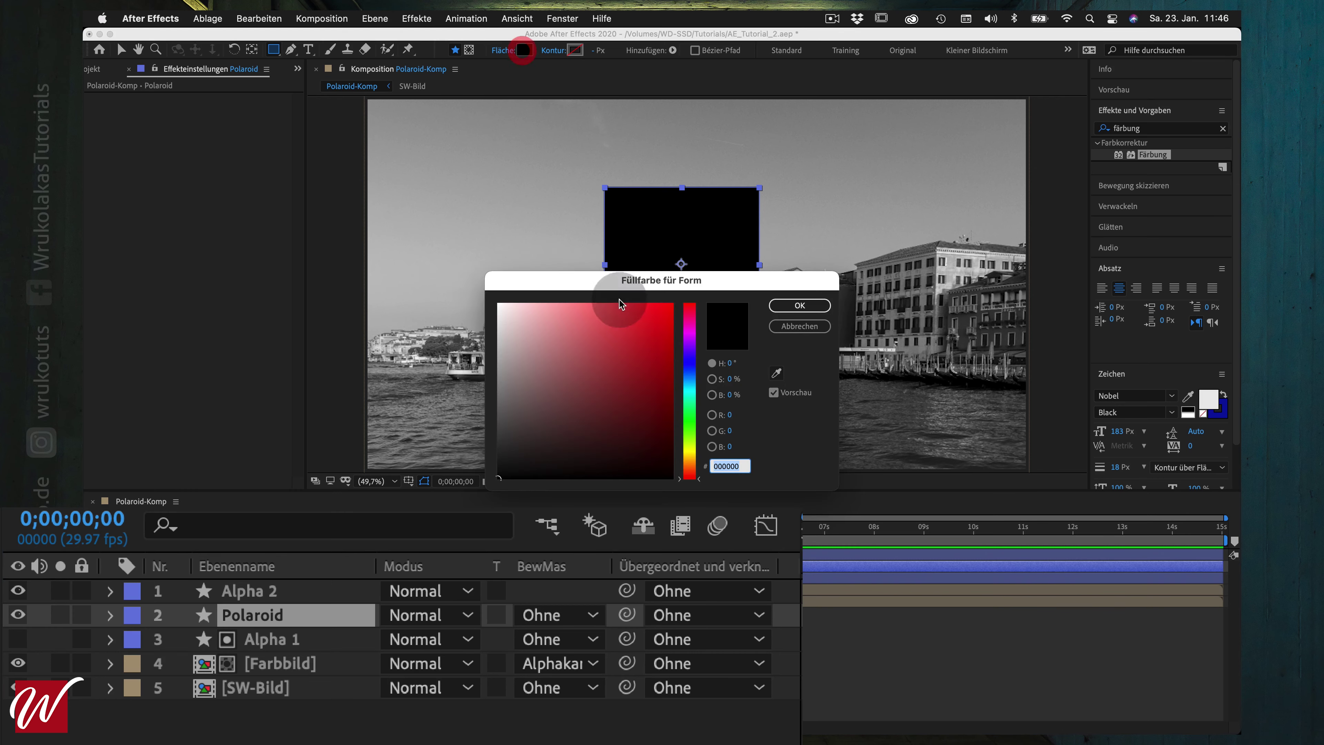
left_click_drag(554, 344, 462, 289)
left_click(816, 306)
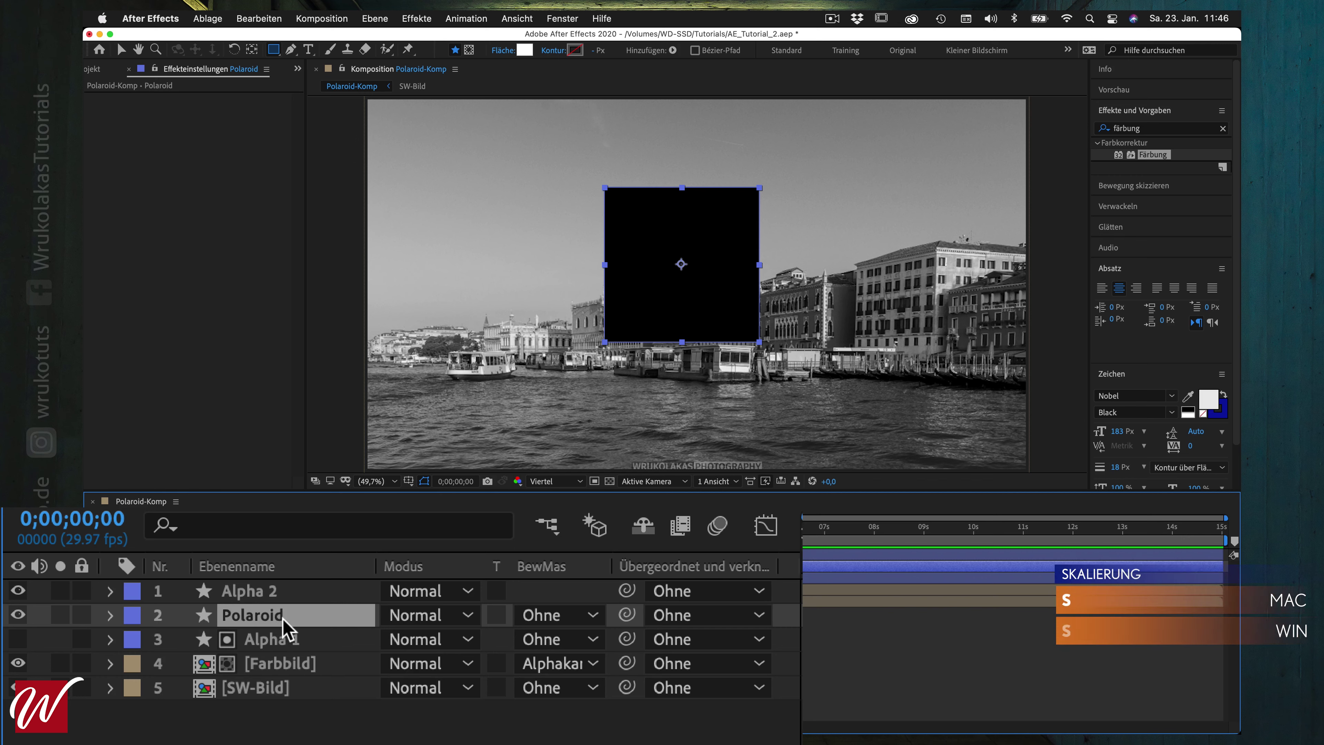
Scale the Polaroid square to 110% and unlink its width and height scaling
key("s")
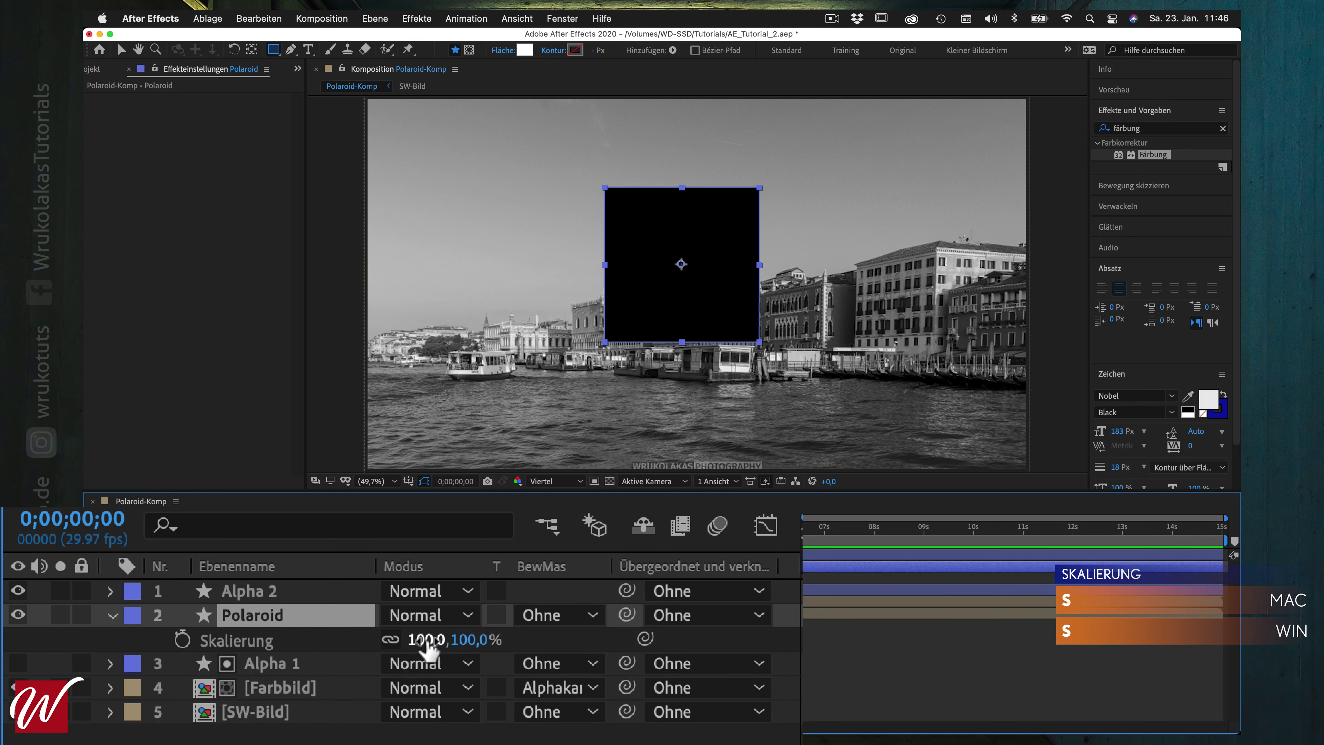
left_click_drag(428, 642, 441, 642)
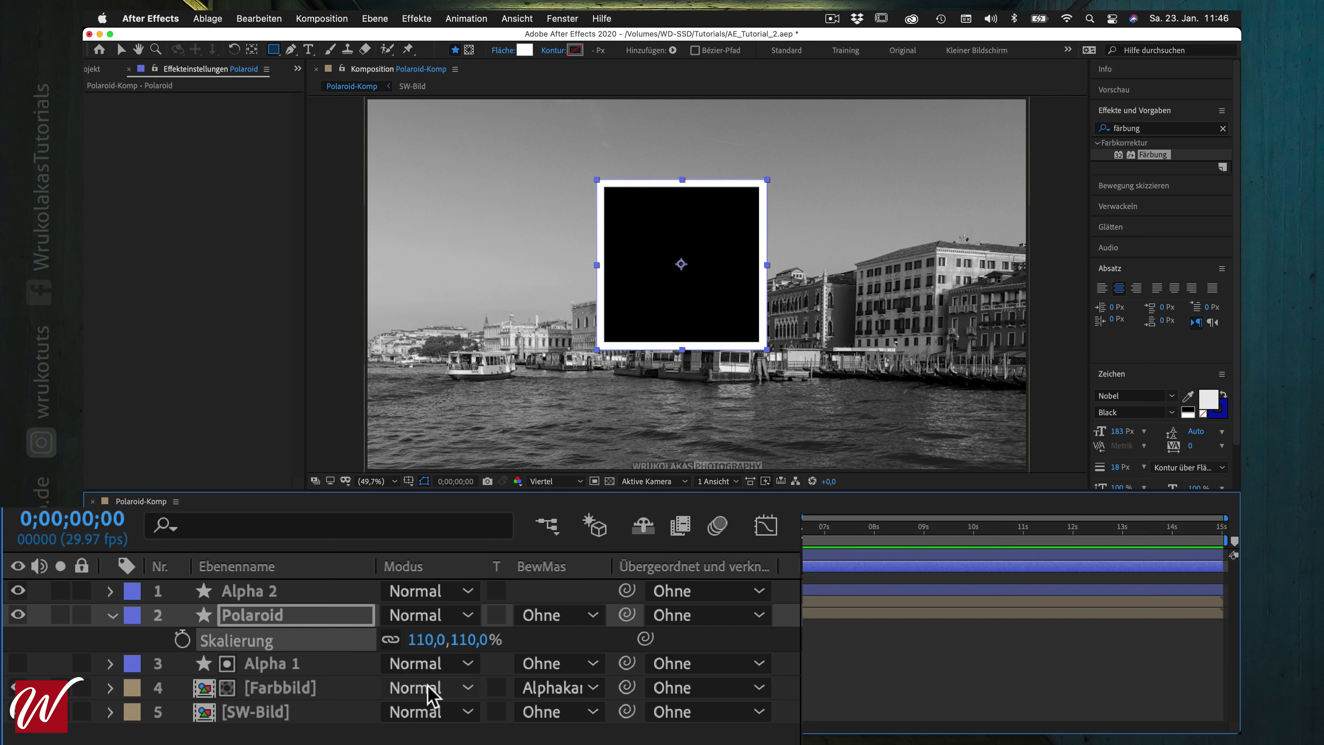
left_click(282, 619)
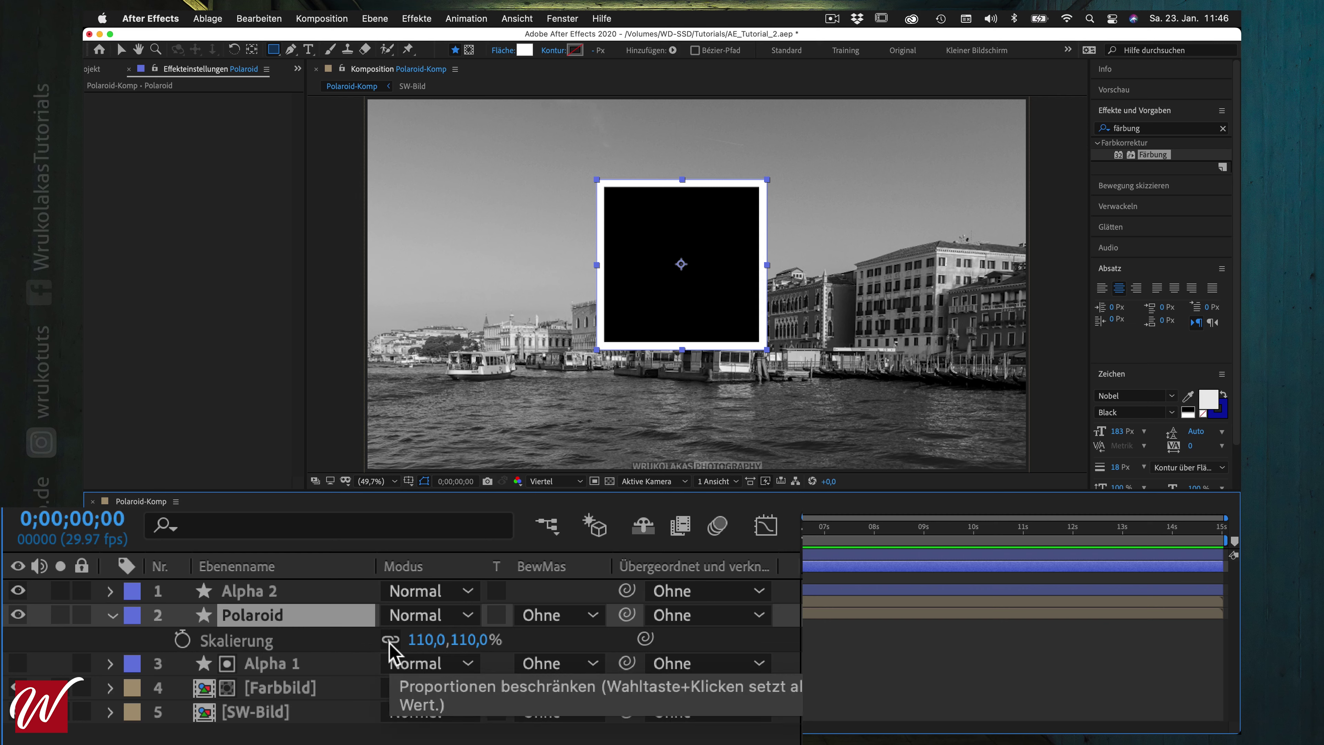
left_click(390, 642)
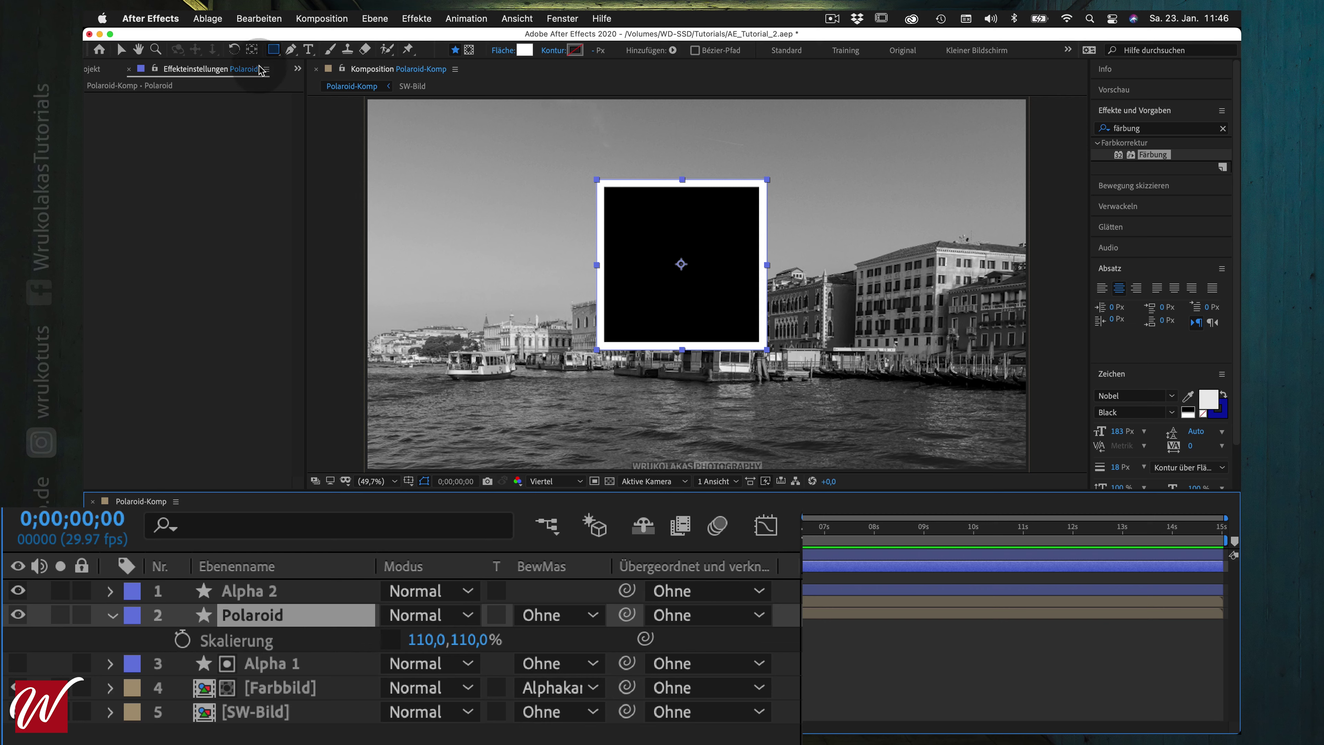
left_click(253, 51)
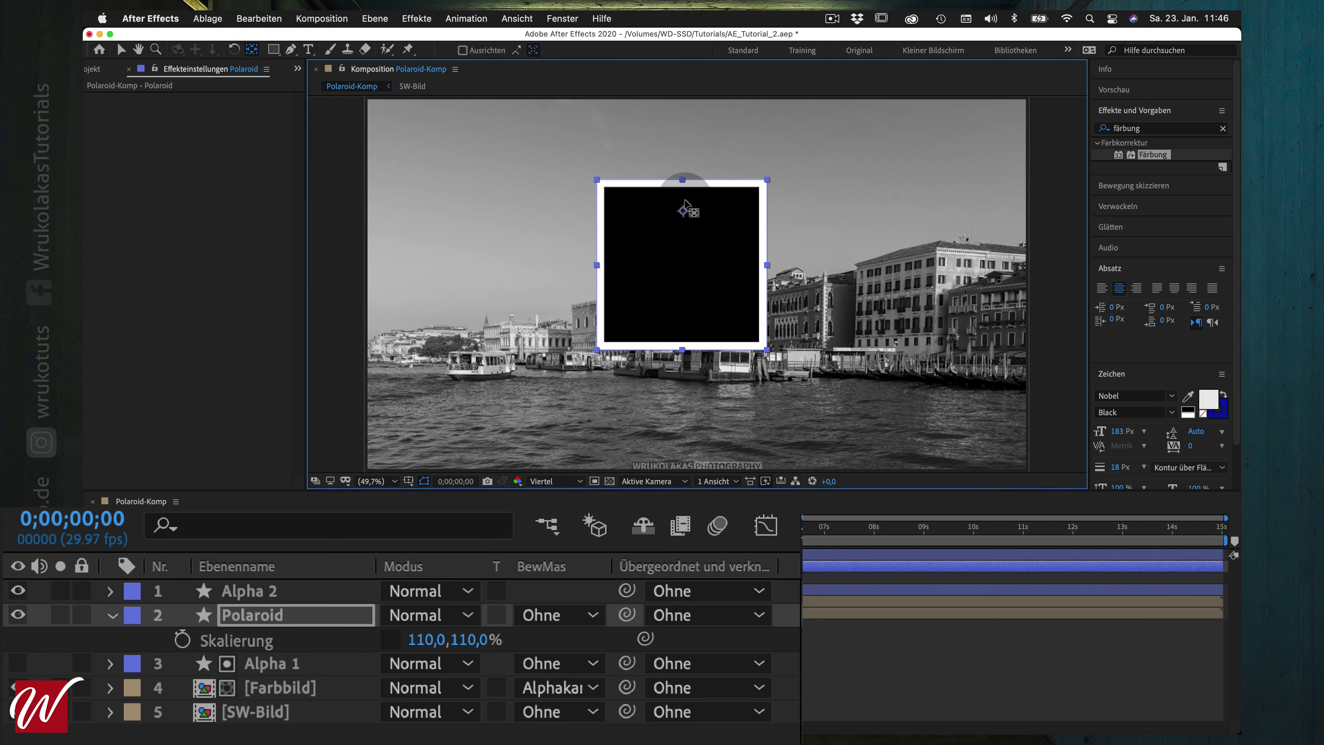
Anchor the Polaroid at its top edge and stretch it to 110 × 131% for a deep bottom border
left_click(683, 181)
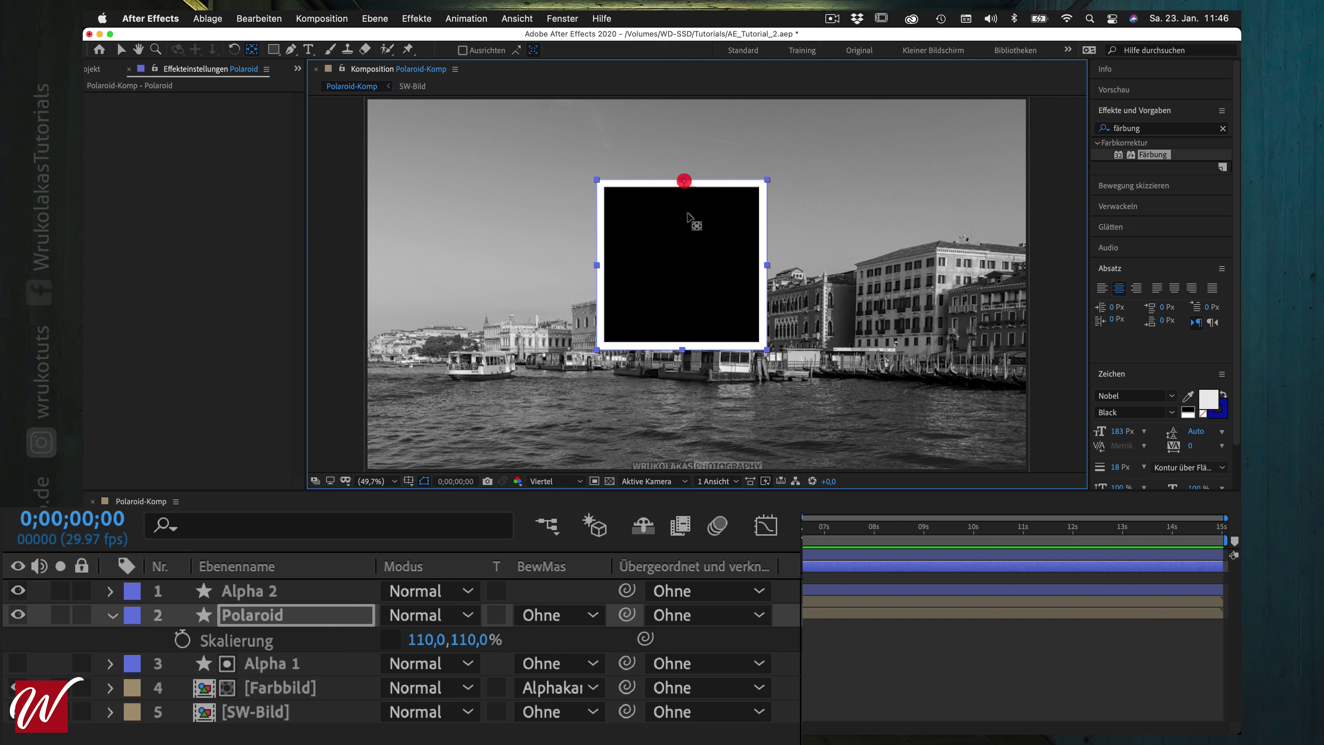
left_click(127, 54)
left_click(682, 350)
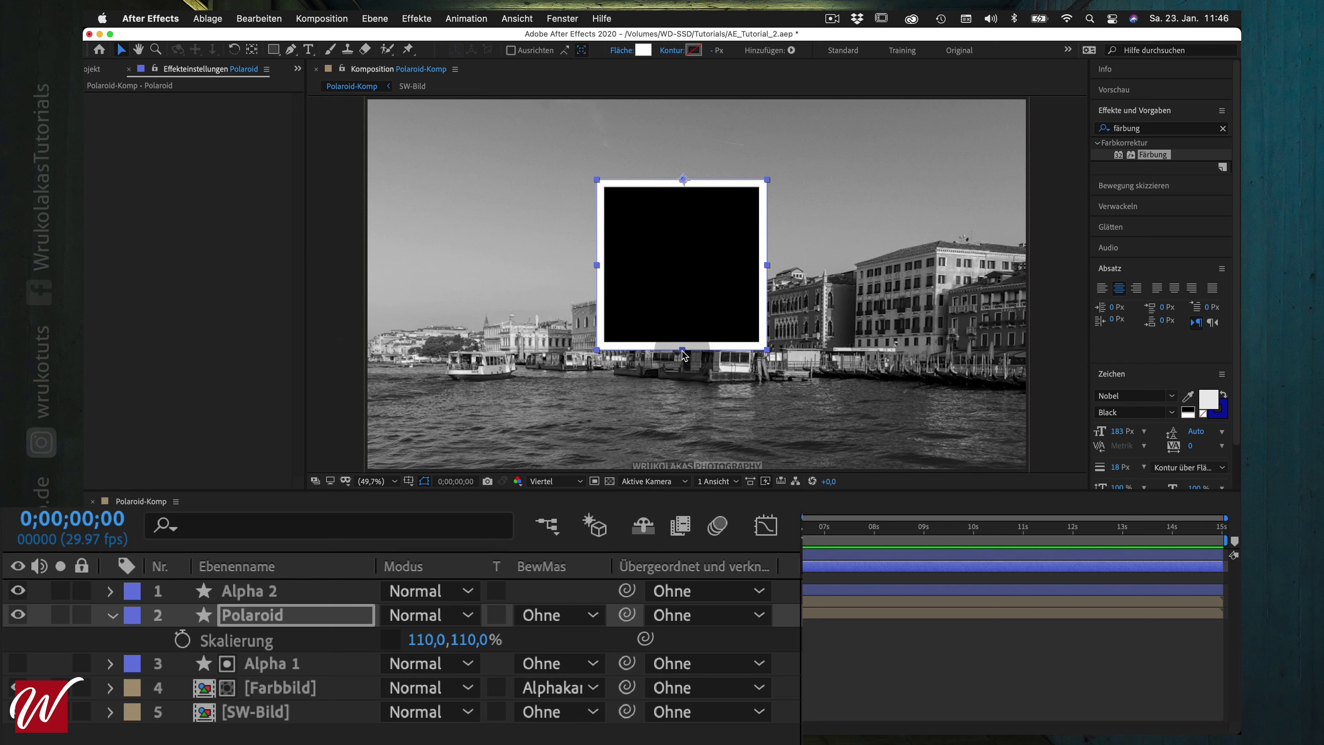
left_click_drag(683, 352, 683, 387)
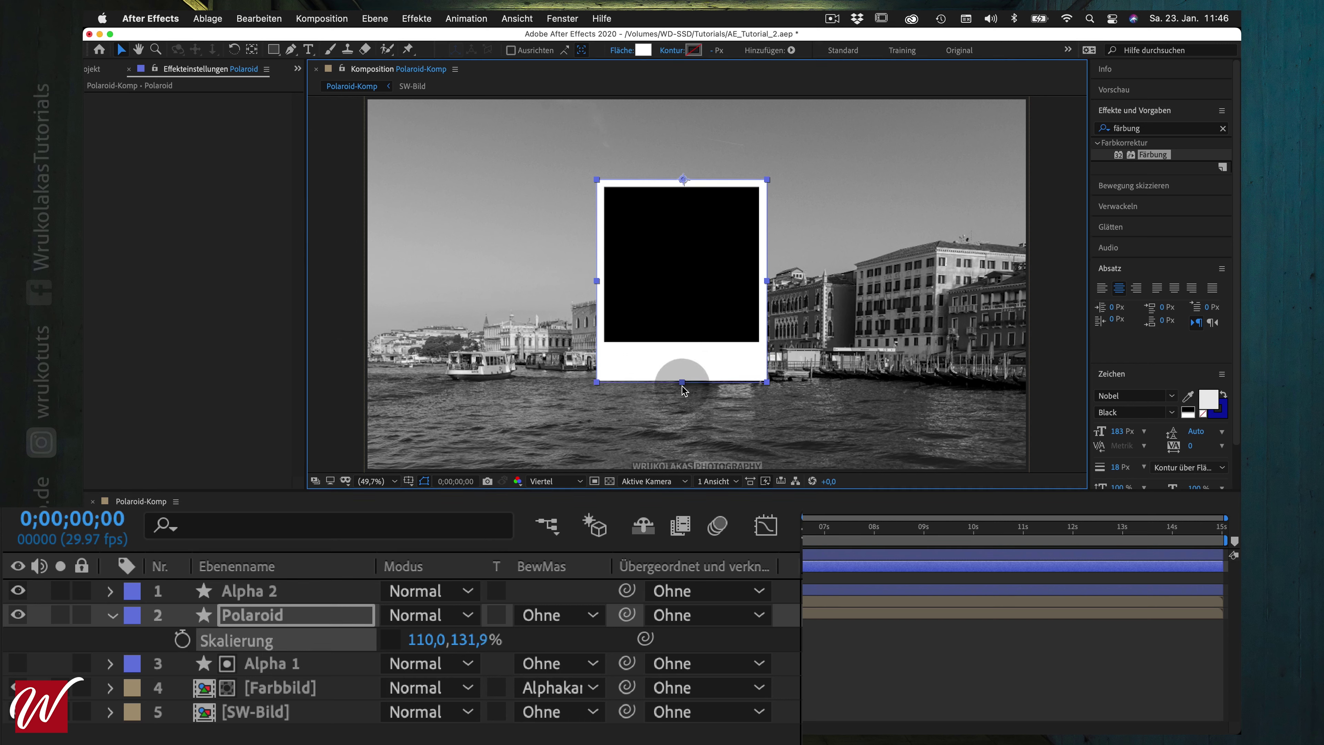
left_click_drag(683, 386, 683, 389)
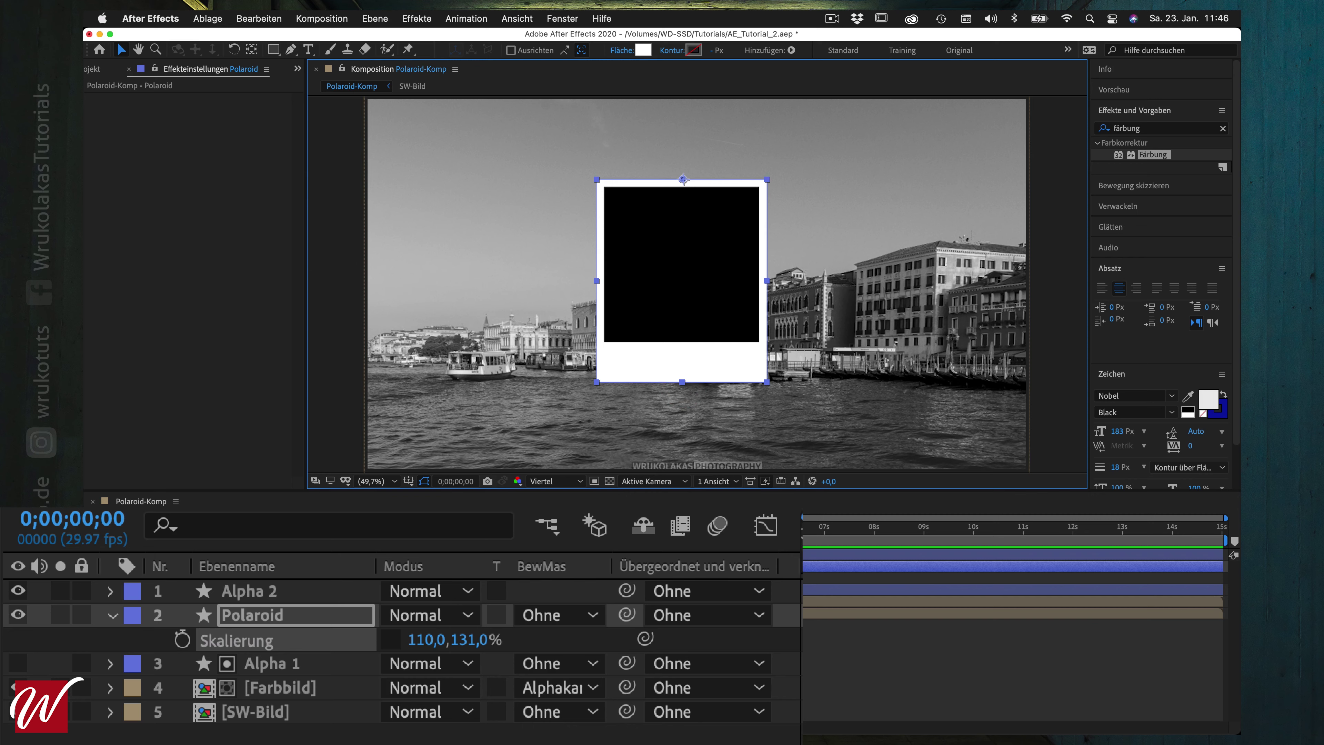
left_click(145, 640)
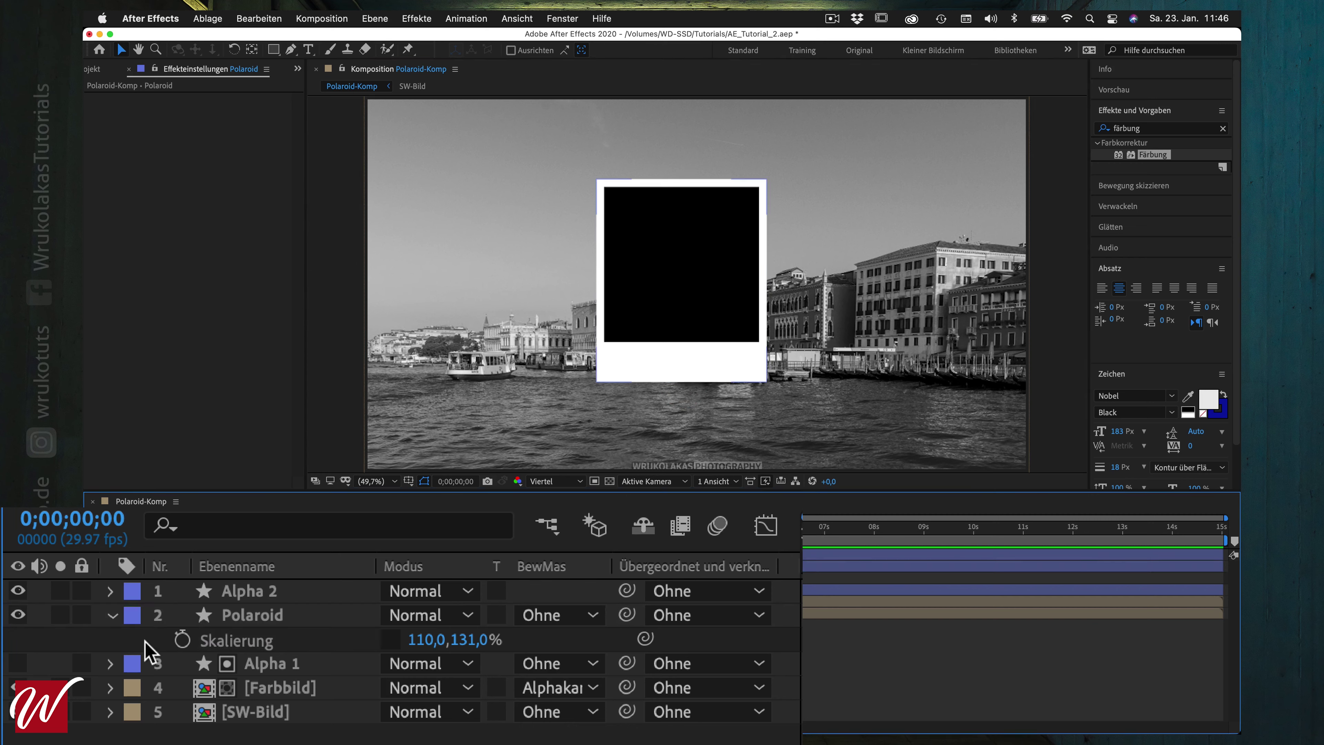
left_click(111, 616)
left_click(245, 617)
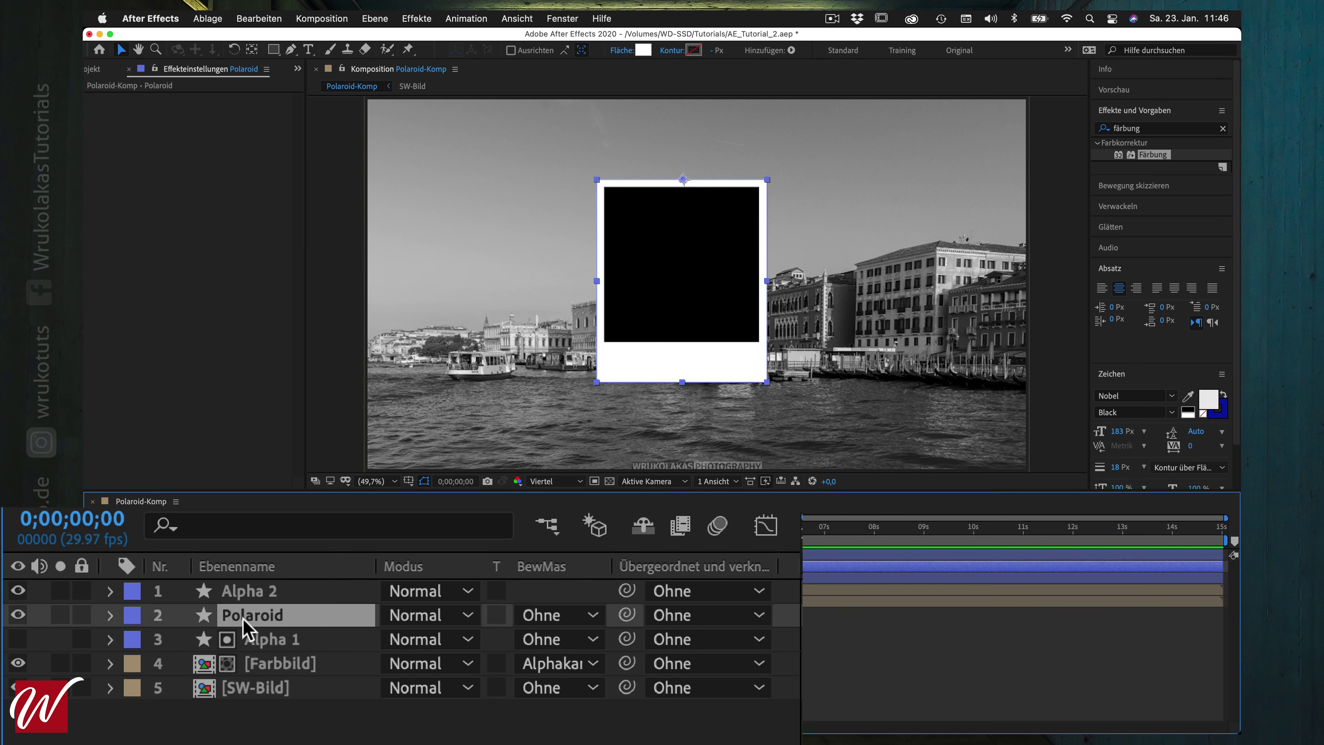
Set Polaroid's track matte to Alpha Inverted 'Alpha 2' to reveal the colour photo
left_click(592, 616)
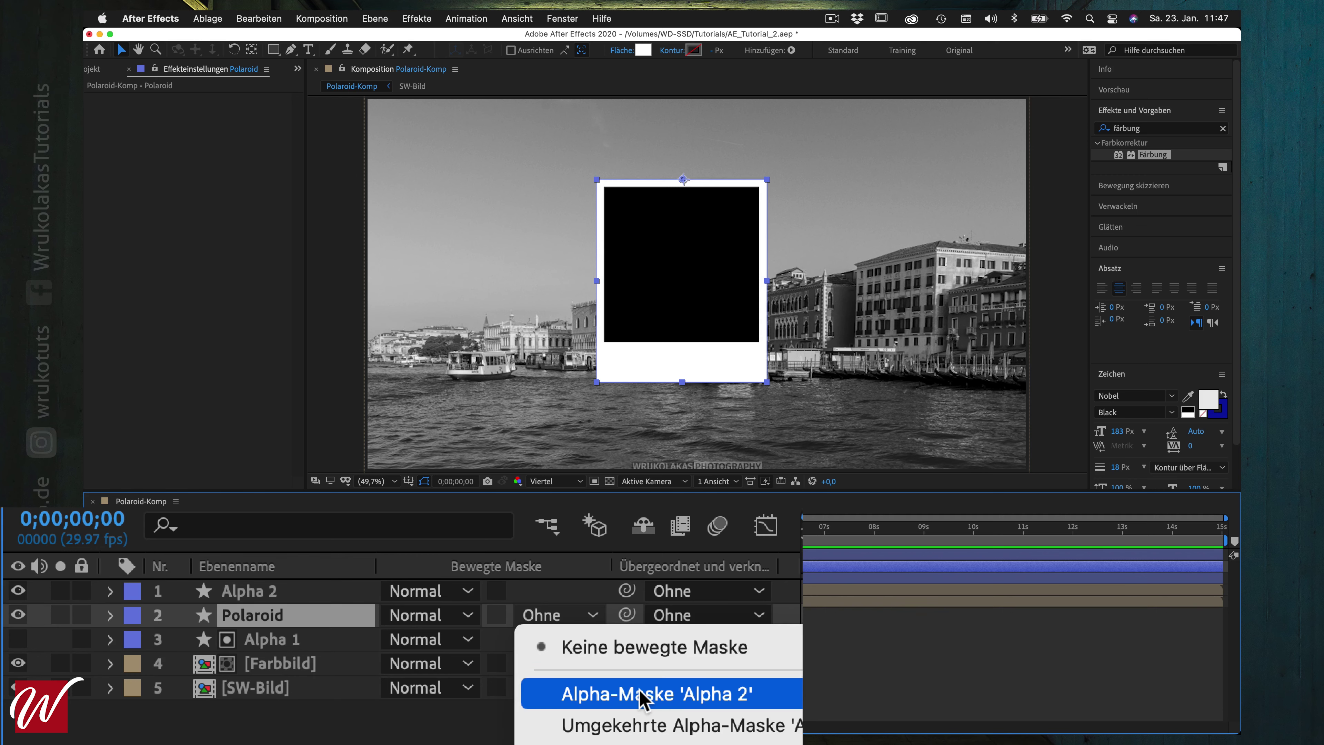
left_click(637, 726)
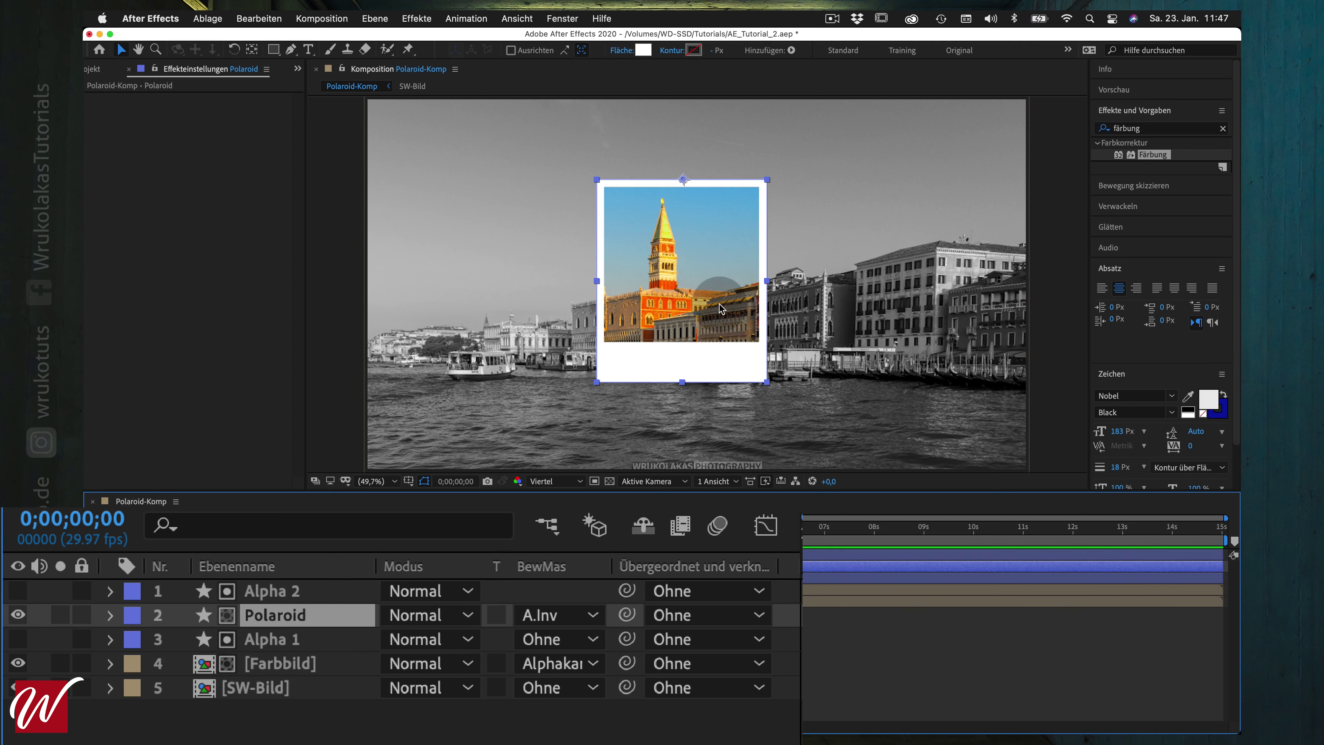
left_click(360, 704)
left_click(330, 621)
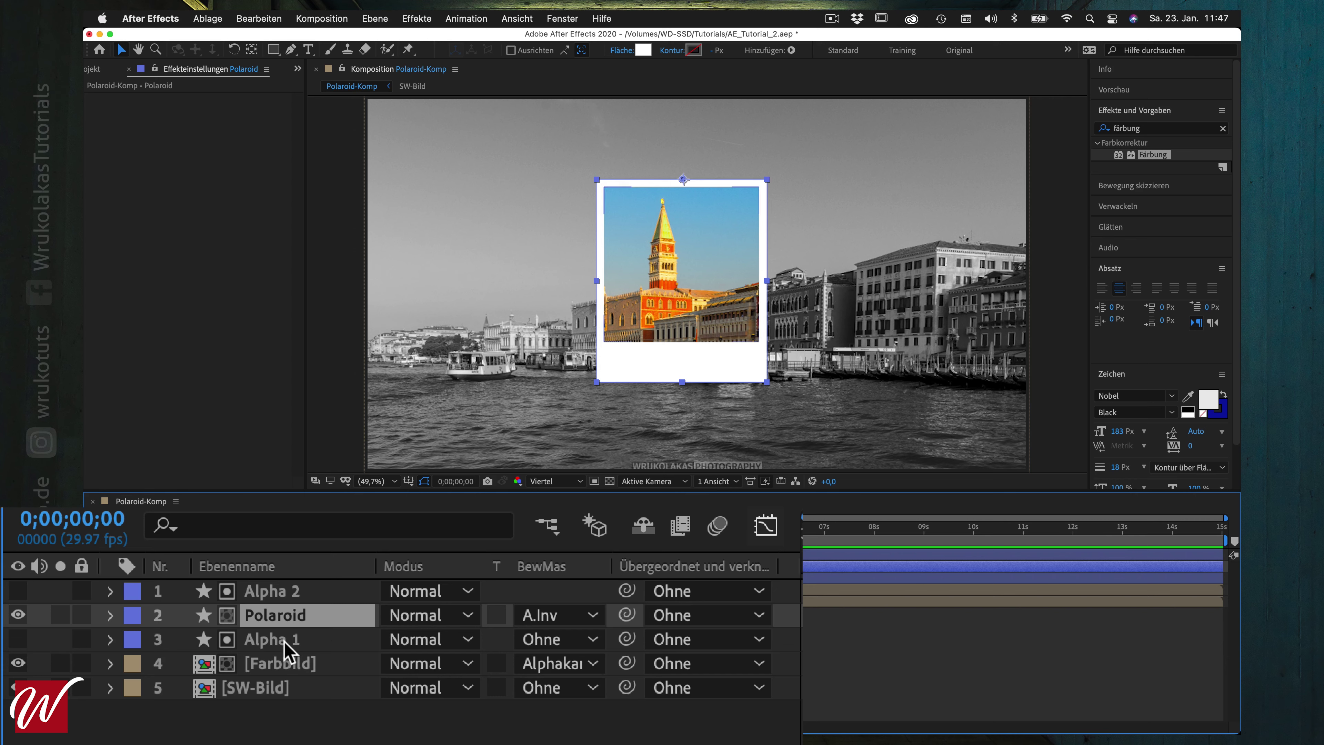
Parent Alpha 1 and Alpha 2 to the Polaroid layer, then nudge the frame slightly
left_click_drag(628, 643, 628, 643)
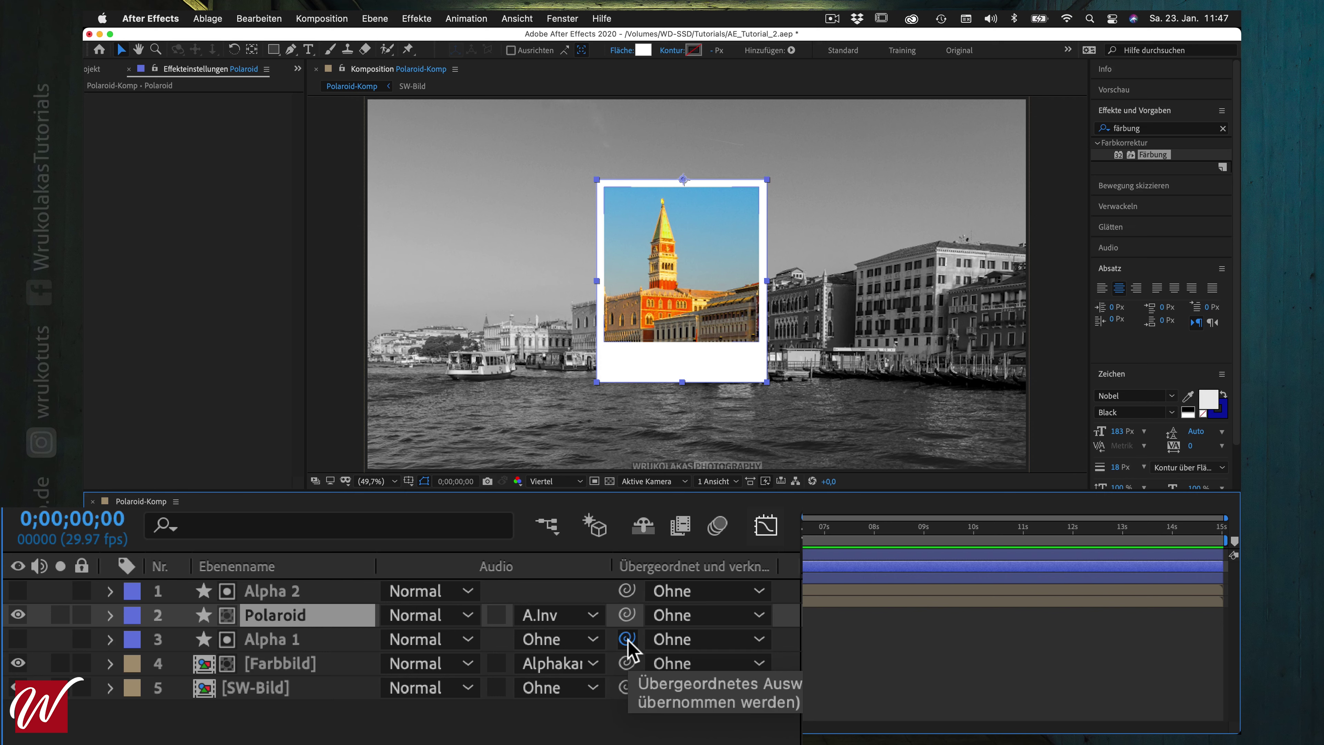
left_click_drag(627, 642, 289, 616)
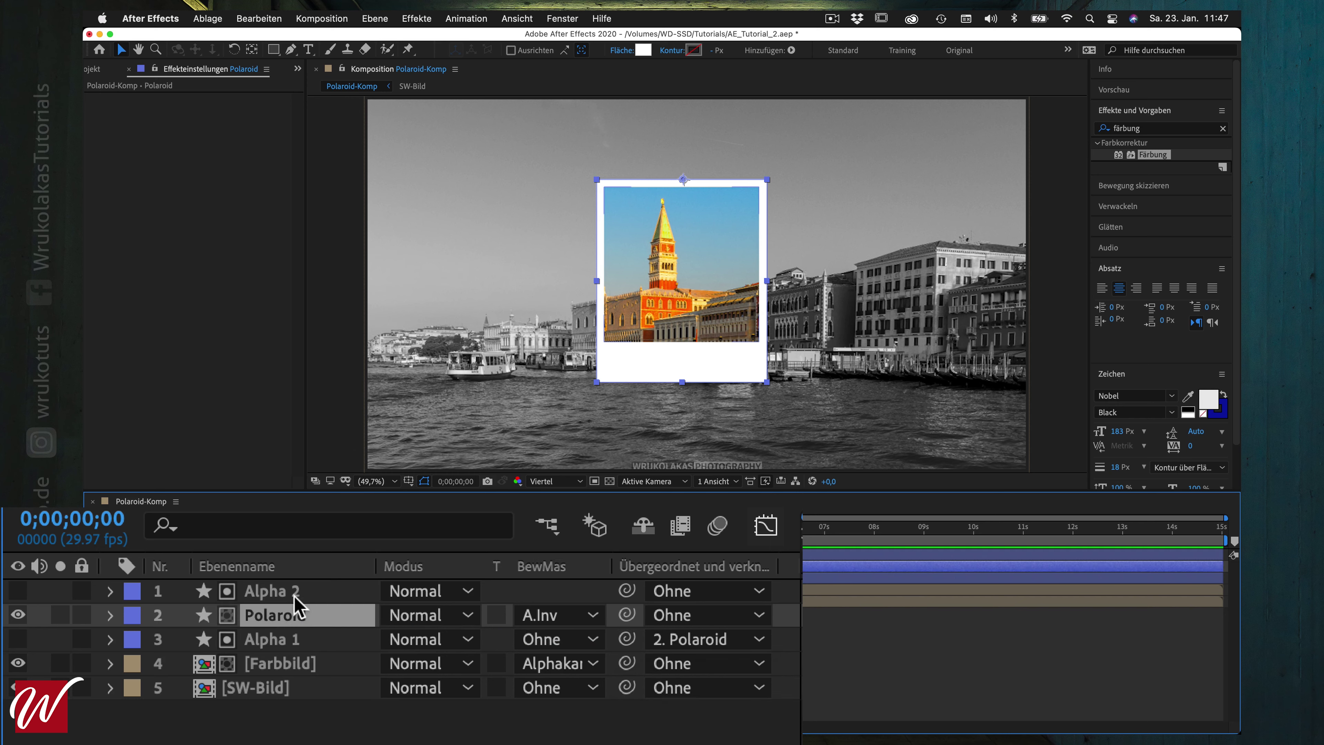
left_click_drag(628, 590, 317, 617)
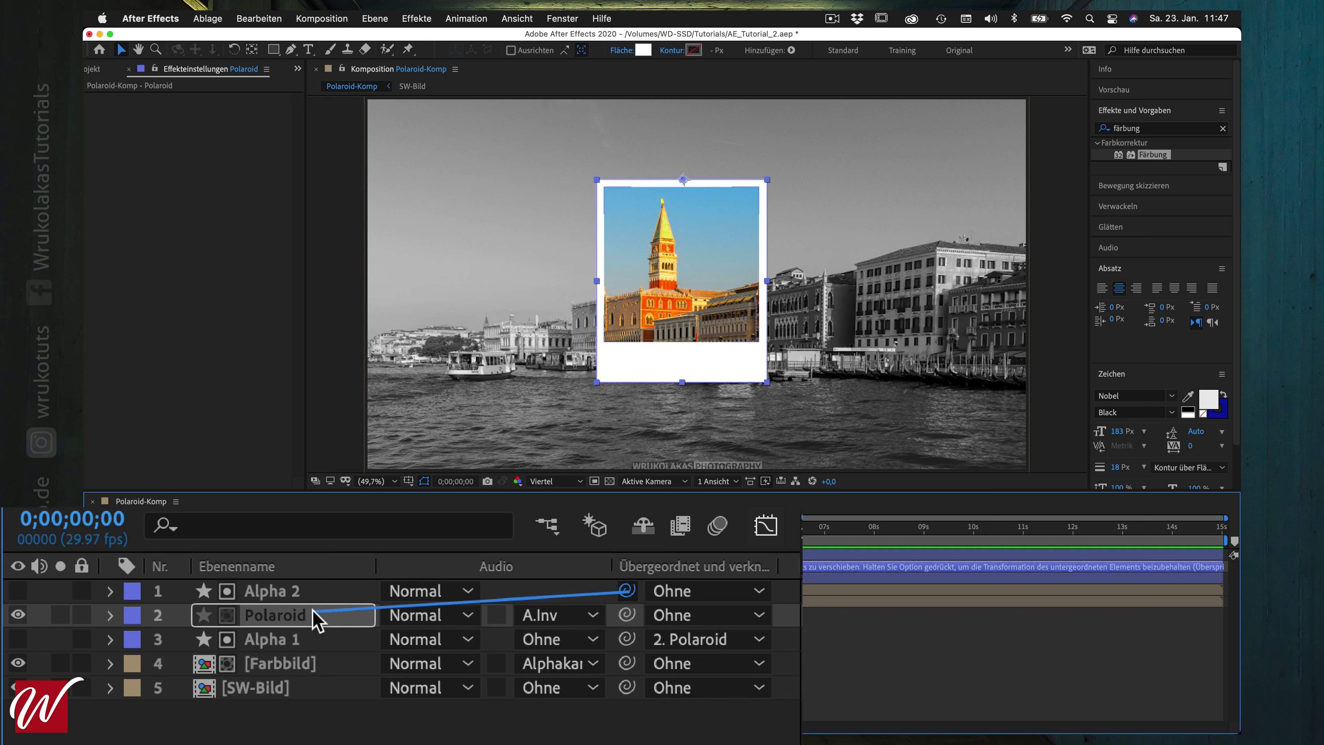
mouse_move(757, 283)
left_mouse_down()
mouse_move(769, 275)
mouse_move(711, 294)
left_mouse_up()
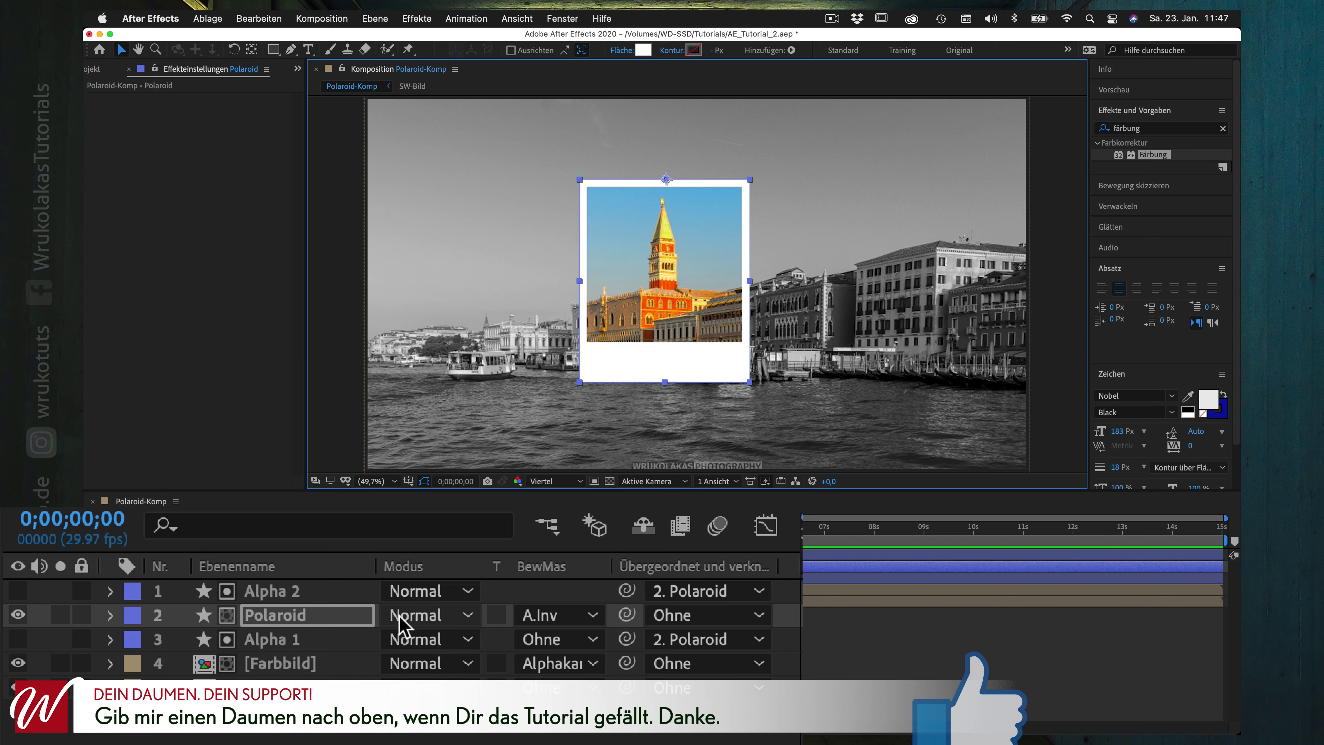
Show the viewer at 100% magnification with Full preview resolution
left_click(395, 481)
left_click(384, 635)
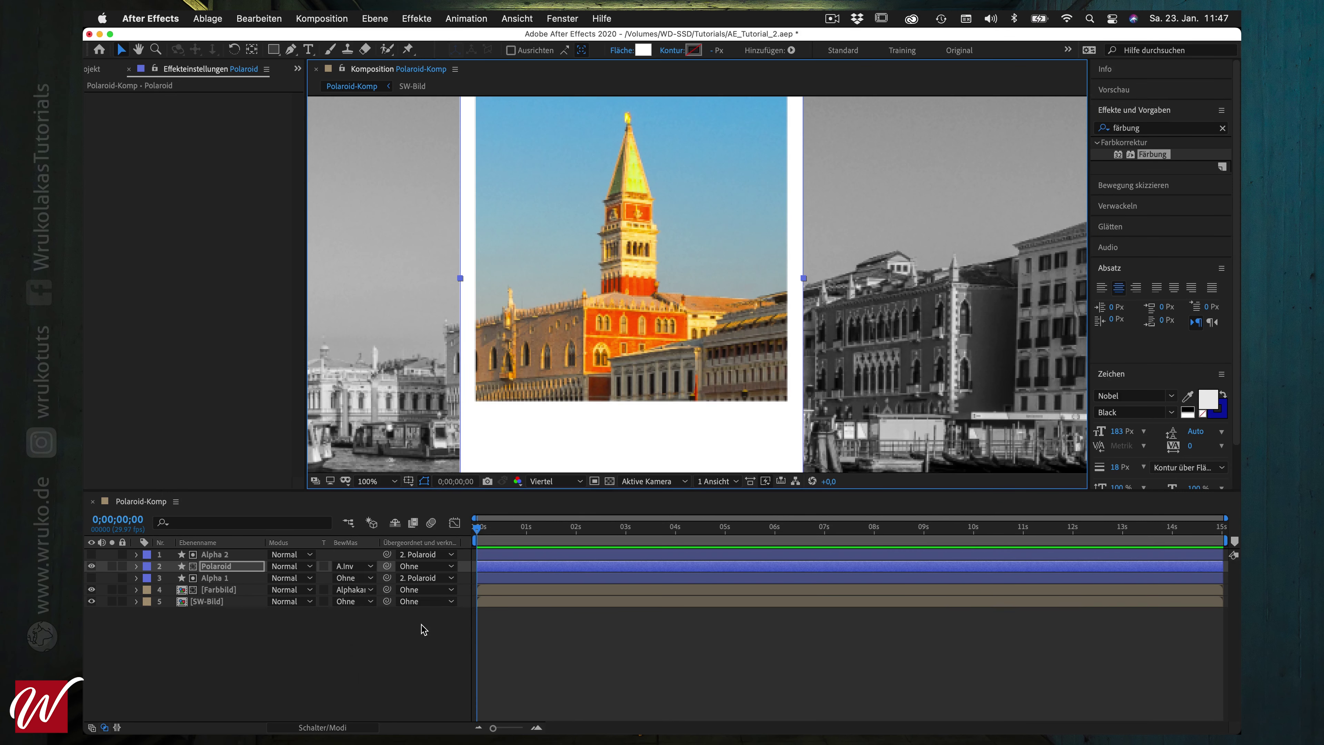
left_click(579, 481)
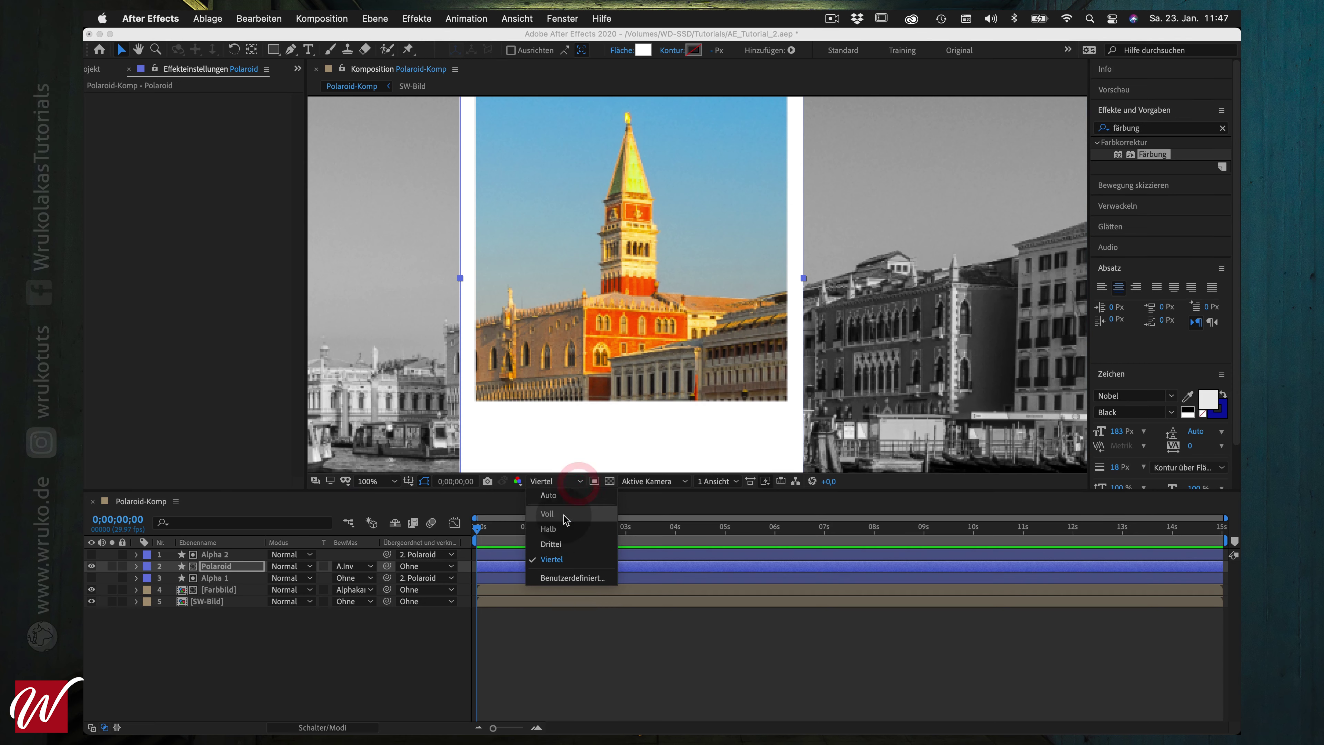
left_click(566, 519)
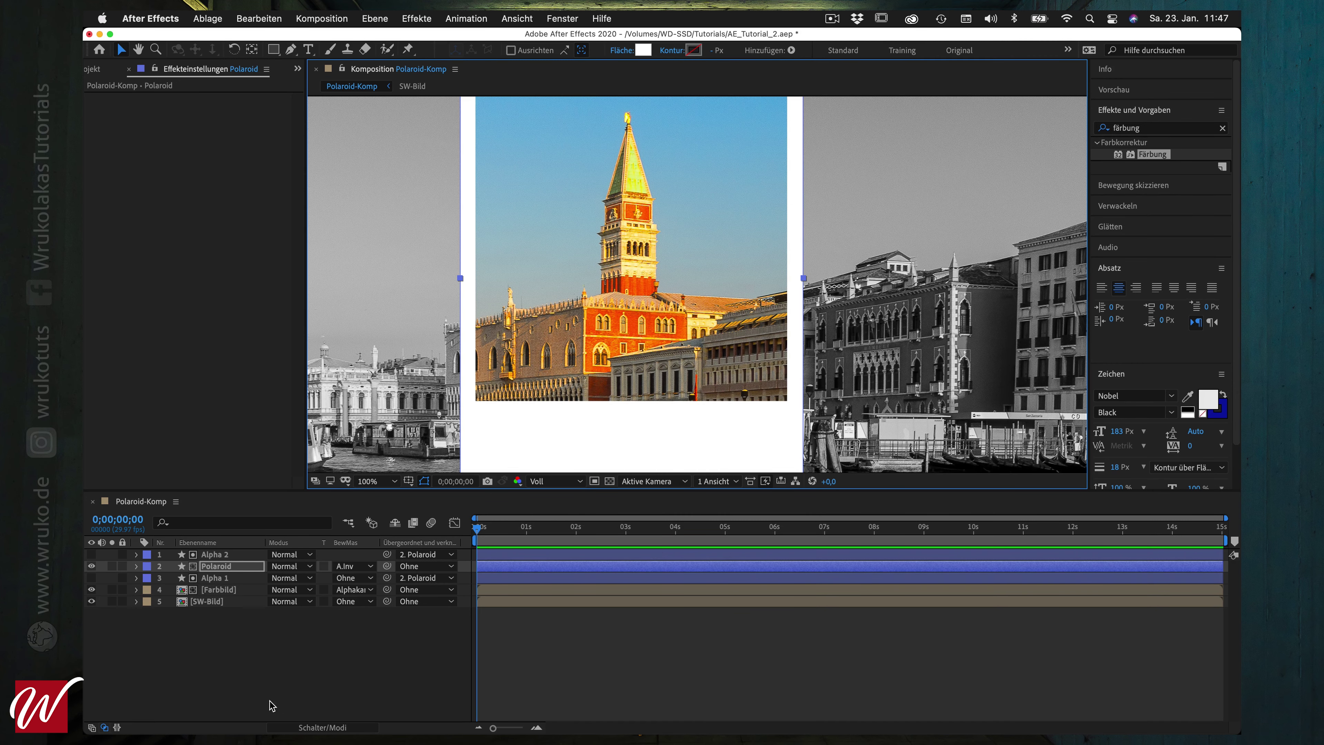
Apply a Schlagschatten drop shadow to Polaroid: direction -19°, distance 11, softness 43
left_click(1151, 130)
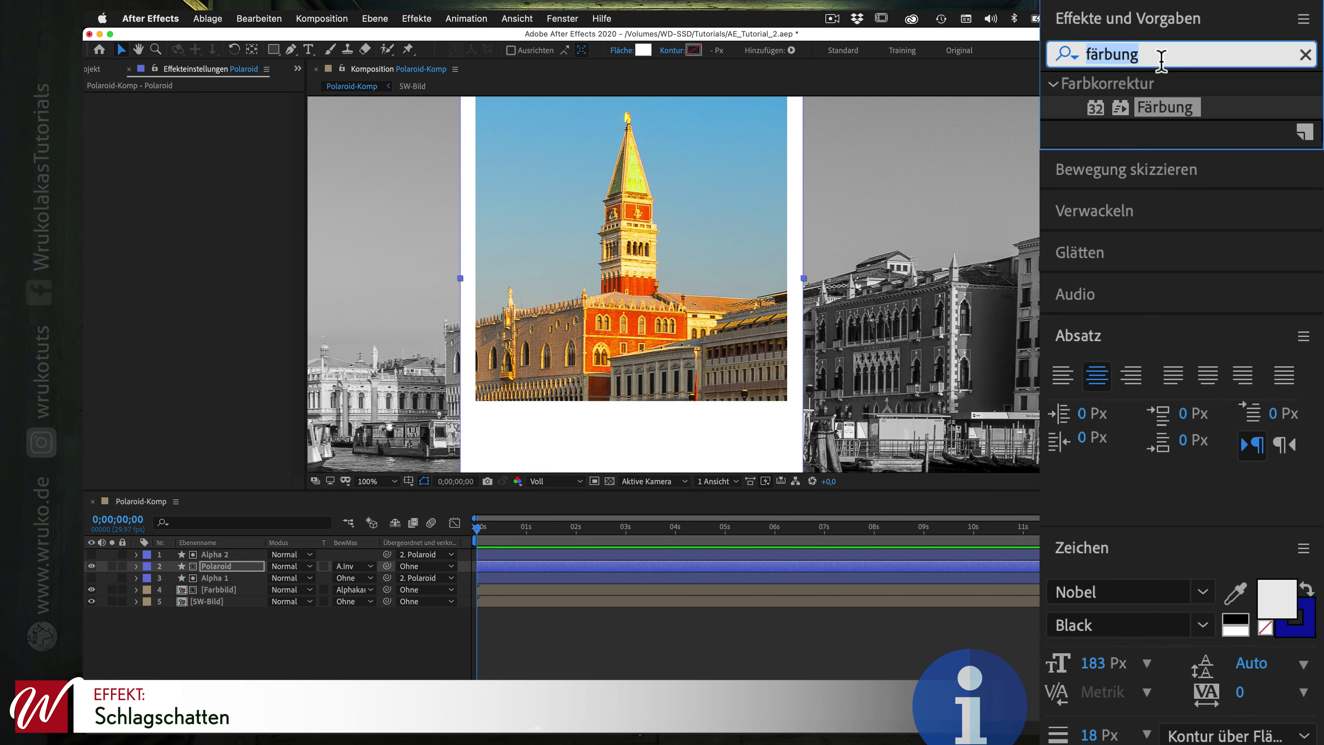
type("schlagschatten")
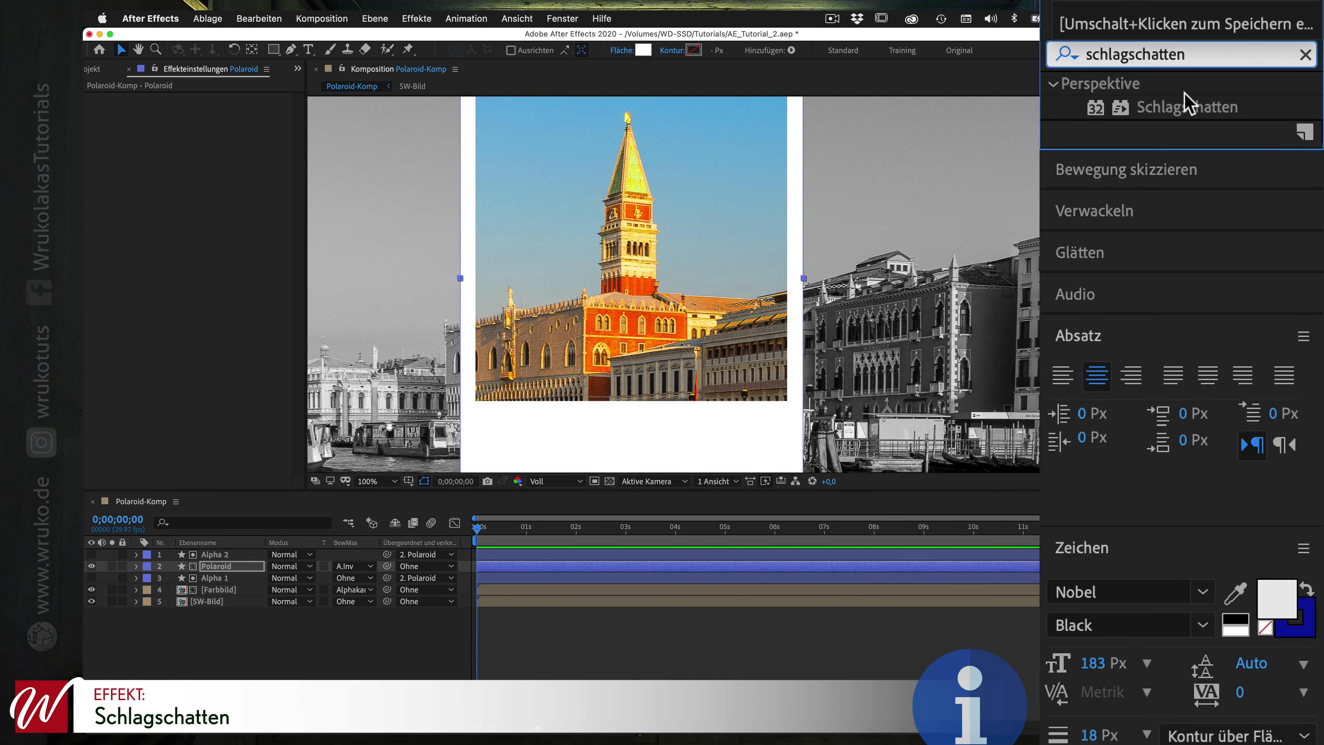
left_click_drag(1188, 102, 228, 570)
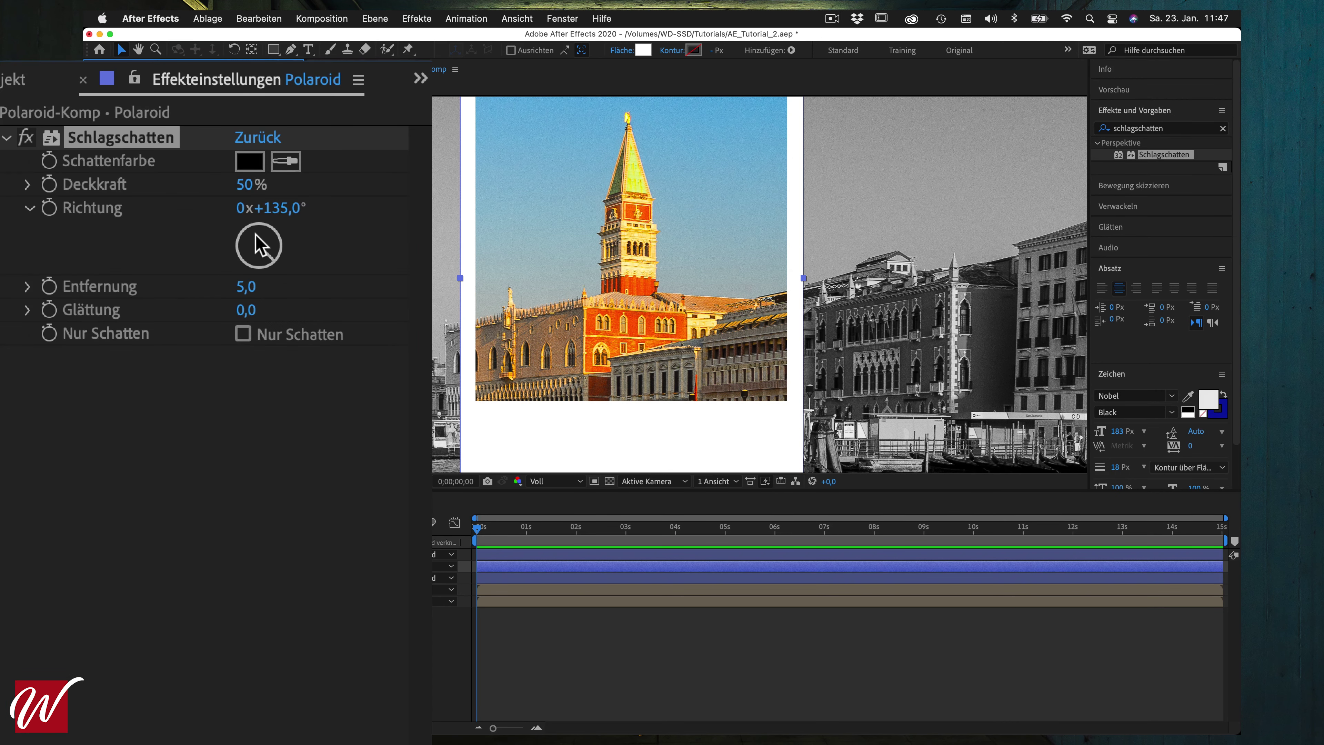
left_click_drag(259, 246, 255, 238)
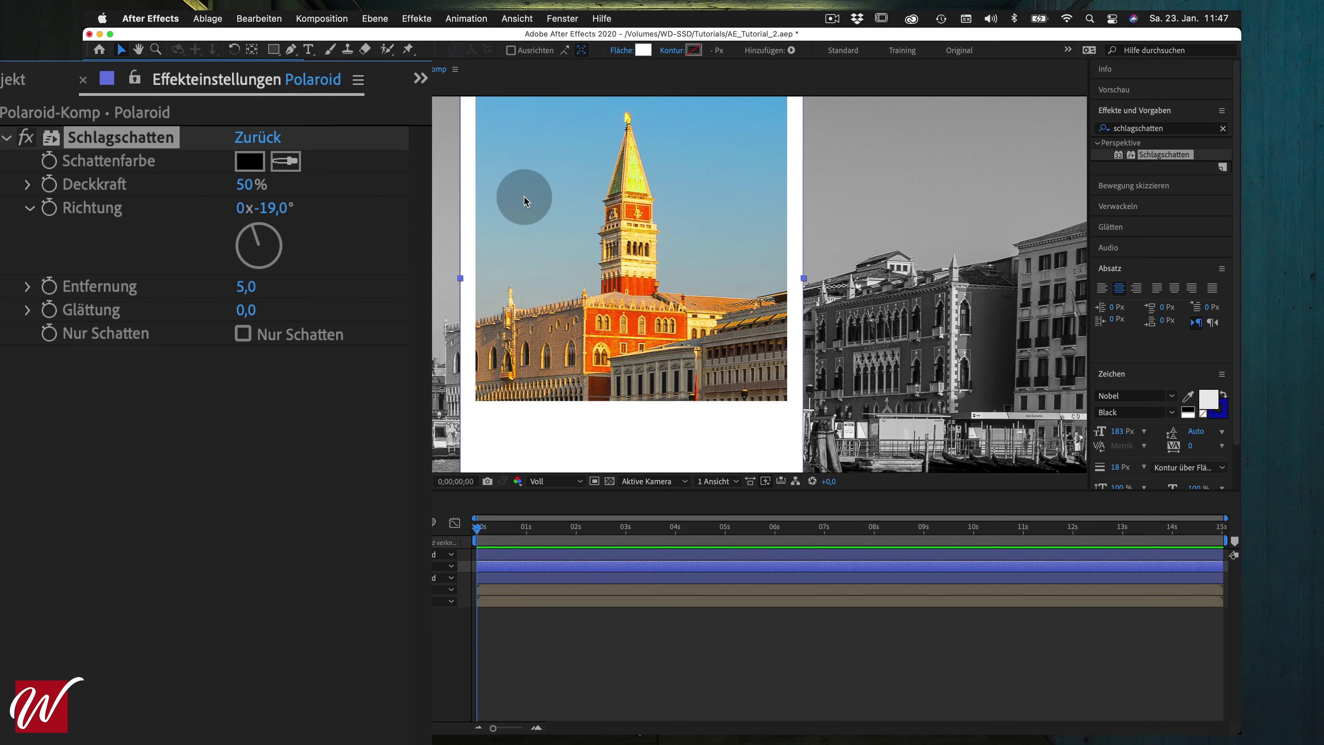
key("h")
left_click_drag(499, 180, 600, 326)
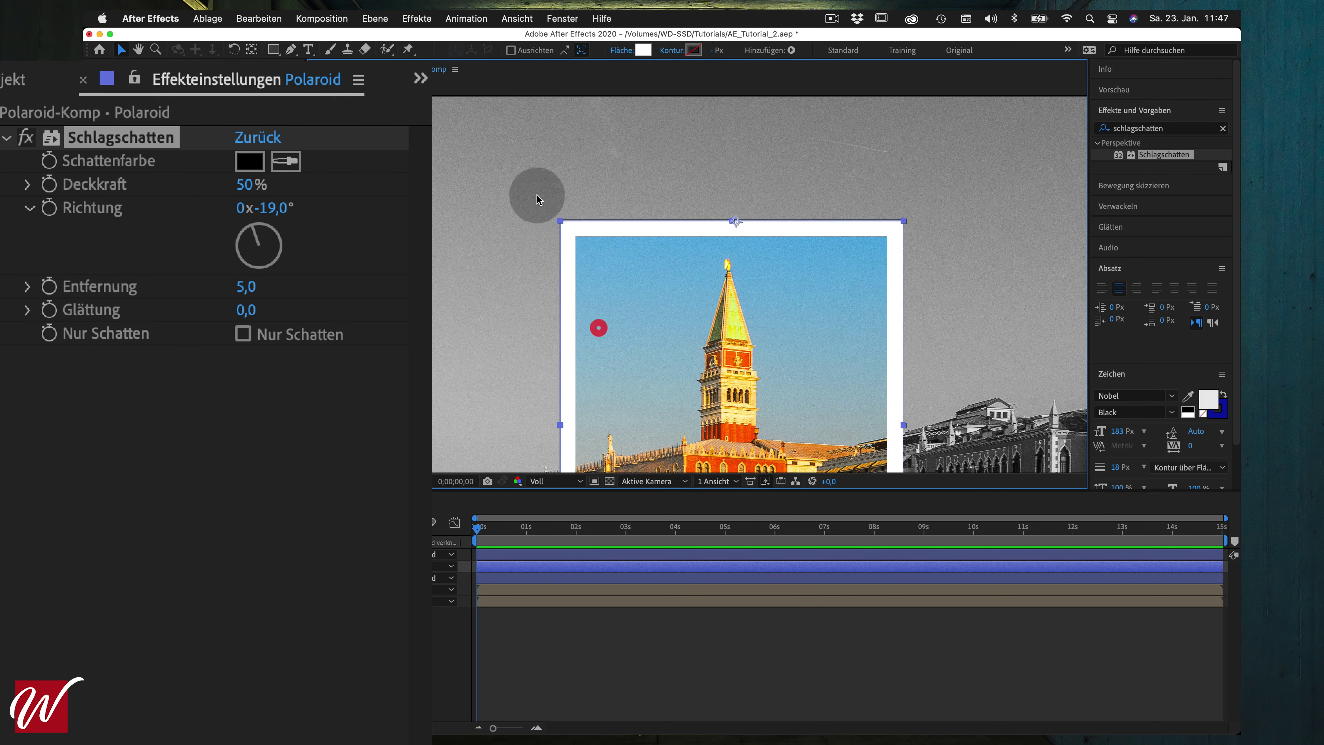
key("v")
left_click_drag(247, 287, 276, 309)
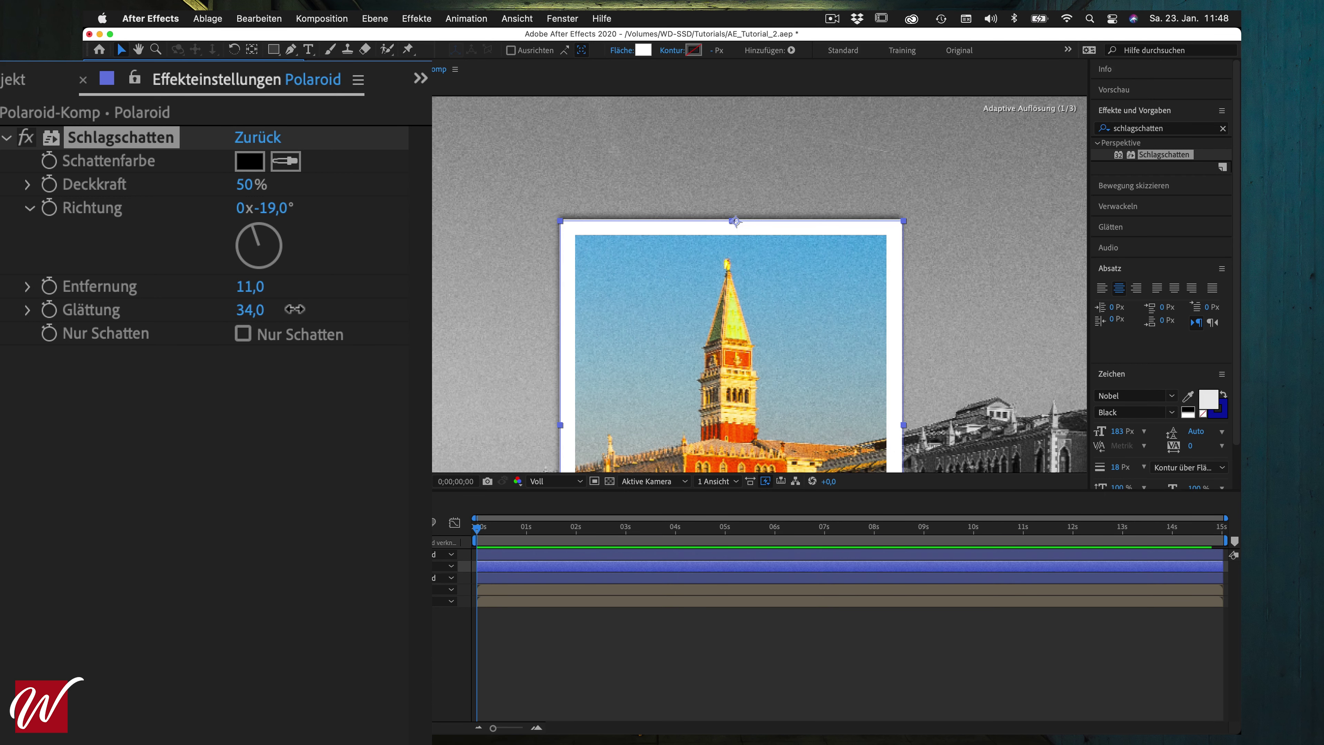
left_click_drag(296, 309, 306, 309)
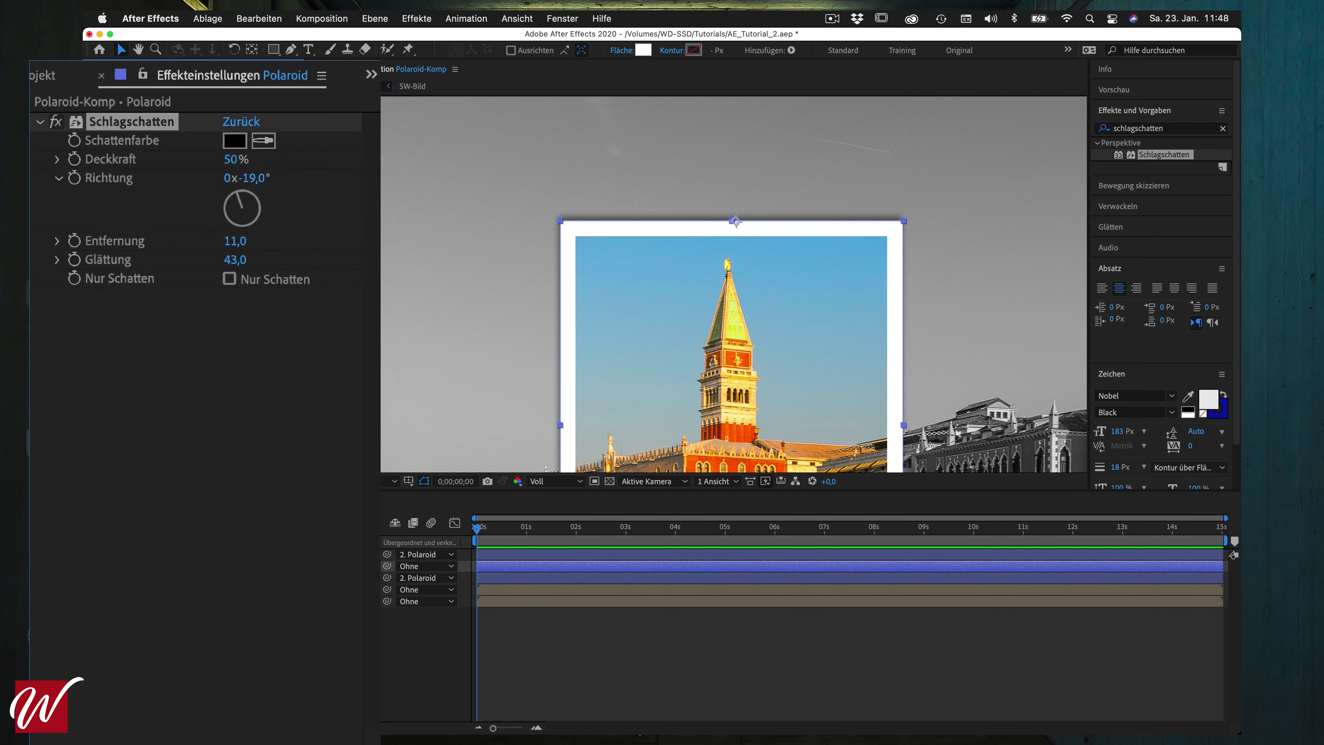
Fit the composition in the viewer, collapse the effects search and deselect Polaroid
left_click(394, 481)
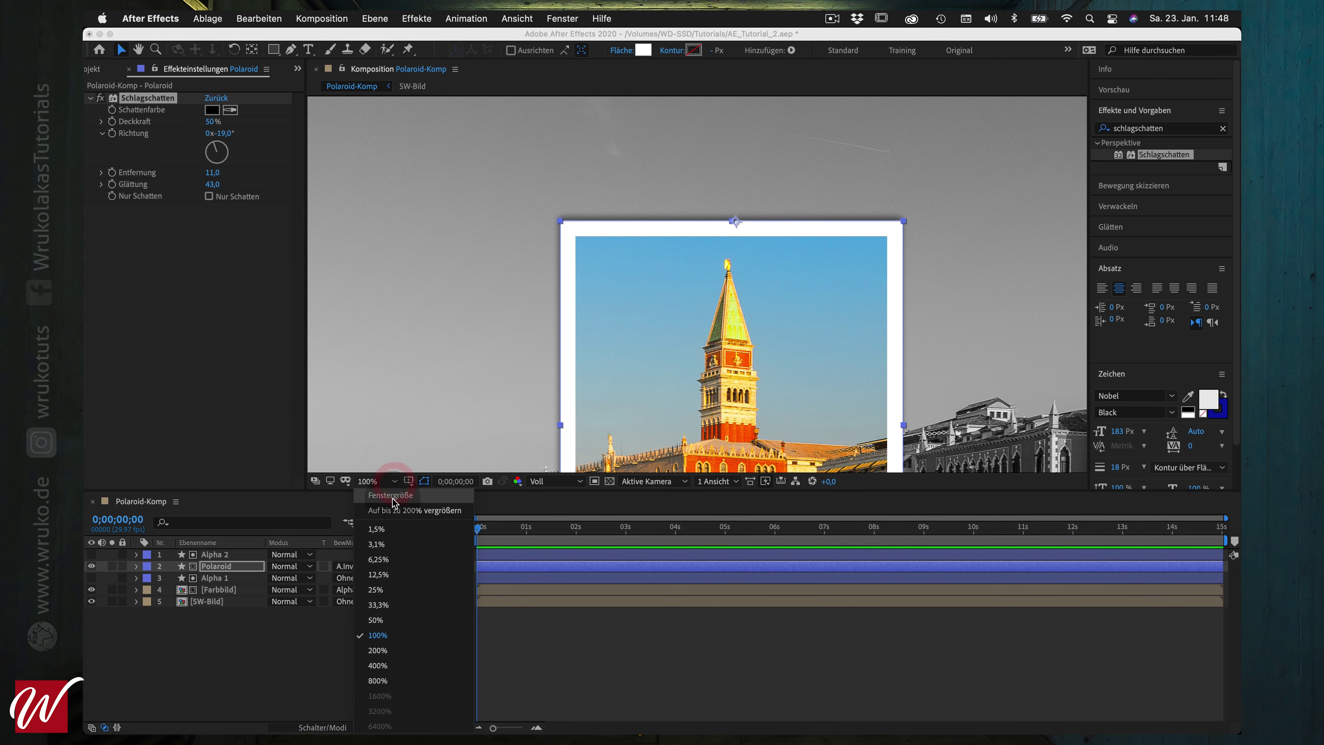
left_click(391, 495)
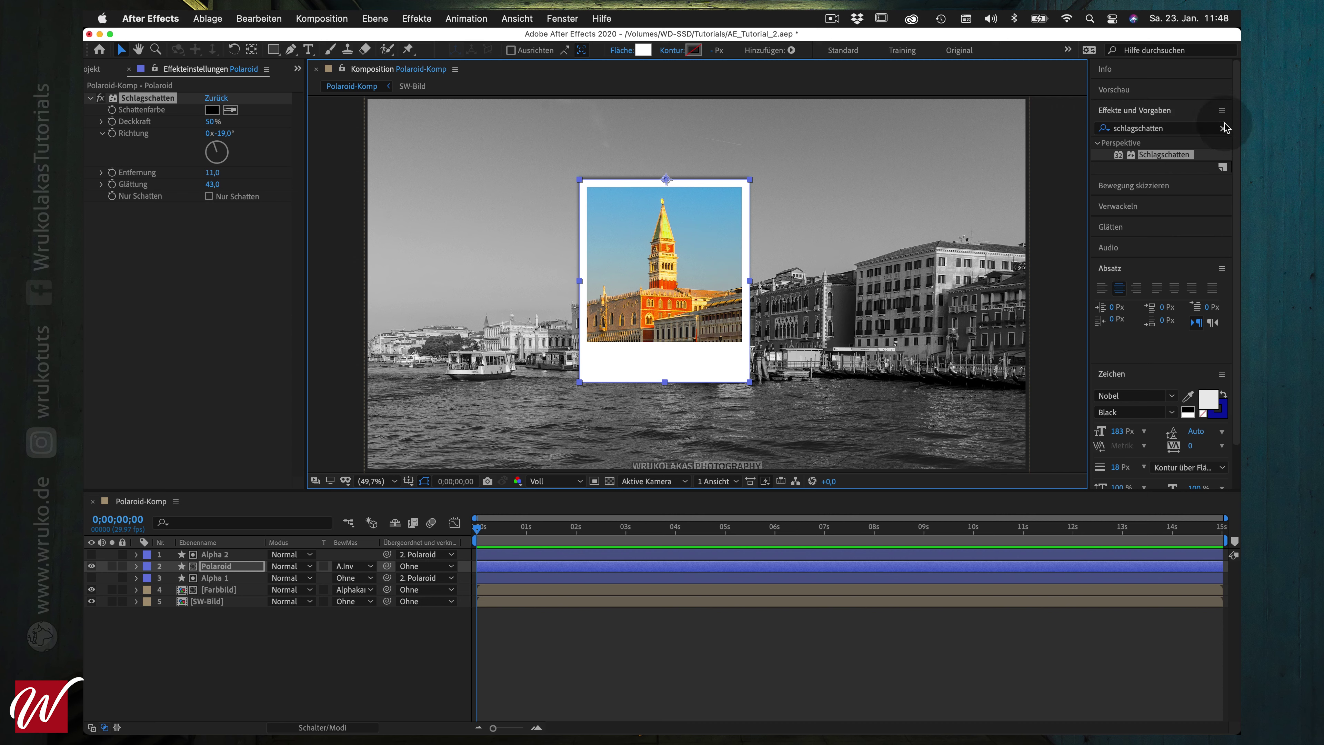
left_click(1168, 111)
left_click(250, 674)
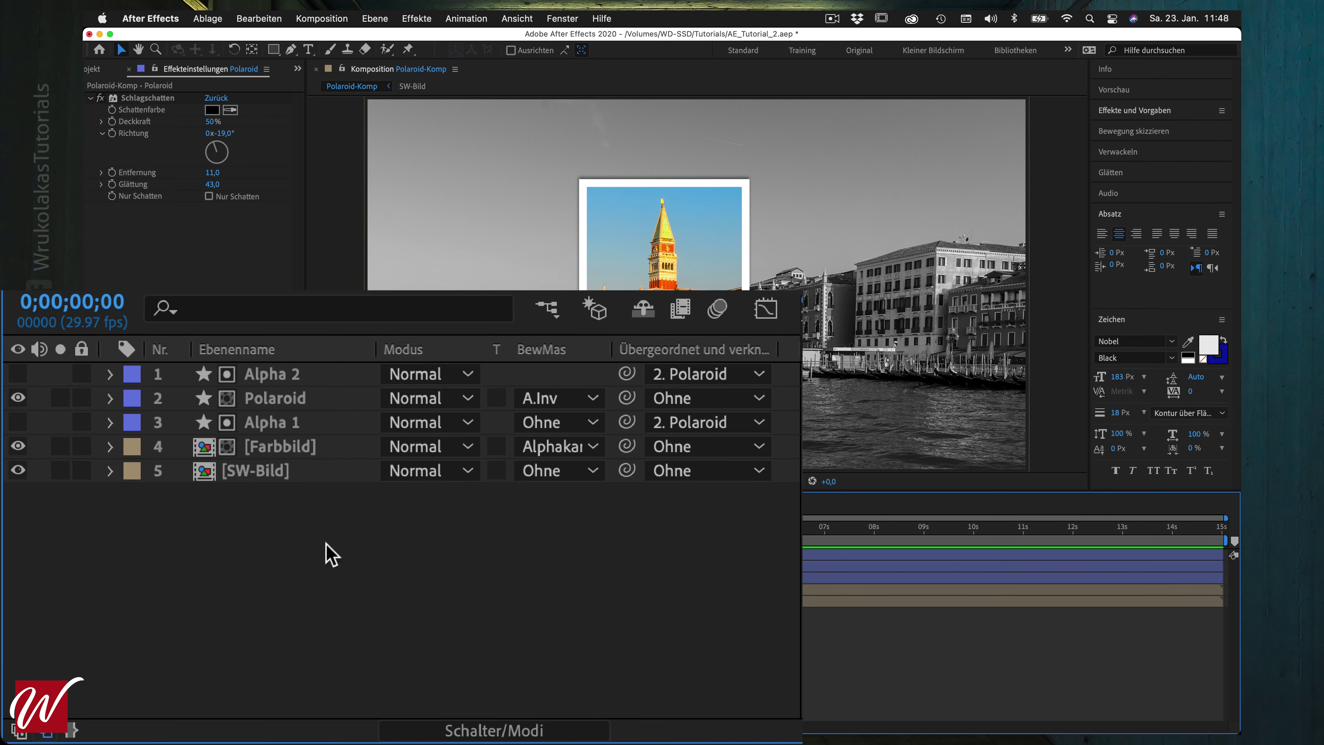
Select the four layers Alpha 2 through Farbbild and give them an orange label
left_click(292, 453)
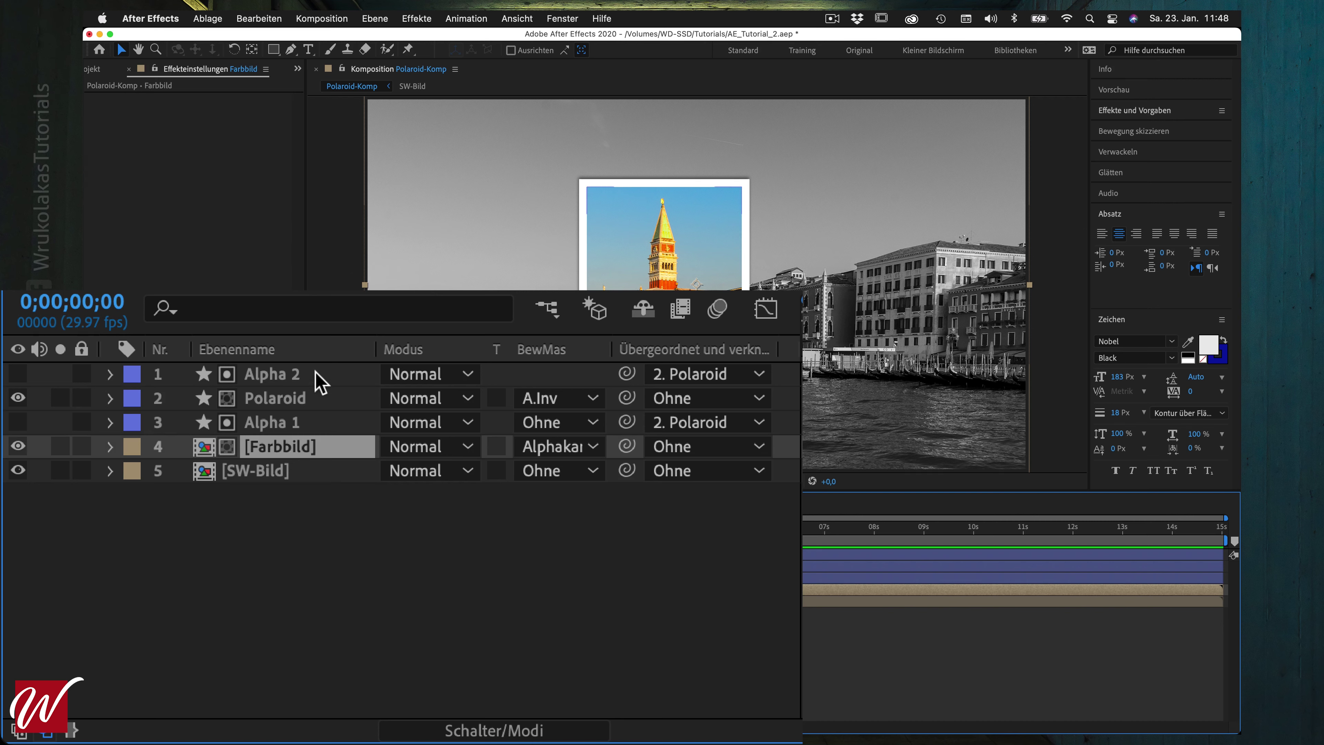
left_click(322, 386, "shift")
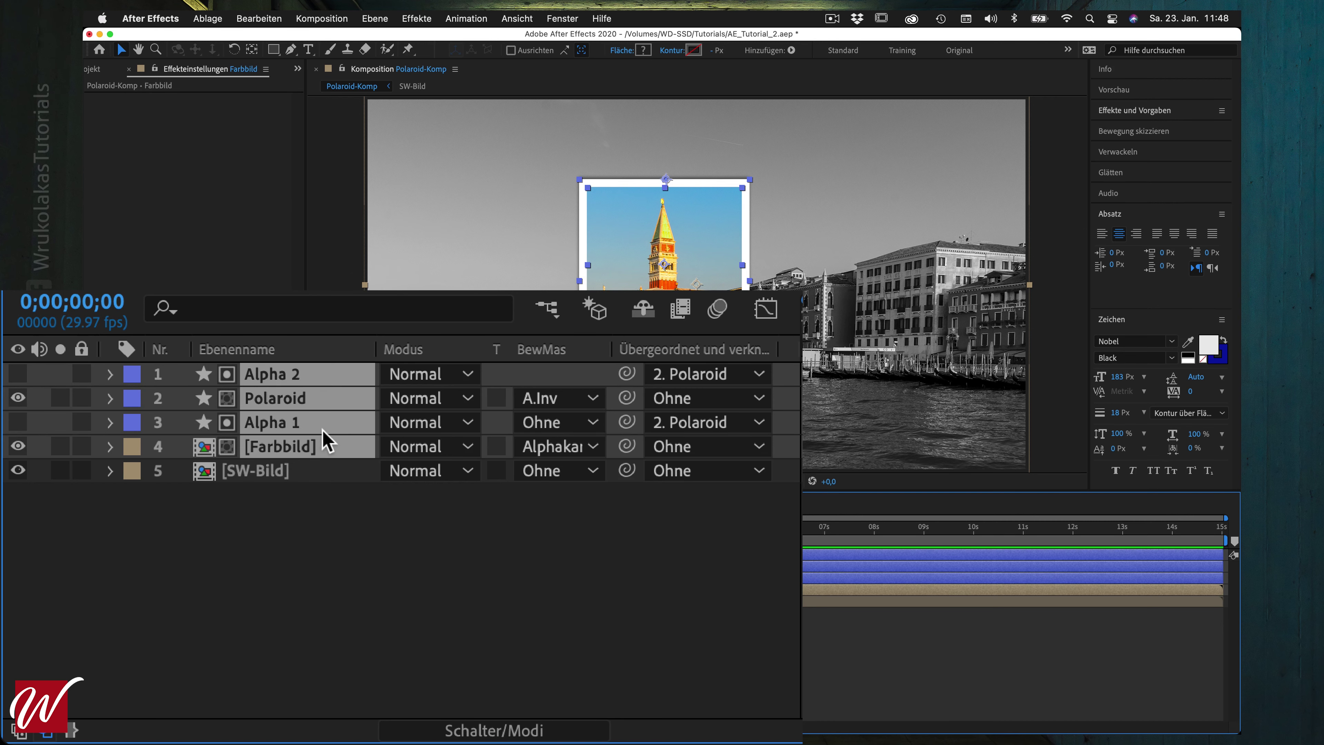
left_click(131, 445)
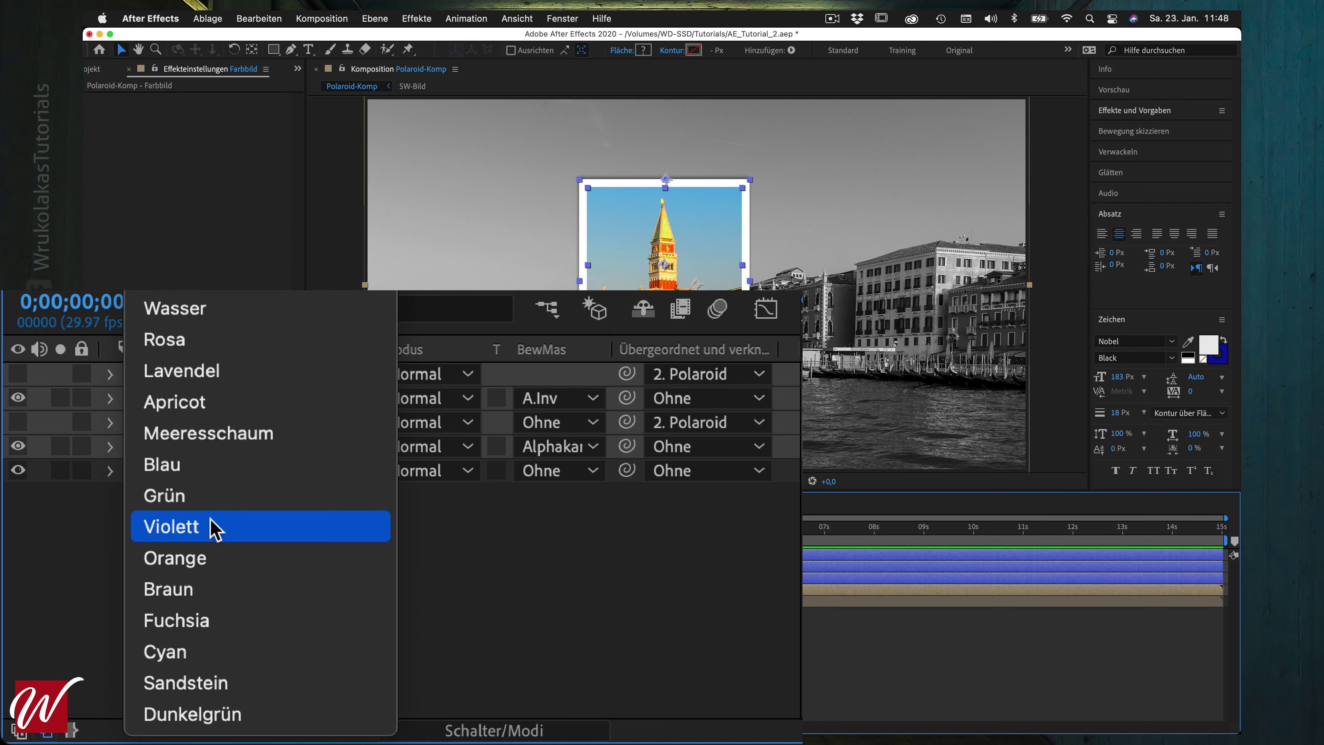
left_click(214, 558)
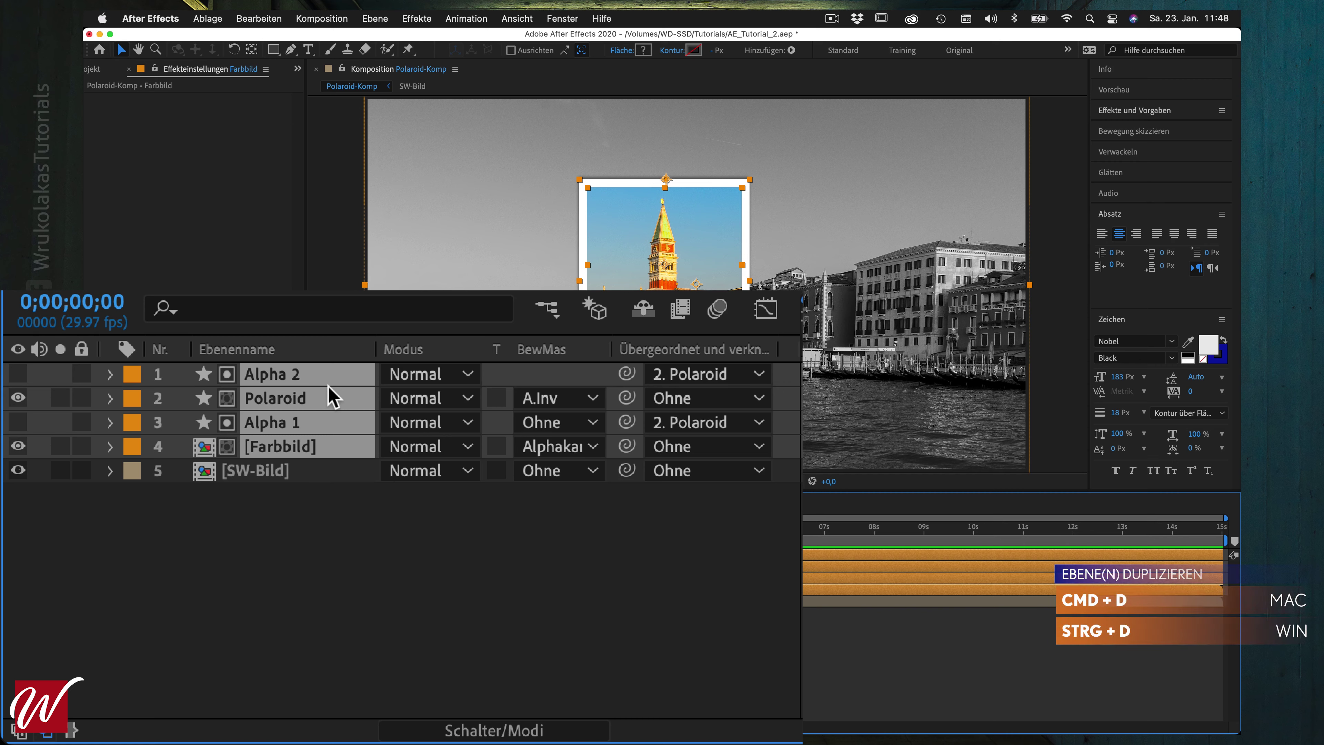
Duplicate the group, move the copied Alpha and Farbbild up, and label it lavender
key("super+d")
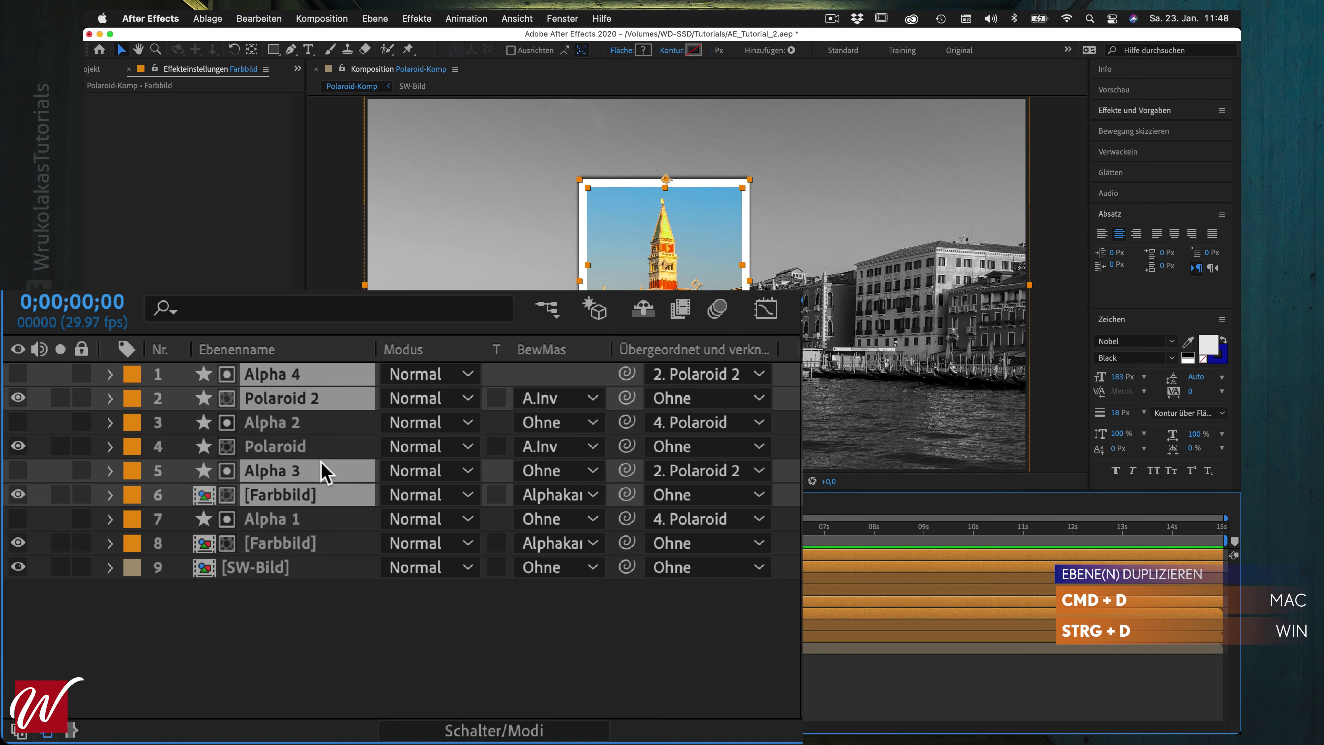
left_click_drag(326, 477, 297, 422)
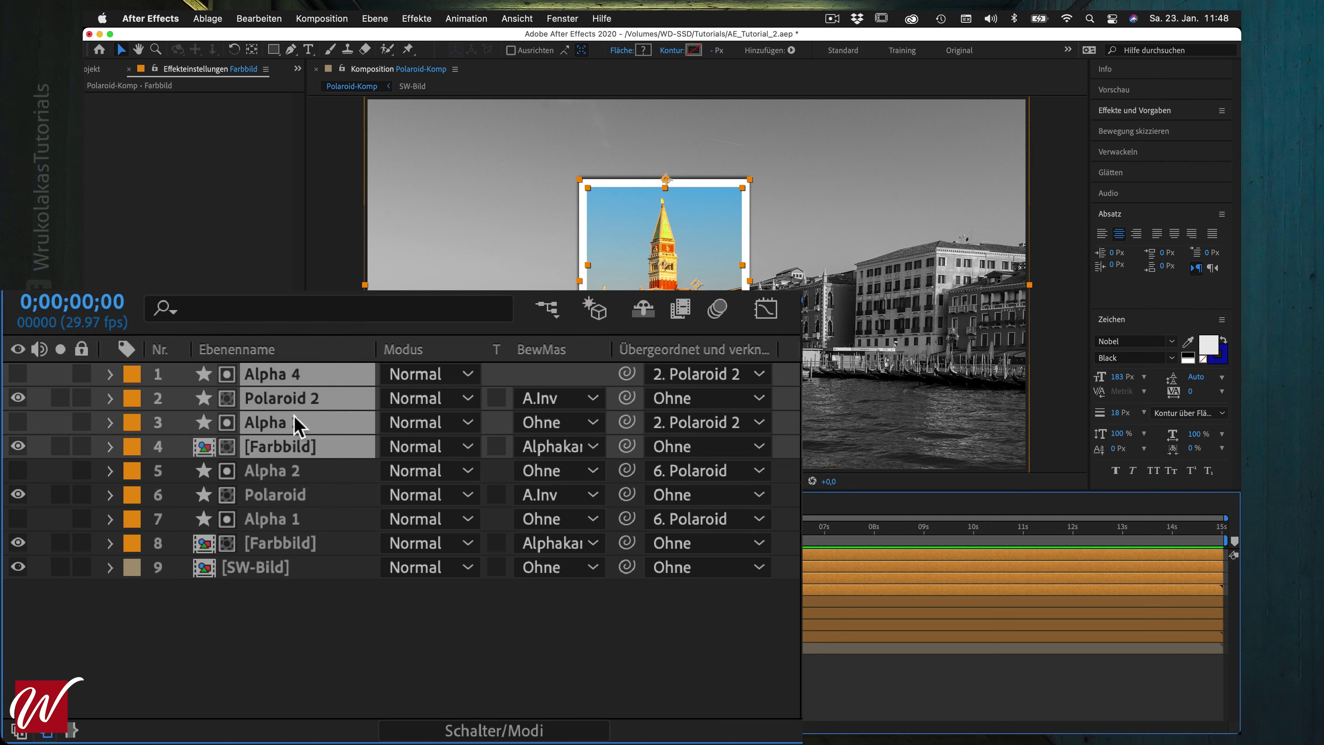
left_click(134, 401)
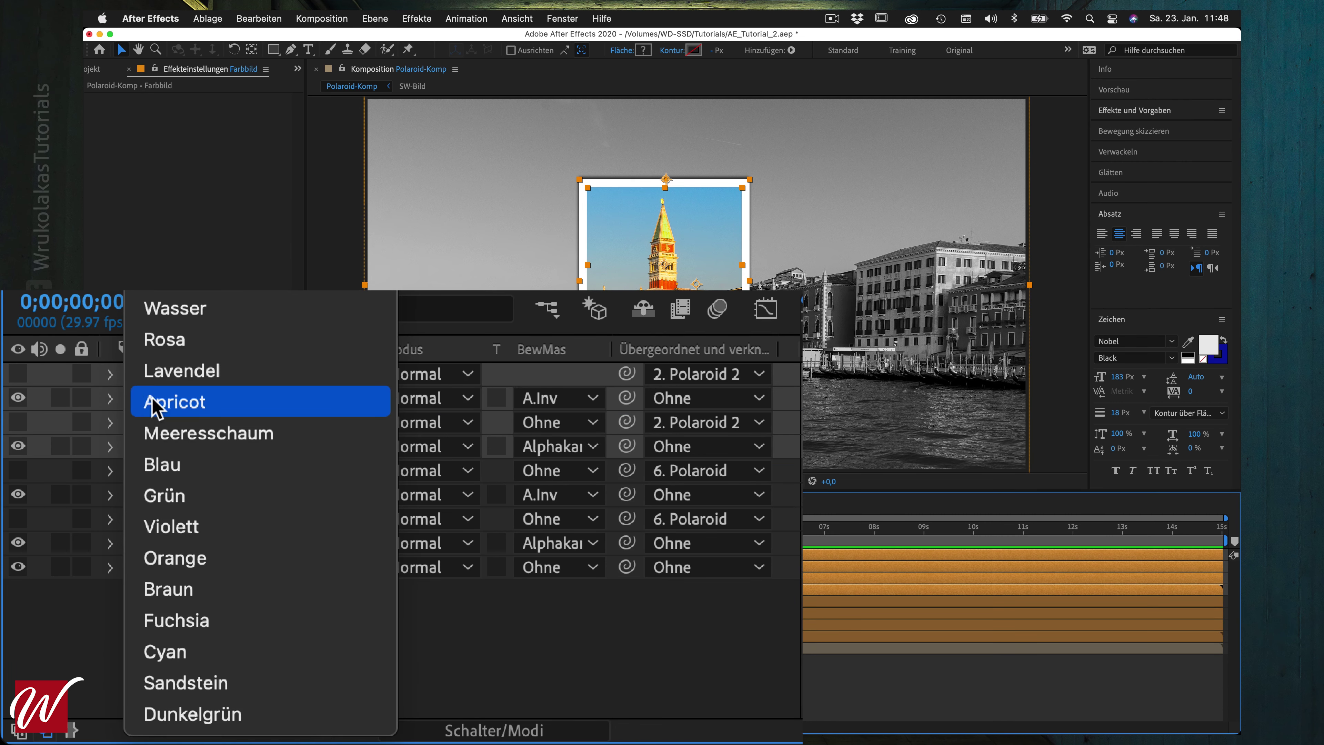
left_click(197, 373)
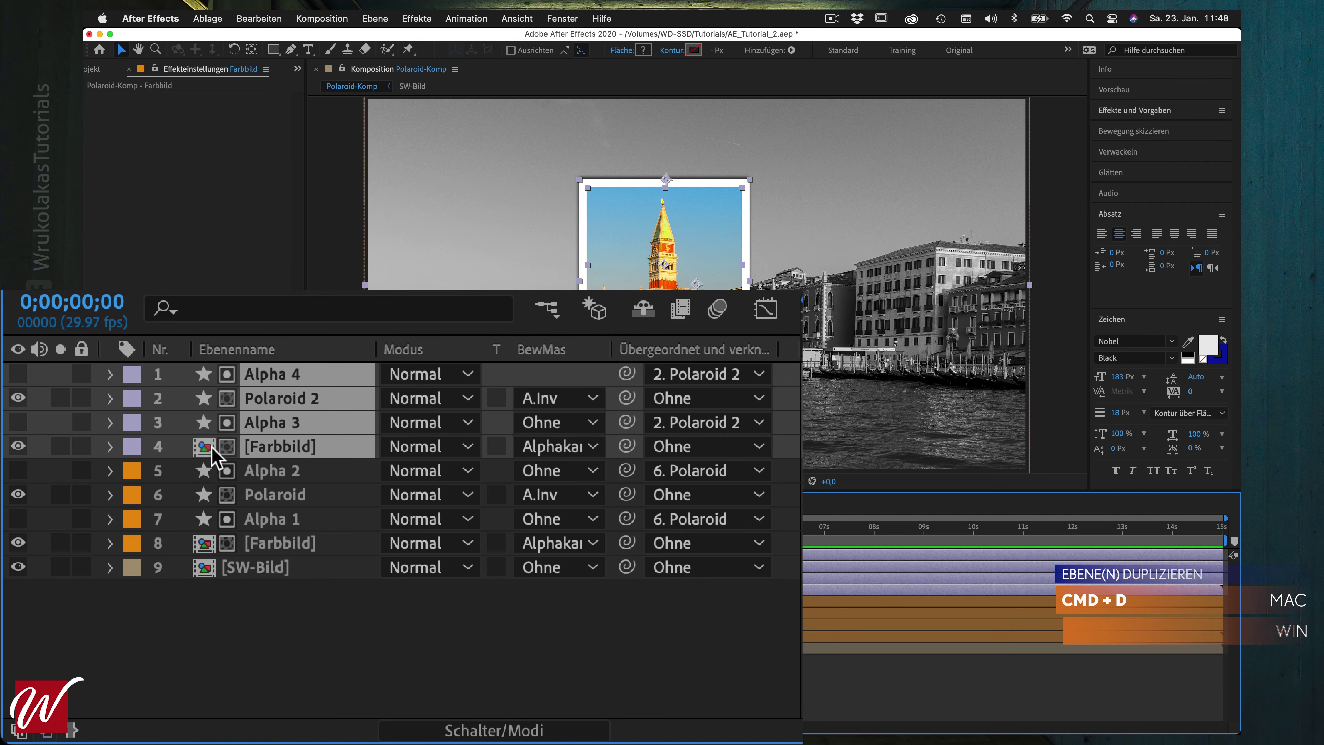
Duplicate the Polaroid 2 group into a third group with a magenta label
key("super+d")
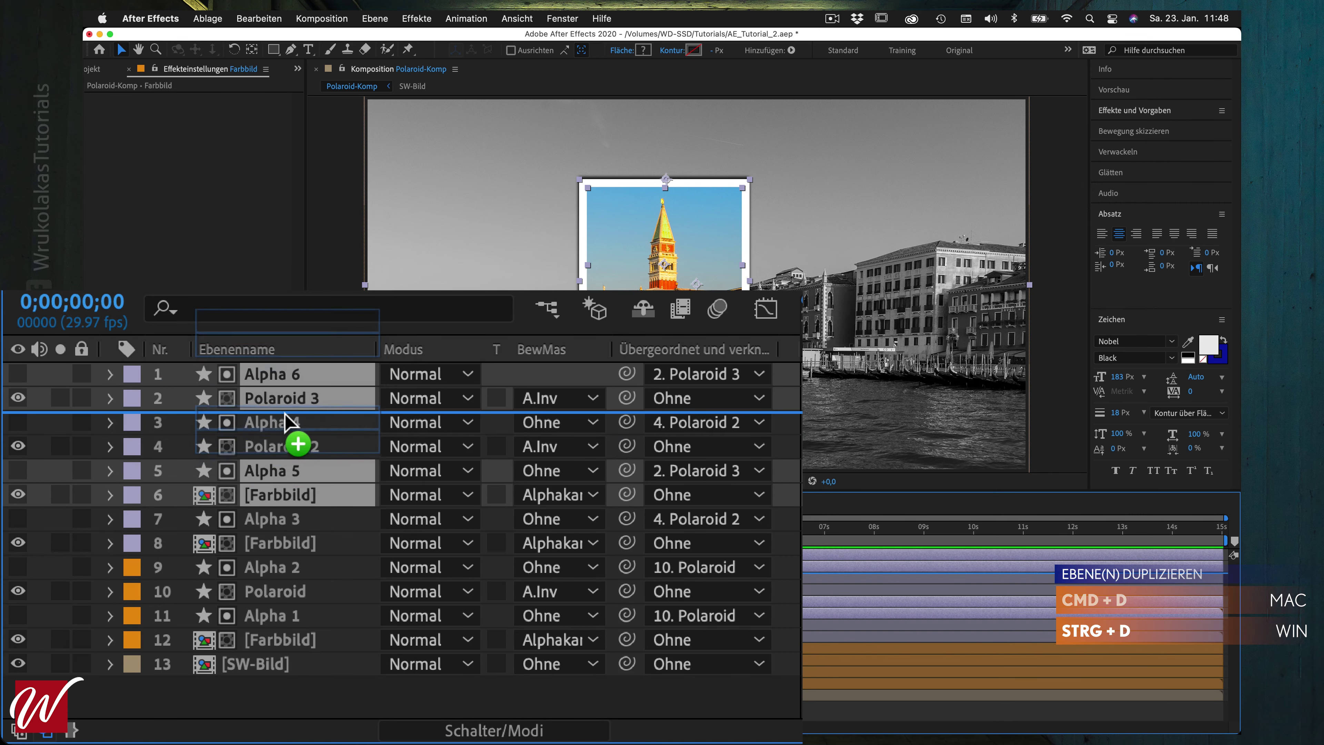
left_click_drag(285, 462, 296, 424)
left_click(135, 402)
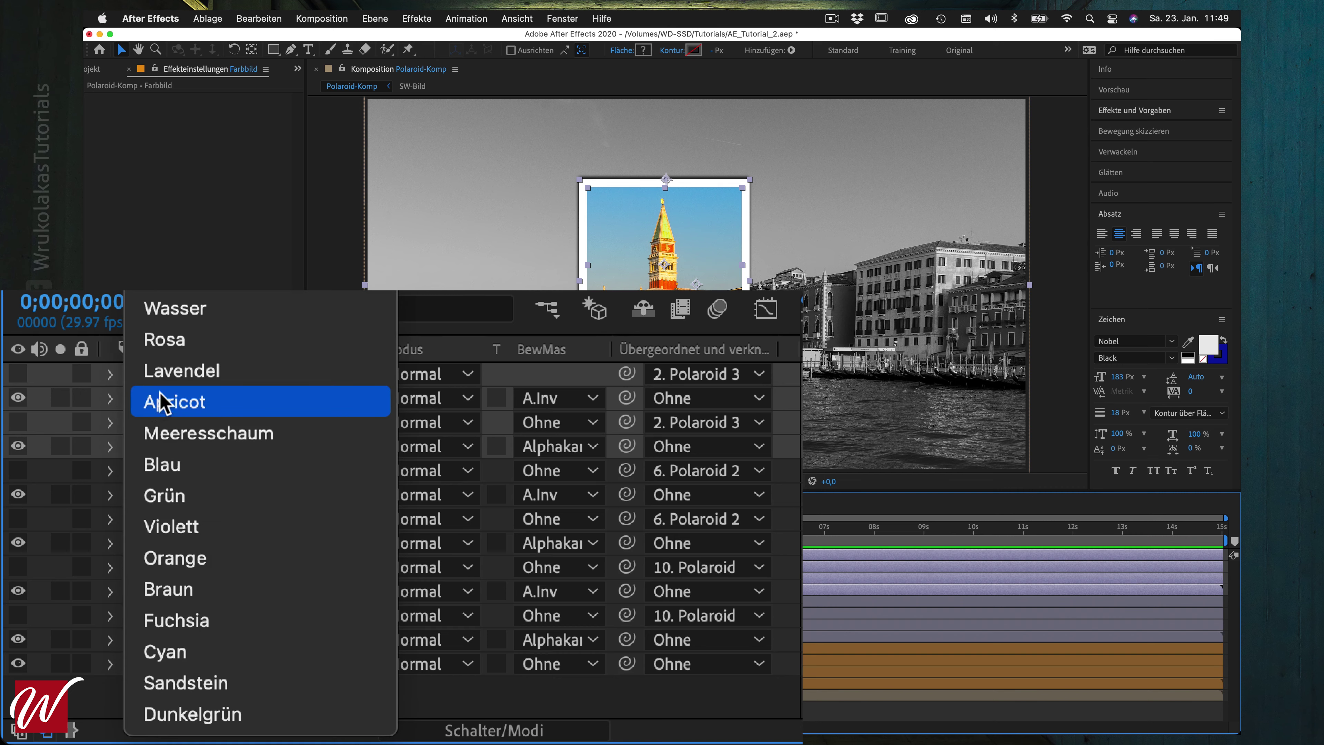
left_click(204, 620)
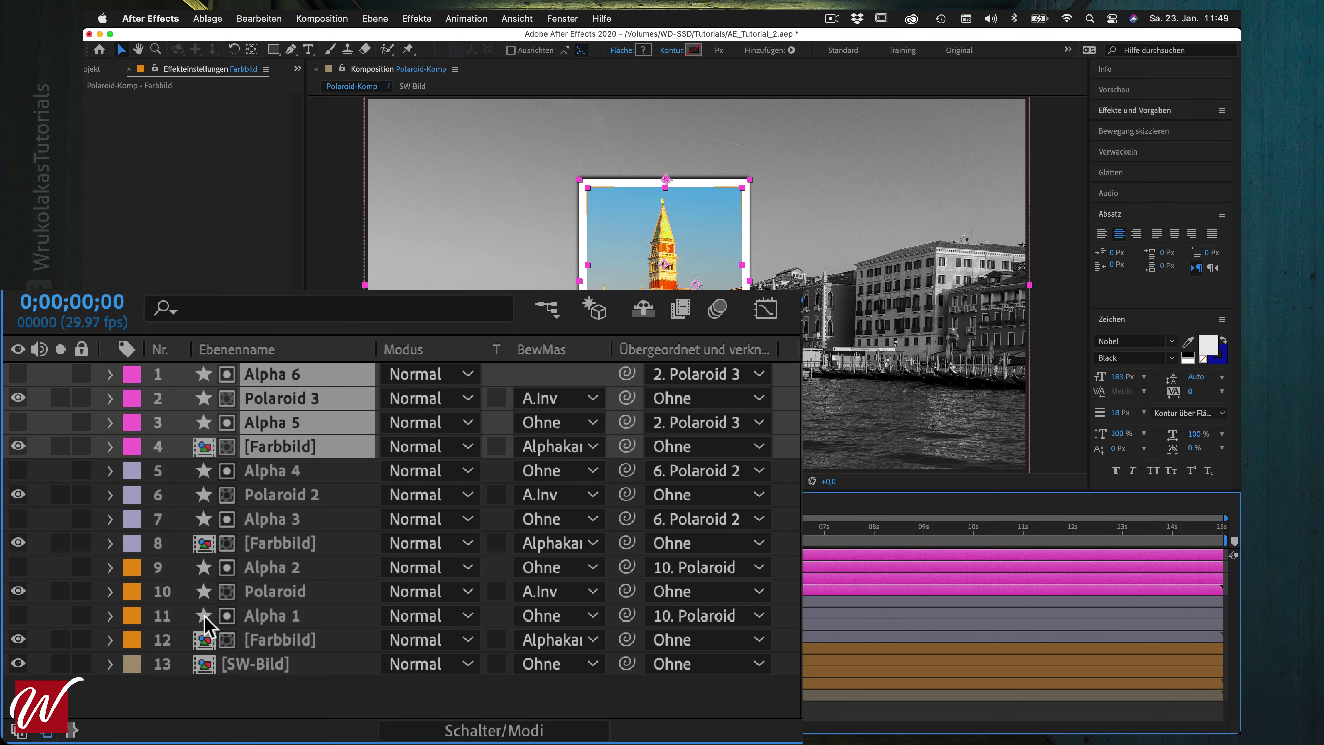
Duplicate the Polaroid 3 group into a fourth group labelled dark green
key("super+d")
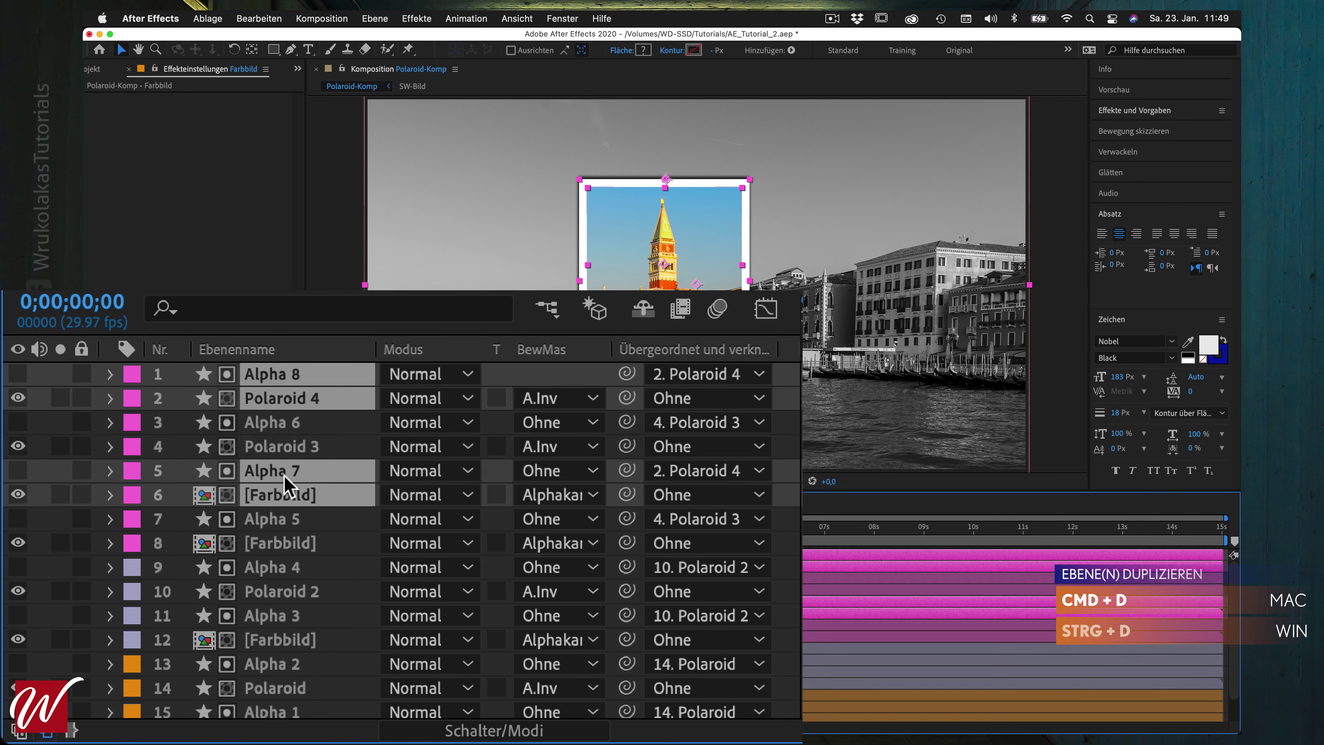
mouse_move(284, 471)
left_mouse_down()
mouse_move(288, 423)
mouse_move(296, 438)
left_mouse_up()
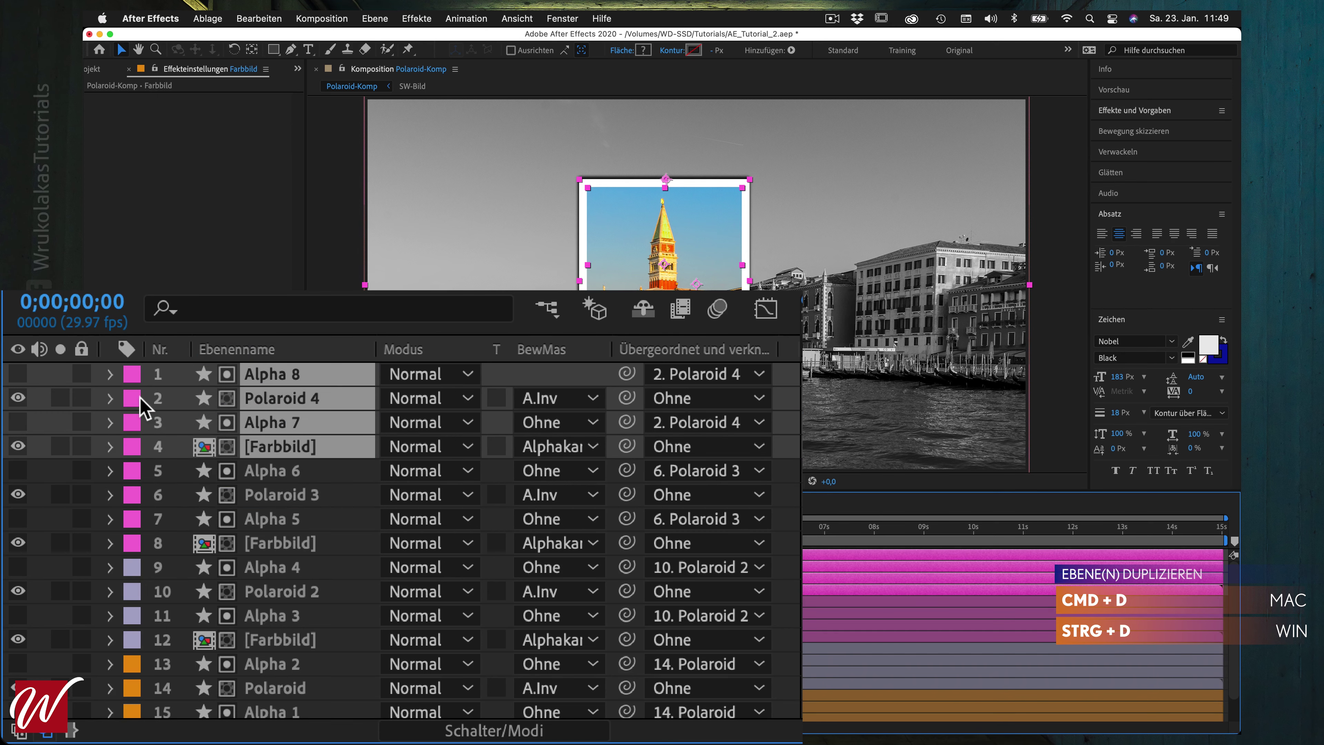
left_click(134, 420)
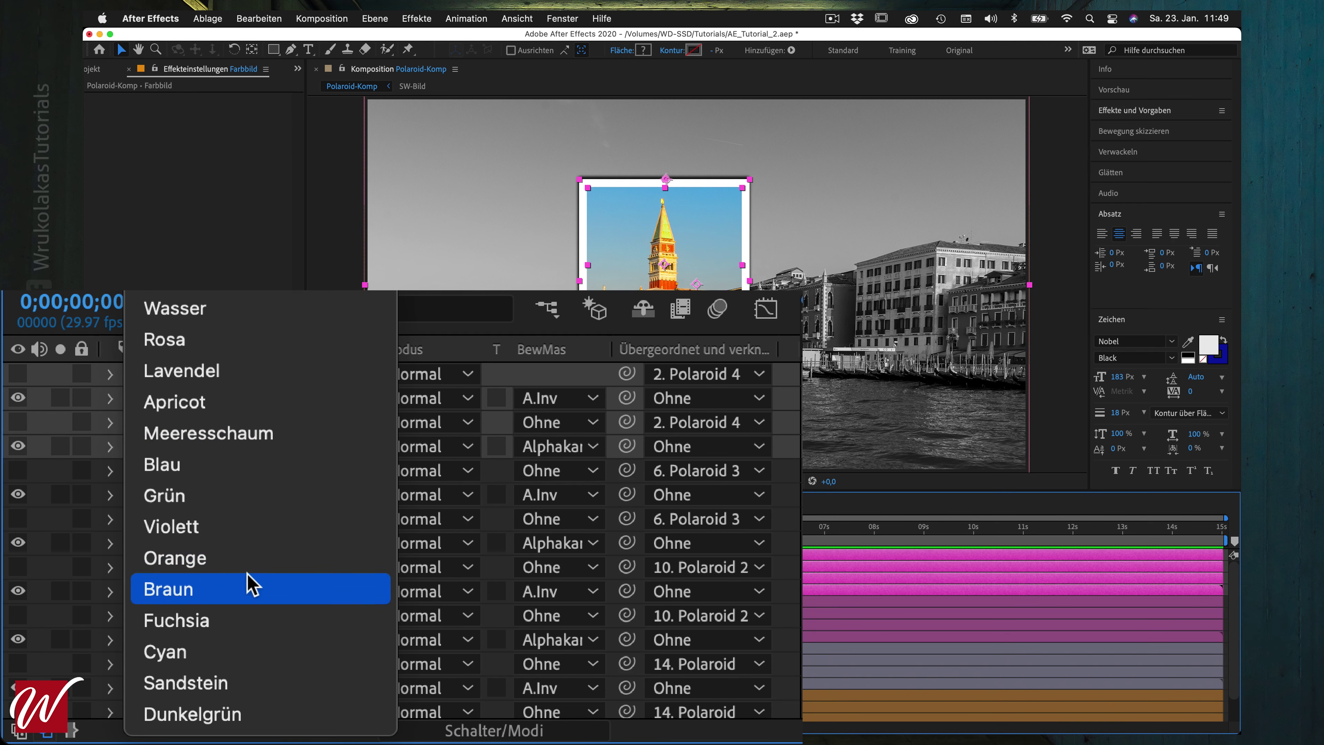
left_click(225, 702)
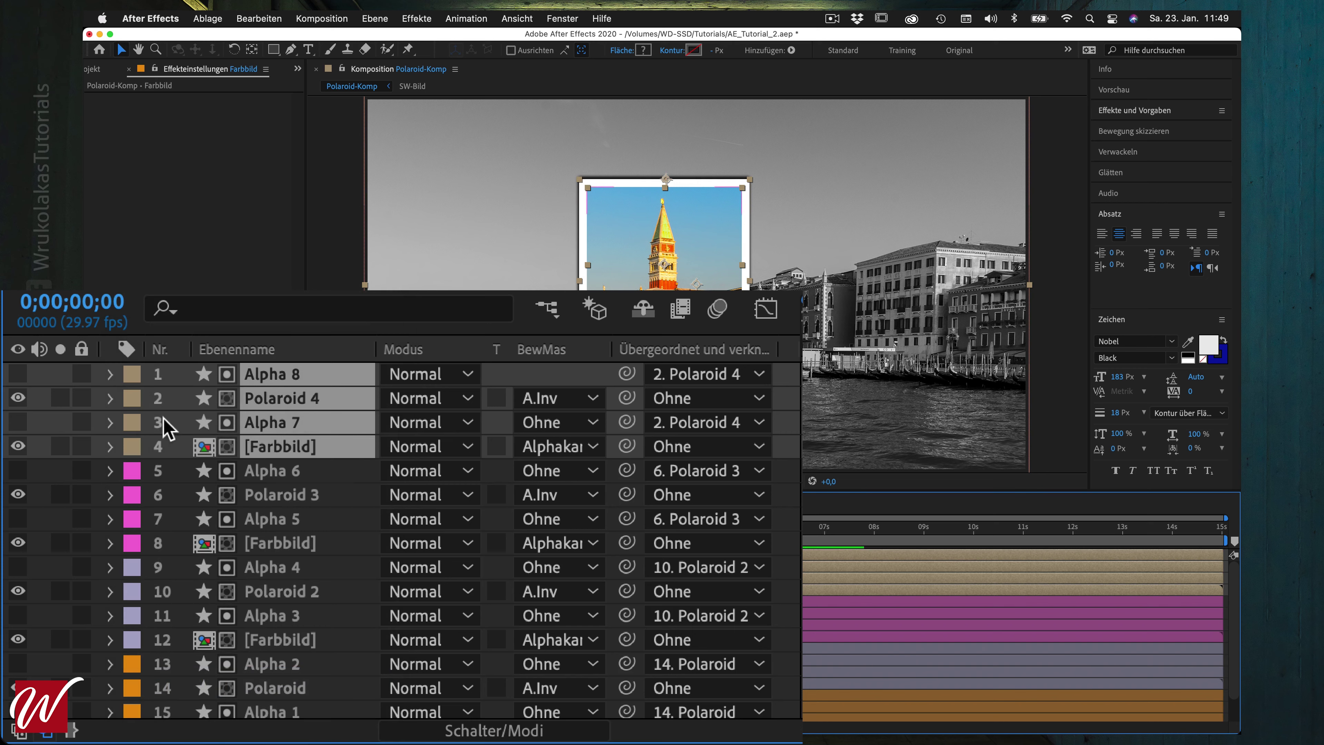
left_click(135, 401)
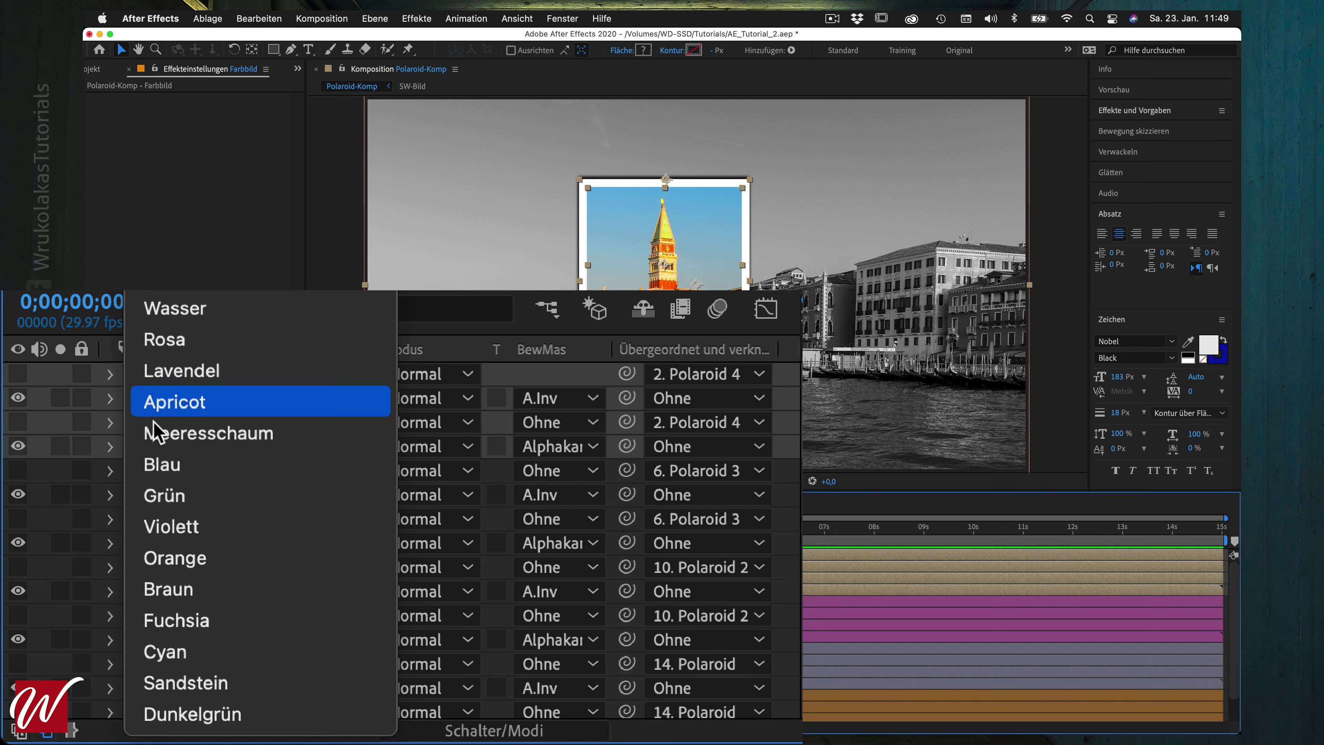
left_click(222, 713)
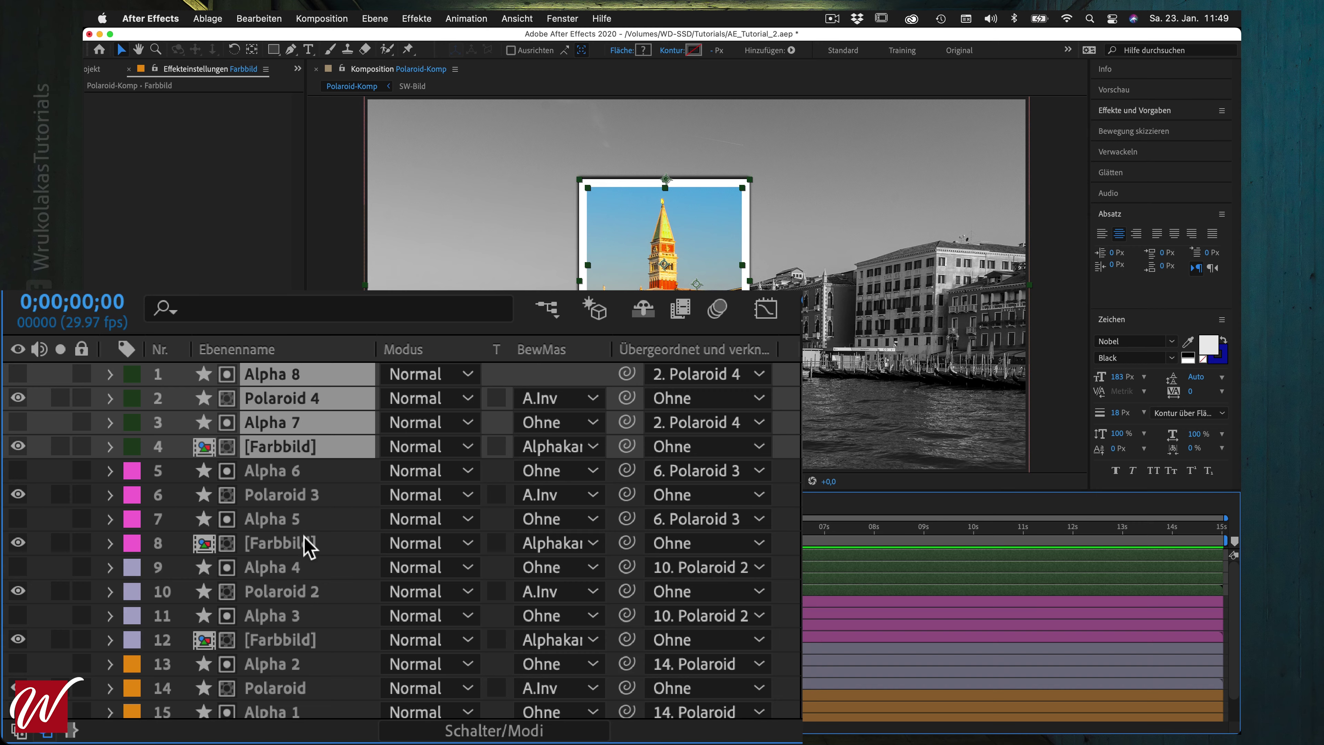
left_click(309, 545)
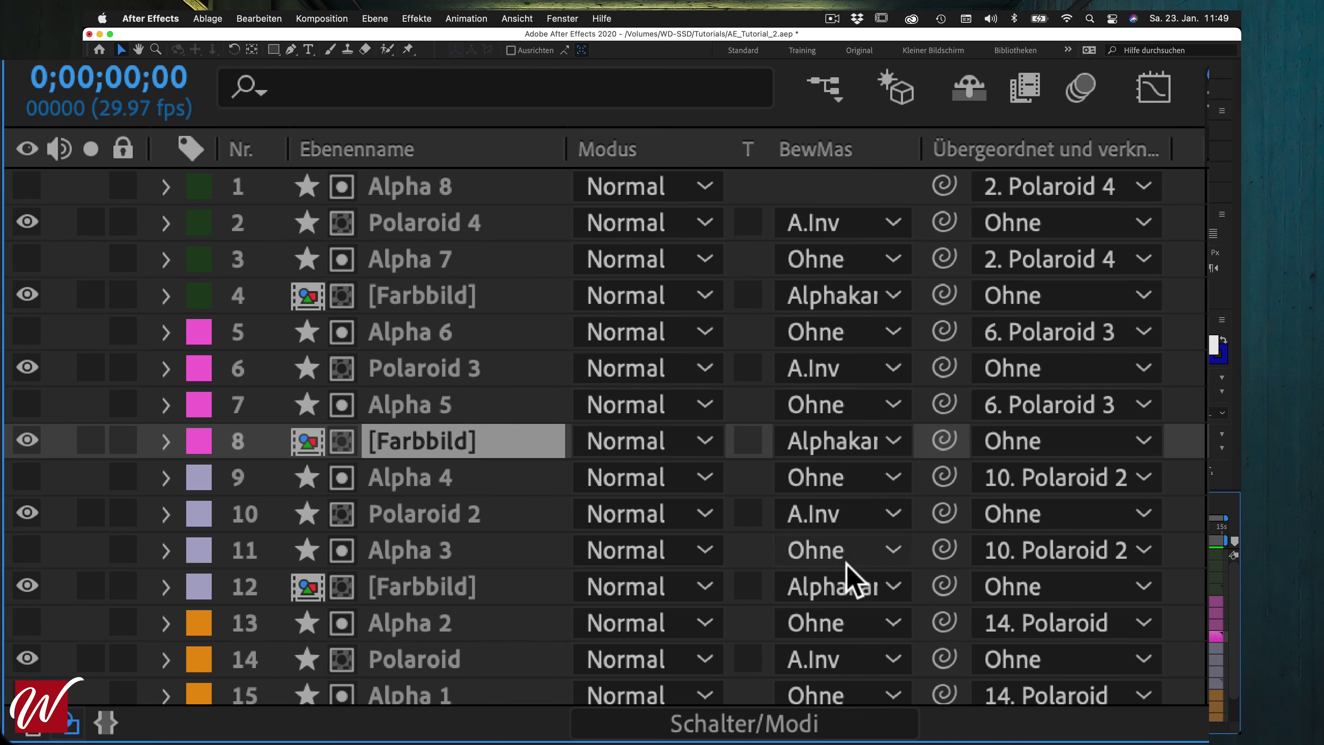
Show the switch columns and mark Alpha 2–7 and two Farbbild layers as shy
left_click(770, 725)
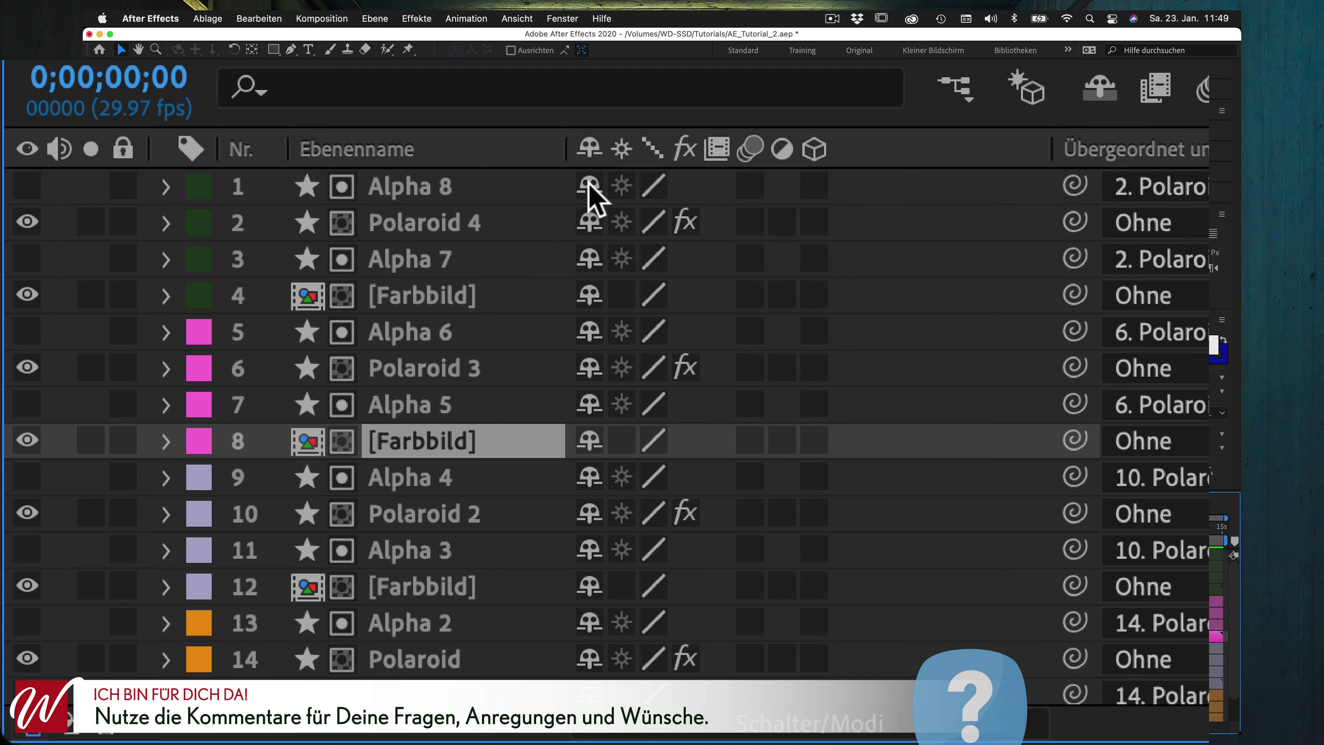
left_click(589, 259)
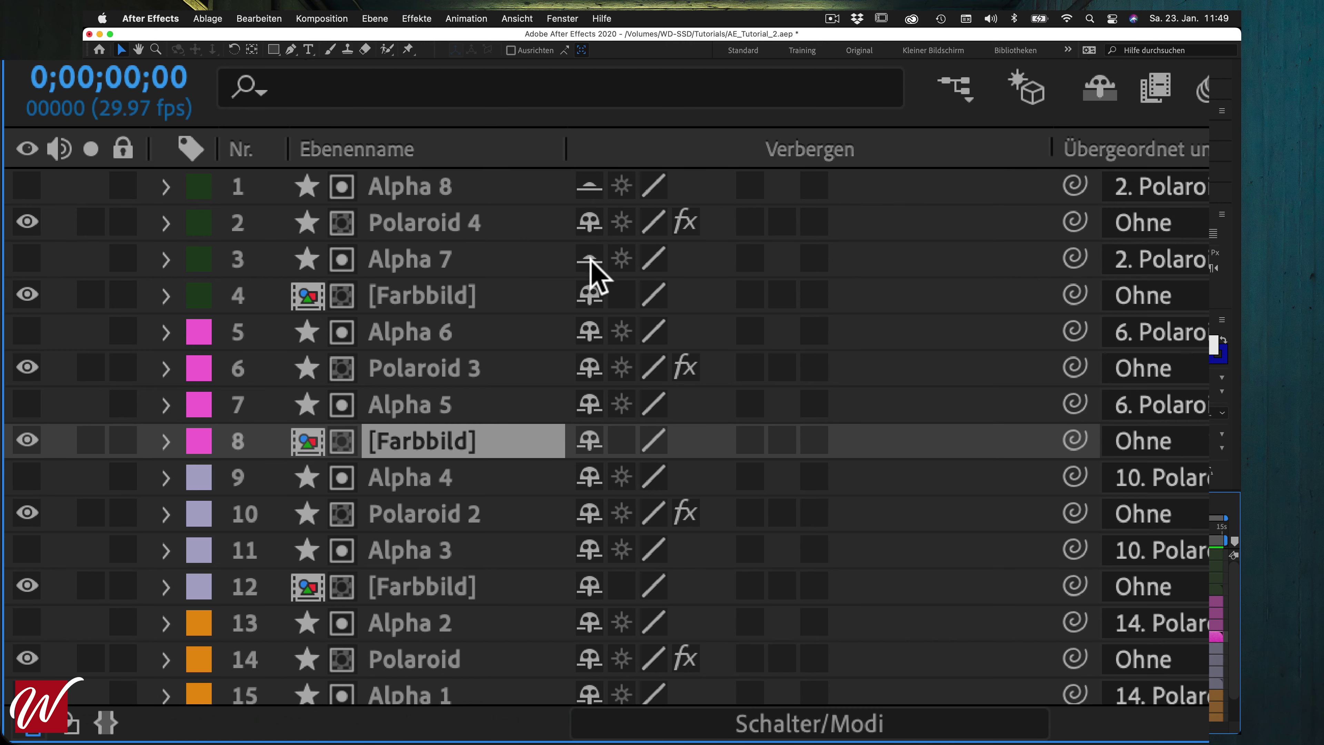
left_click(588, 296)
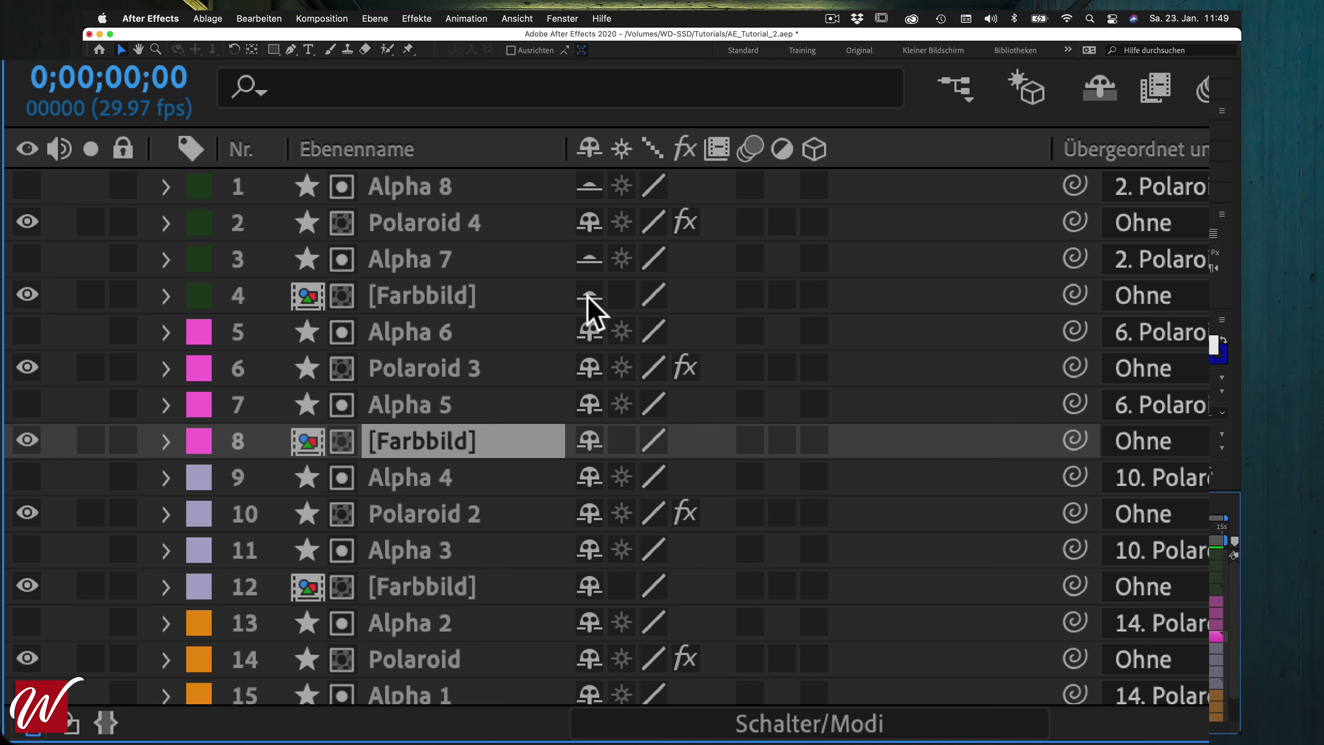
left_click(588, 331)
left_click(589, 404)
left_click(588, 441)
left_click(589, 477)
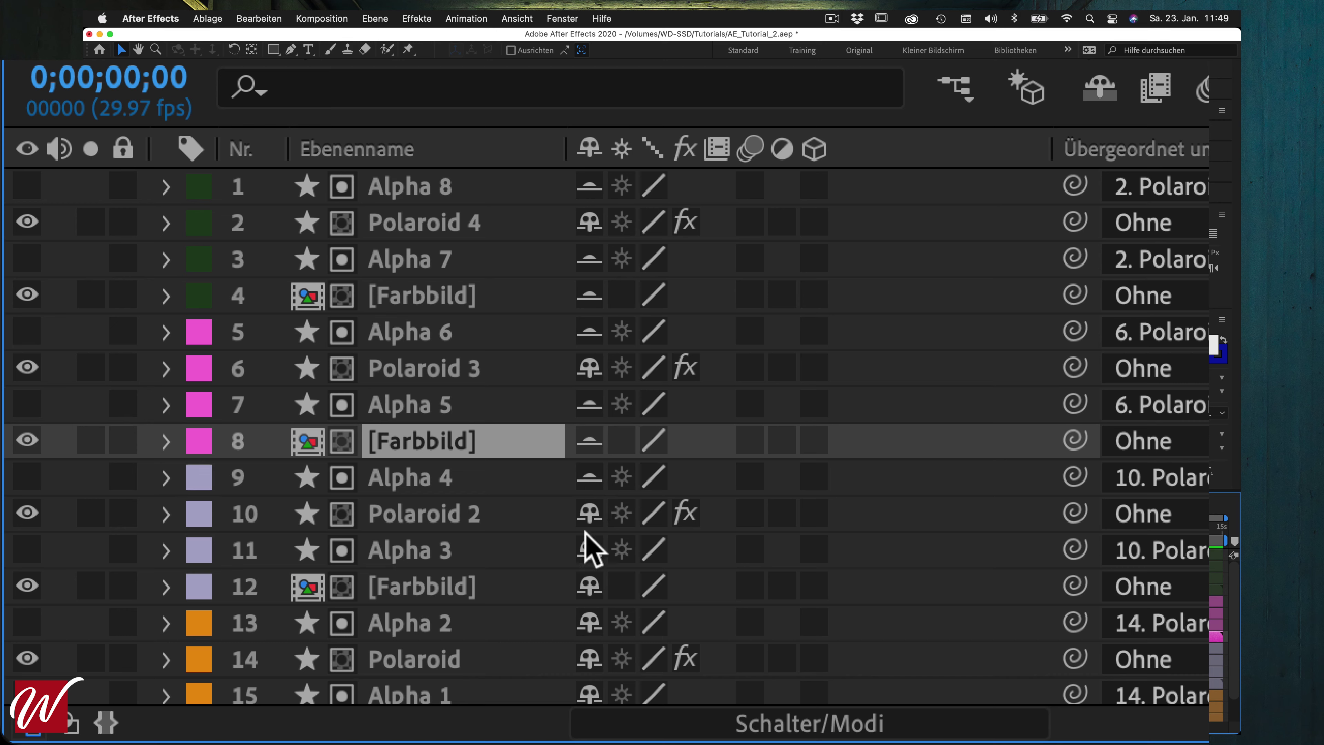
left_click(589, 550)
left_click(589, 623)
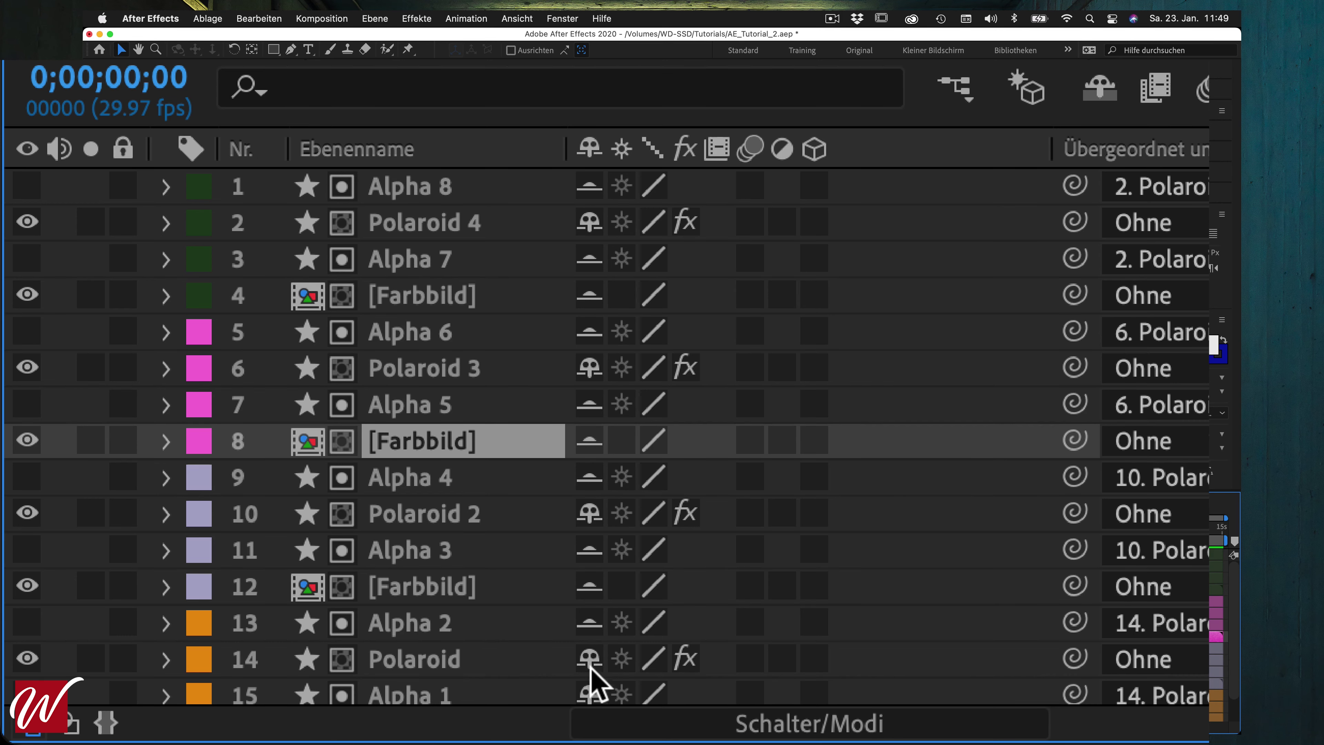
Mark Alpha 1 as shy and hide all shy layers from the timeline
scroll(600, 657, "down", 2)
left_click(590, 612)
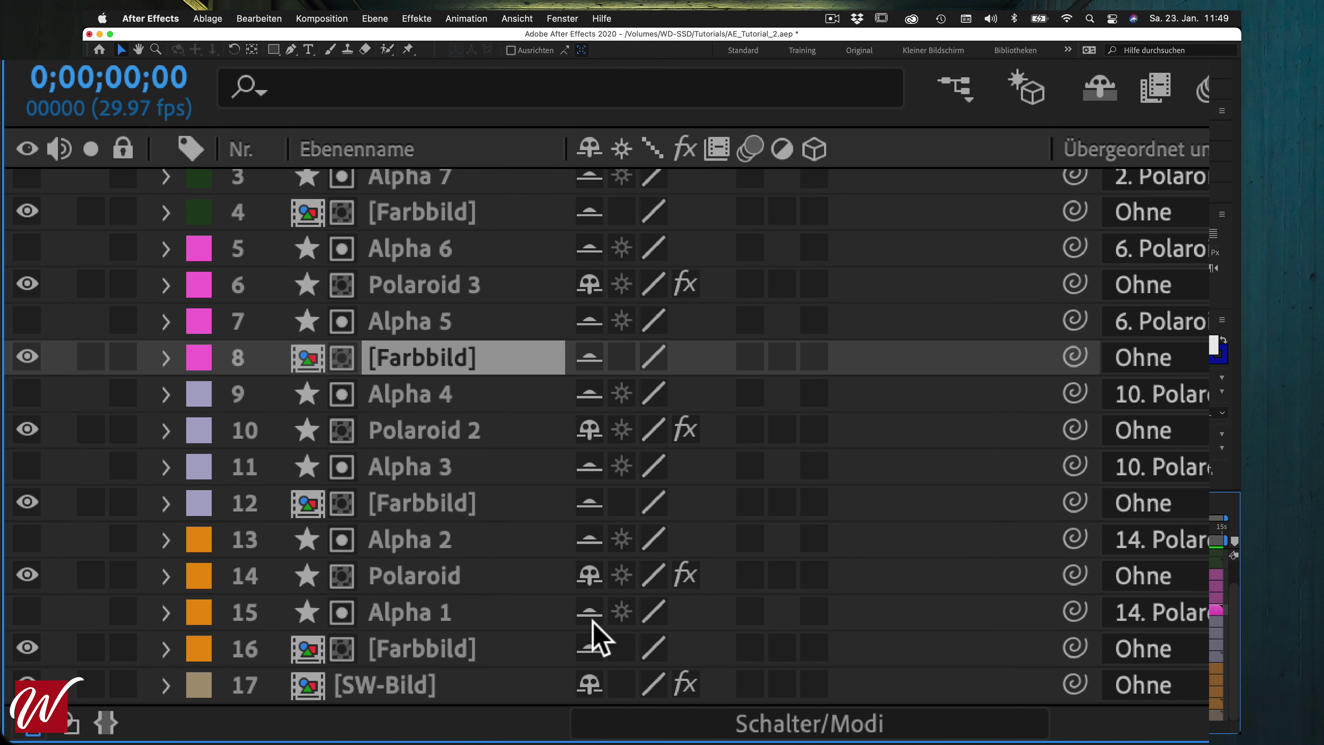
scroll(599, 634, "up", 2)
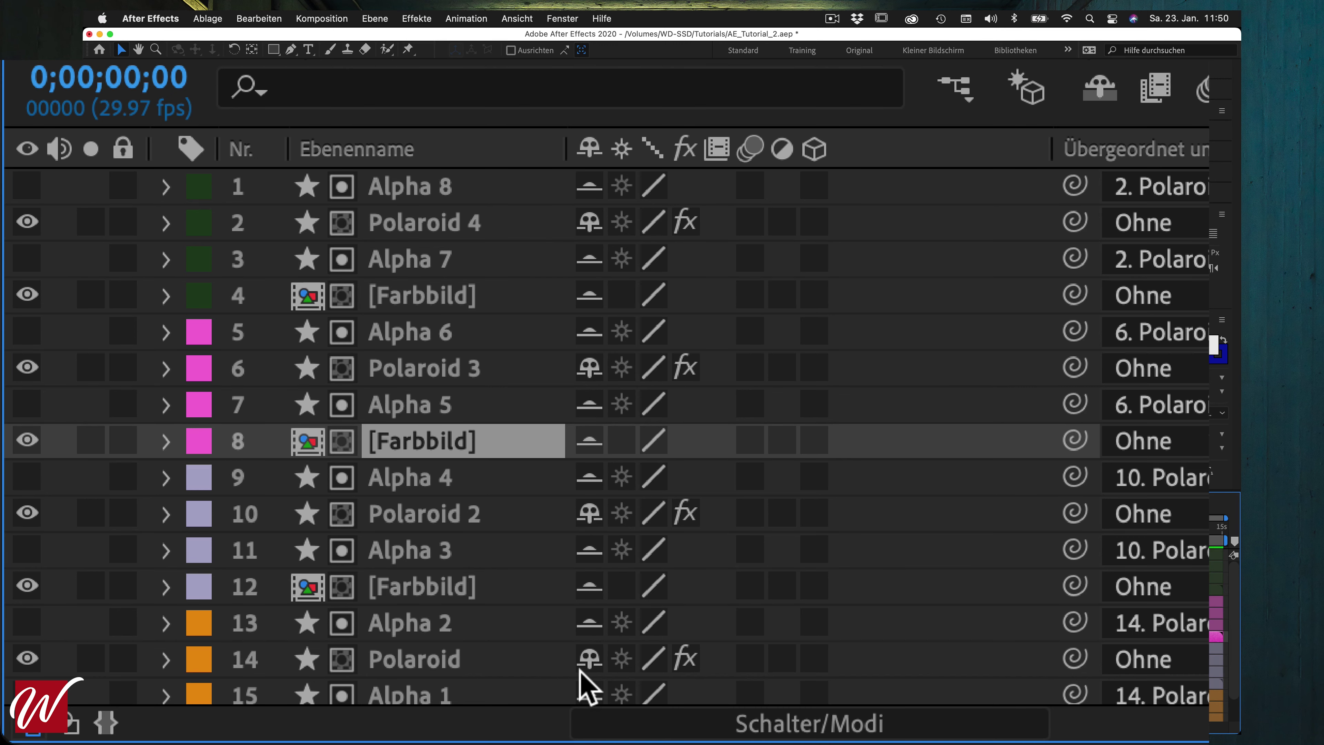
scroll(605, 511, "down", 3)
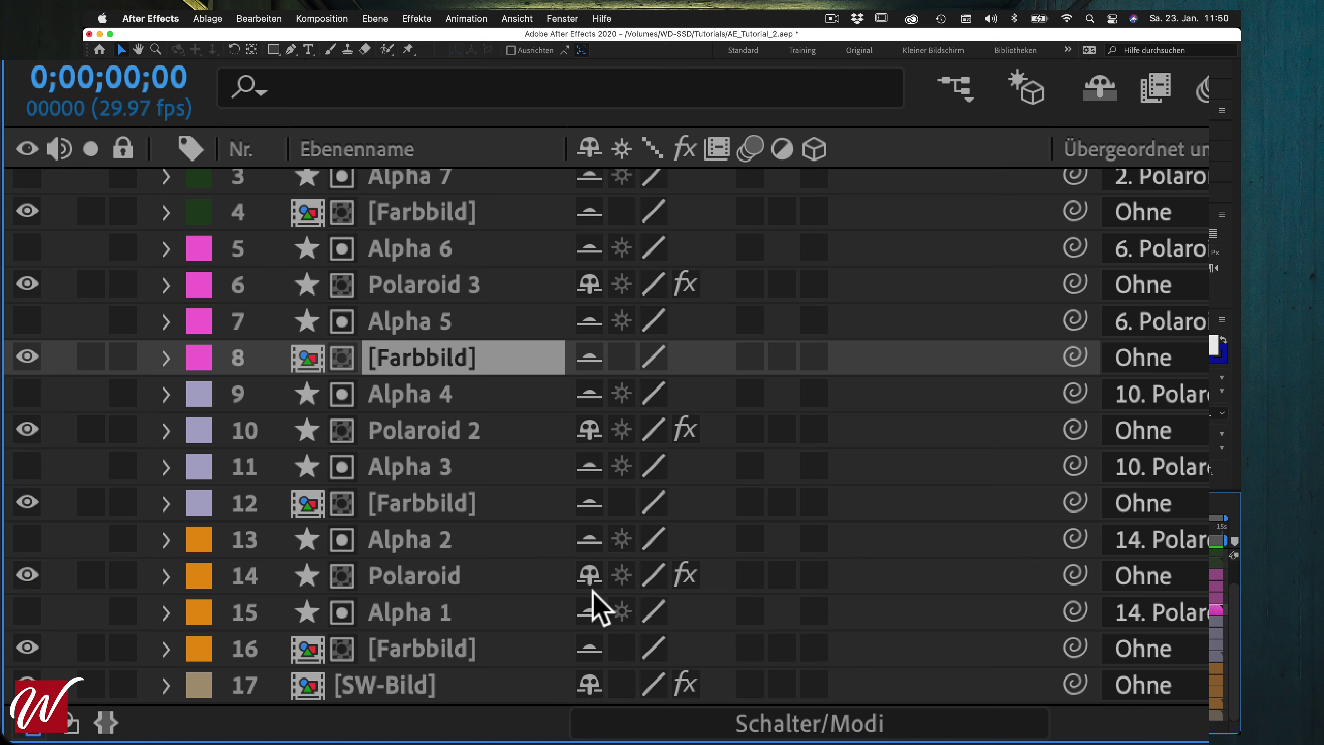
scroll(636, 574, "up", 3)
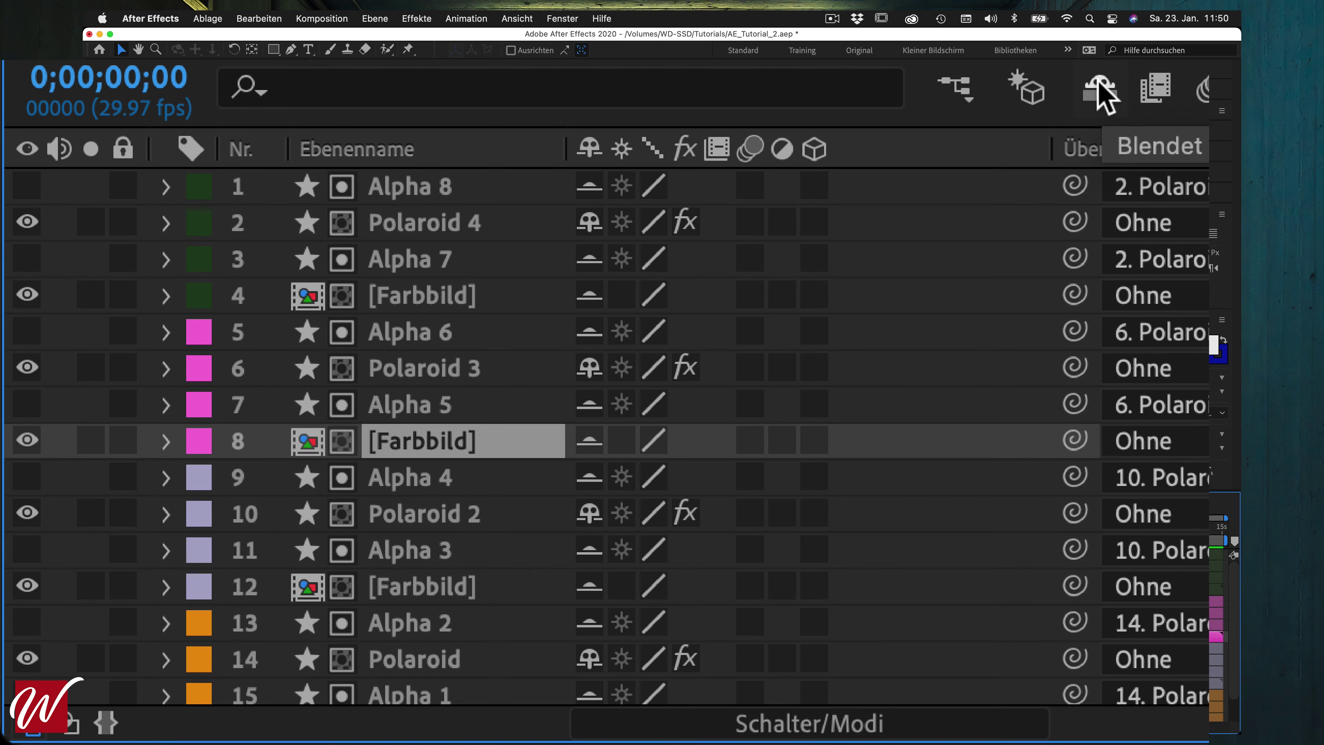
left_click(1100, 92)
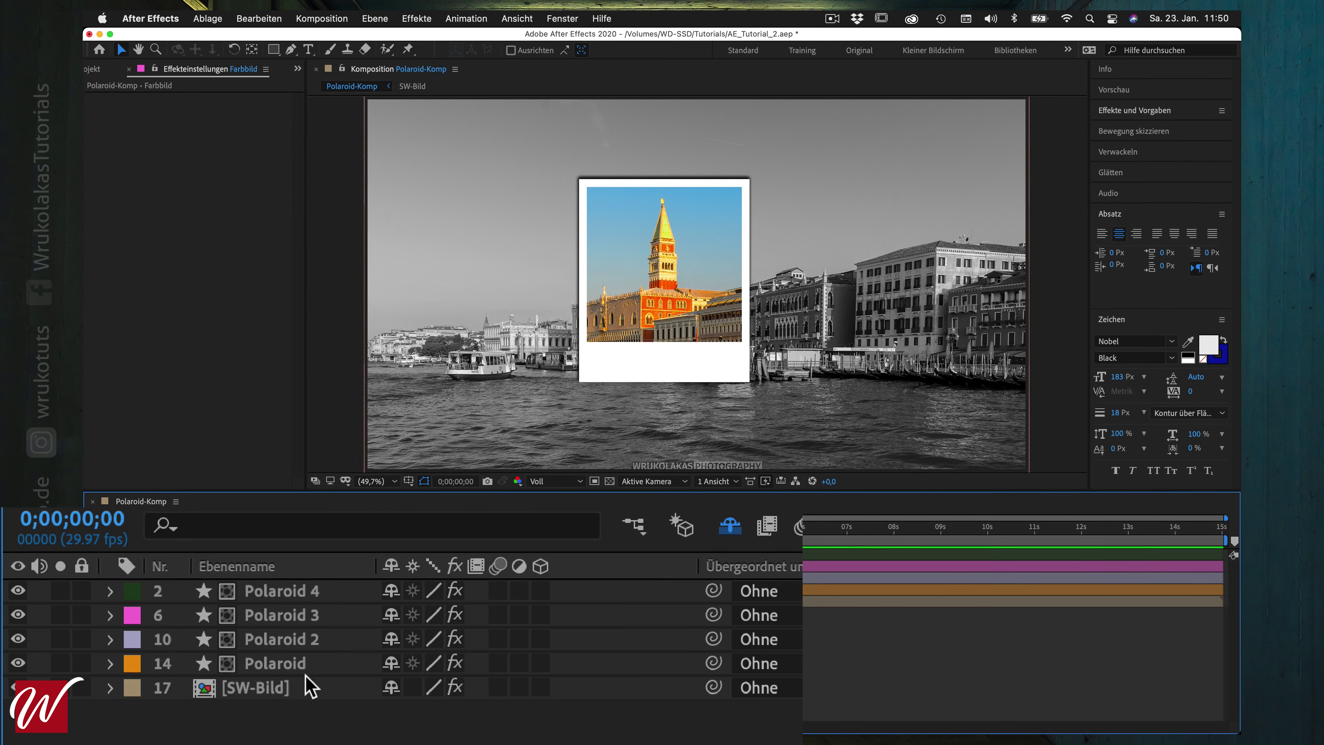
Move Polaroid to the upper right, Polaroid 2 to the upper left, and preview at Viertel resolution
left_click(310, 665)
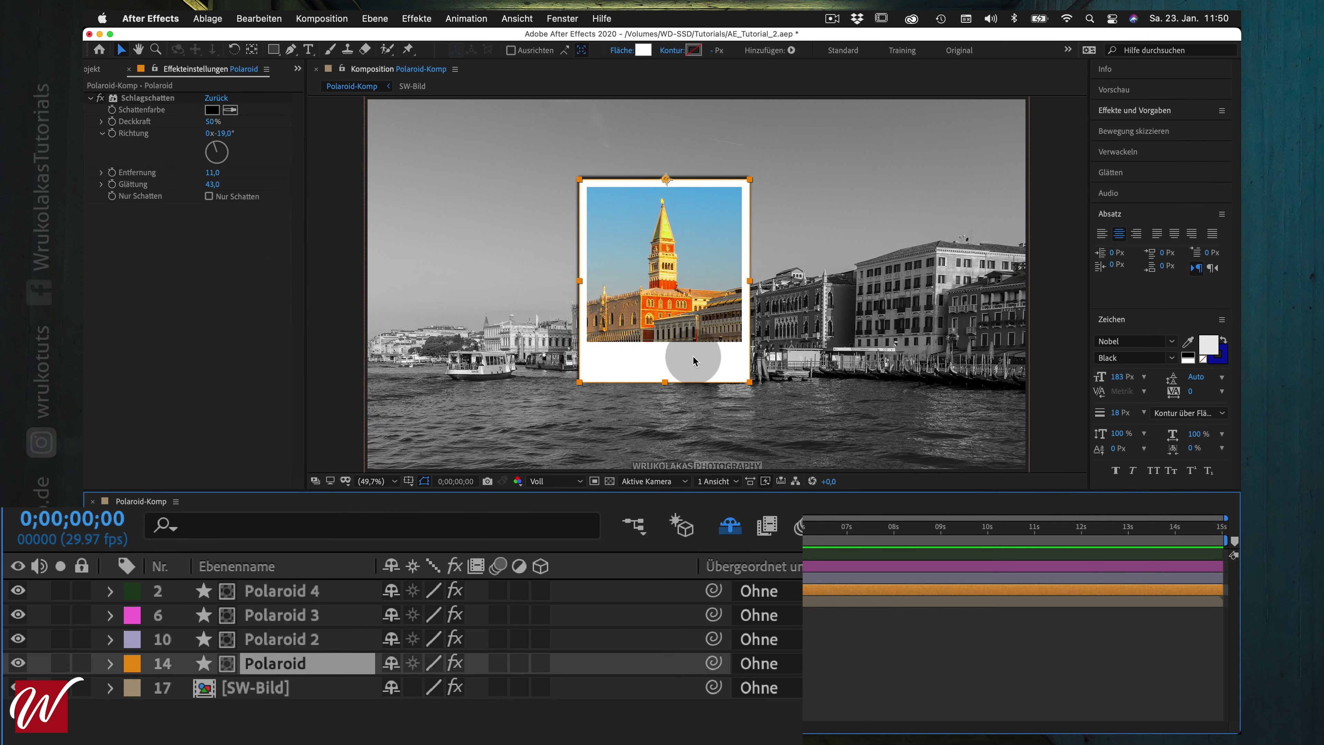
left_click_drag(680, 360, 887, 327)
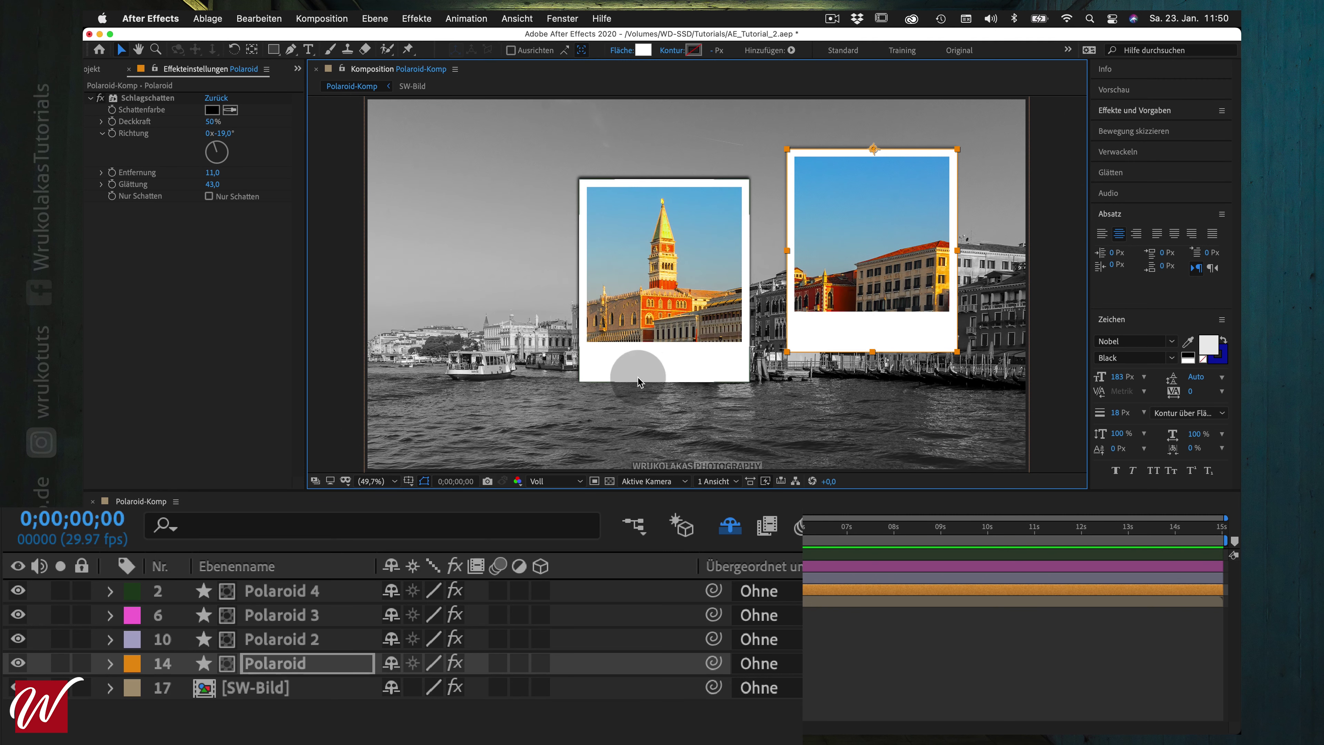
left_click(321, 639)
left_click_drag(644, 361, 467, 316)
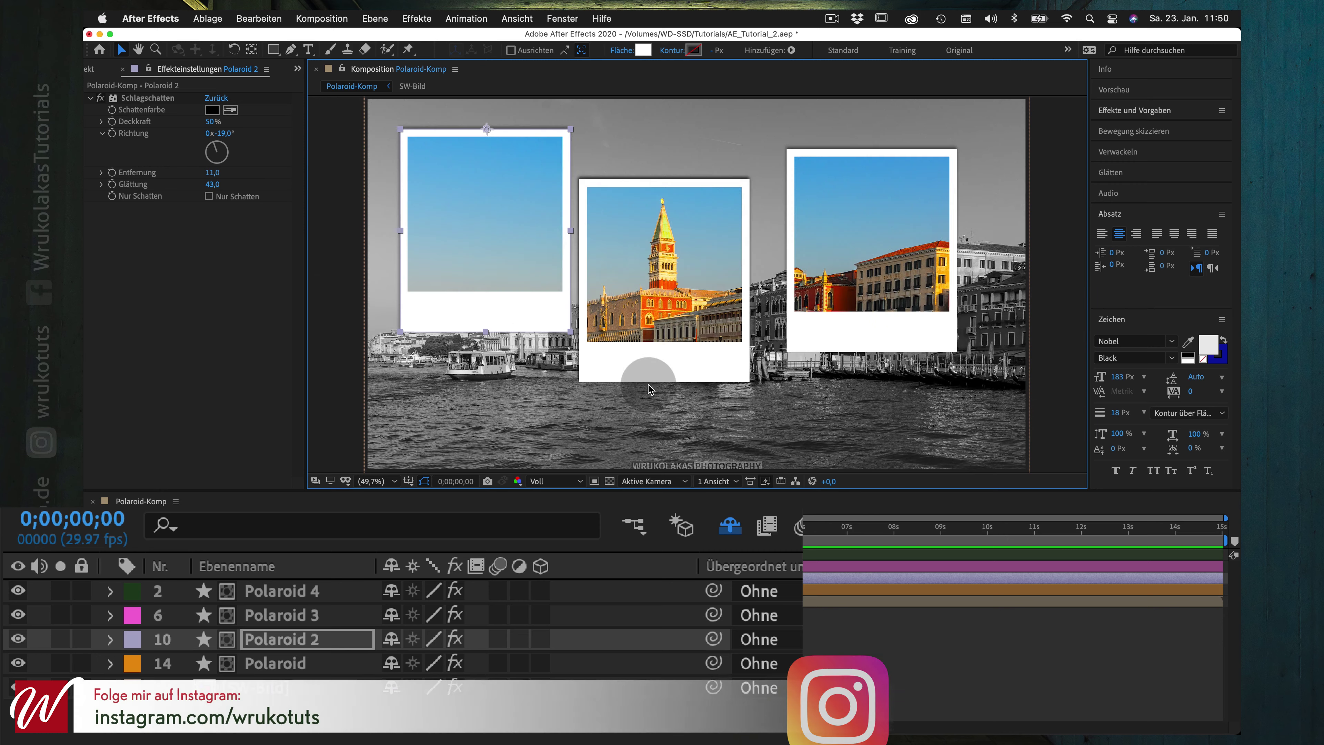
left_click(580, 481)
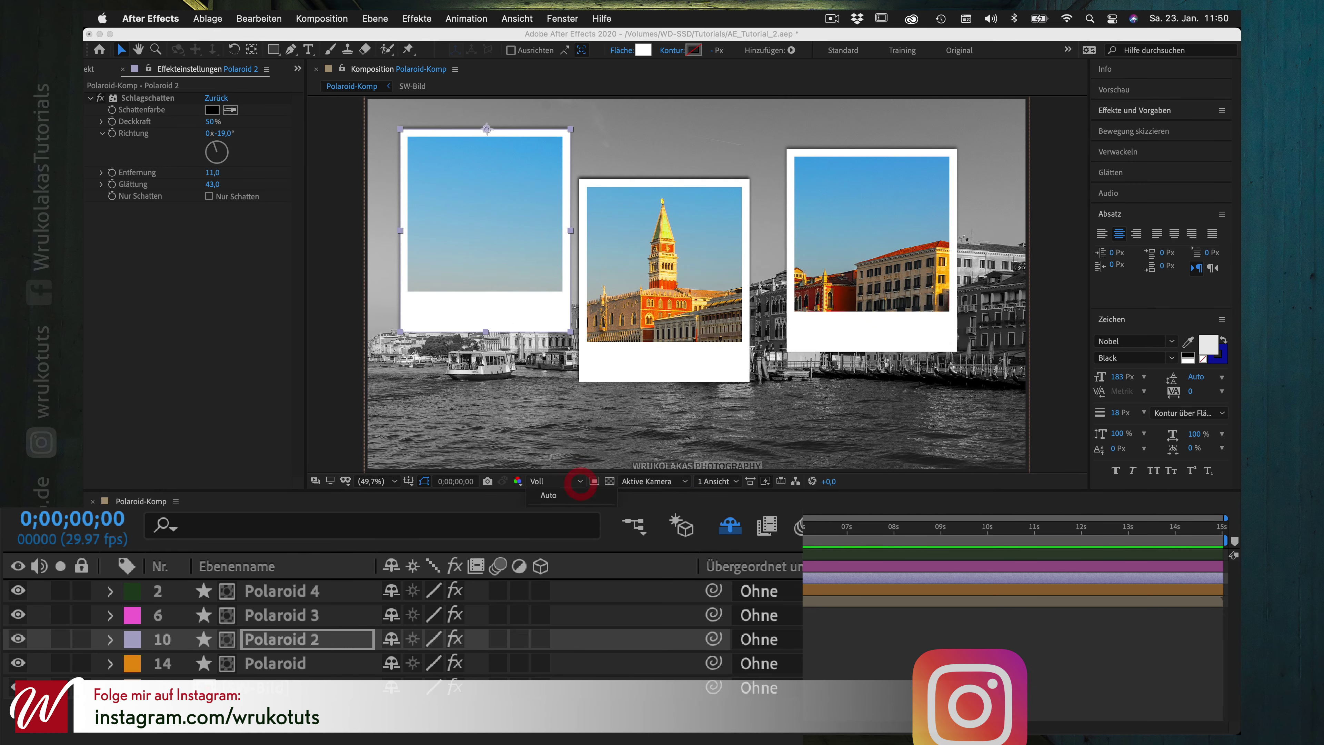
left_click(553, 537)
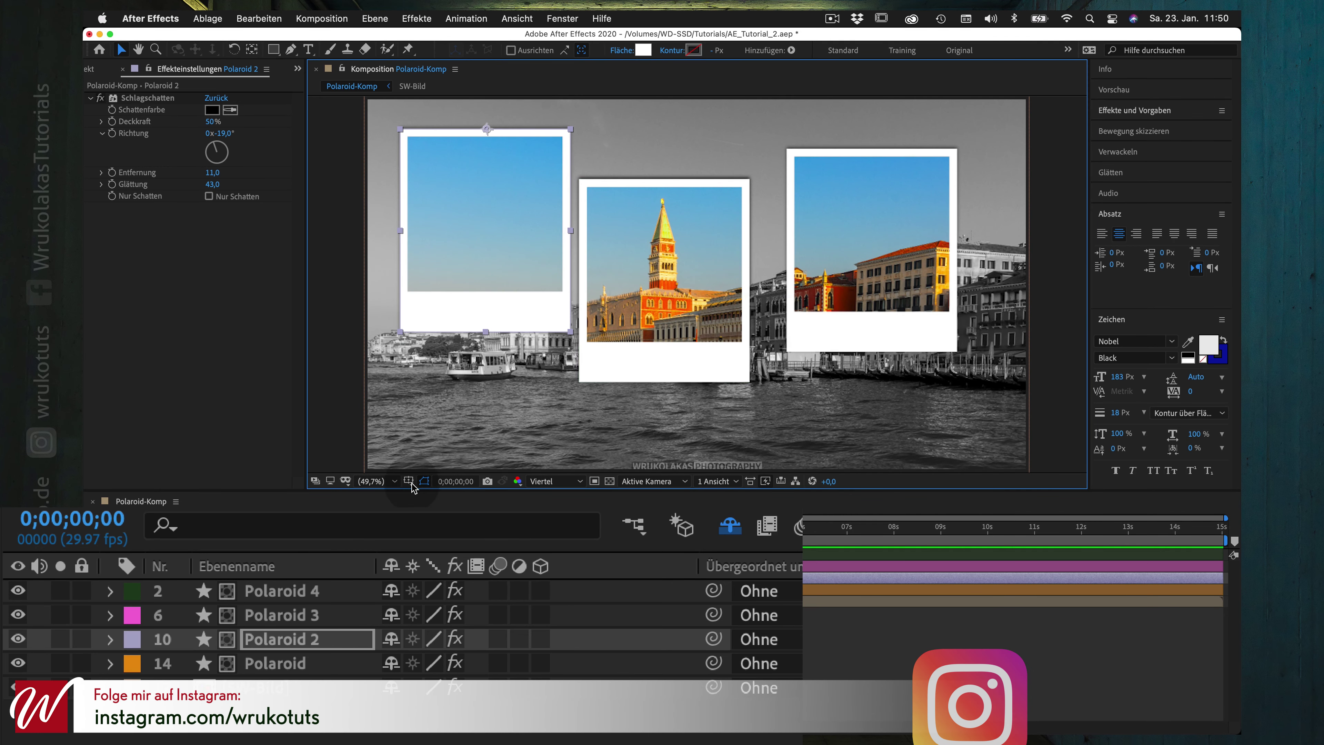
Place Polaroid 3 lower left, Polaroid 4 lower right, and move the Polaroid card to the centre
left_click(344, 616)
left_click_drag(709, 368, 502, 436)
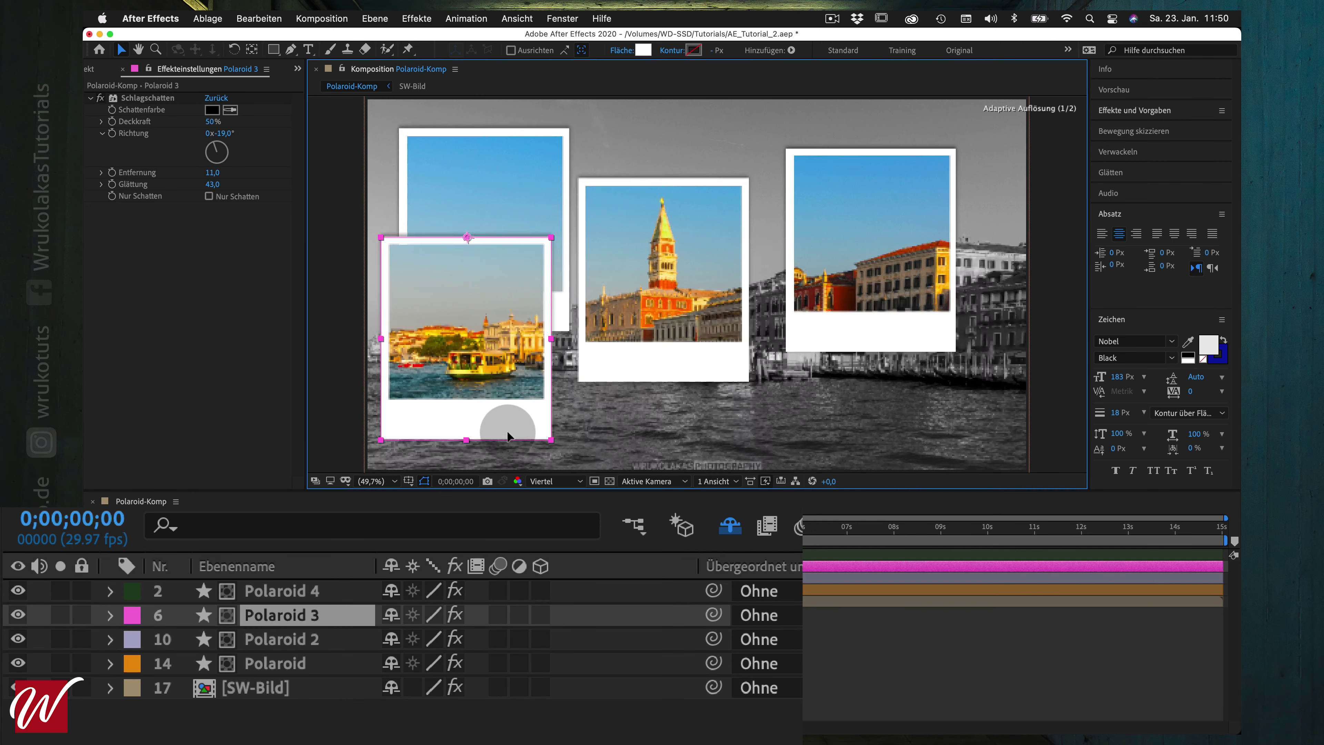
left_click(307, 591)
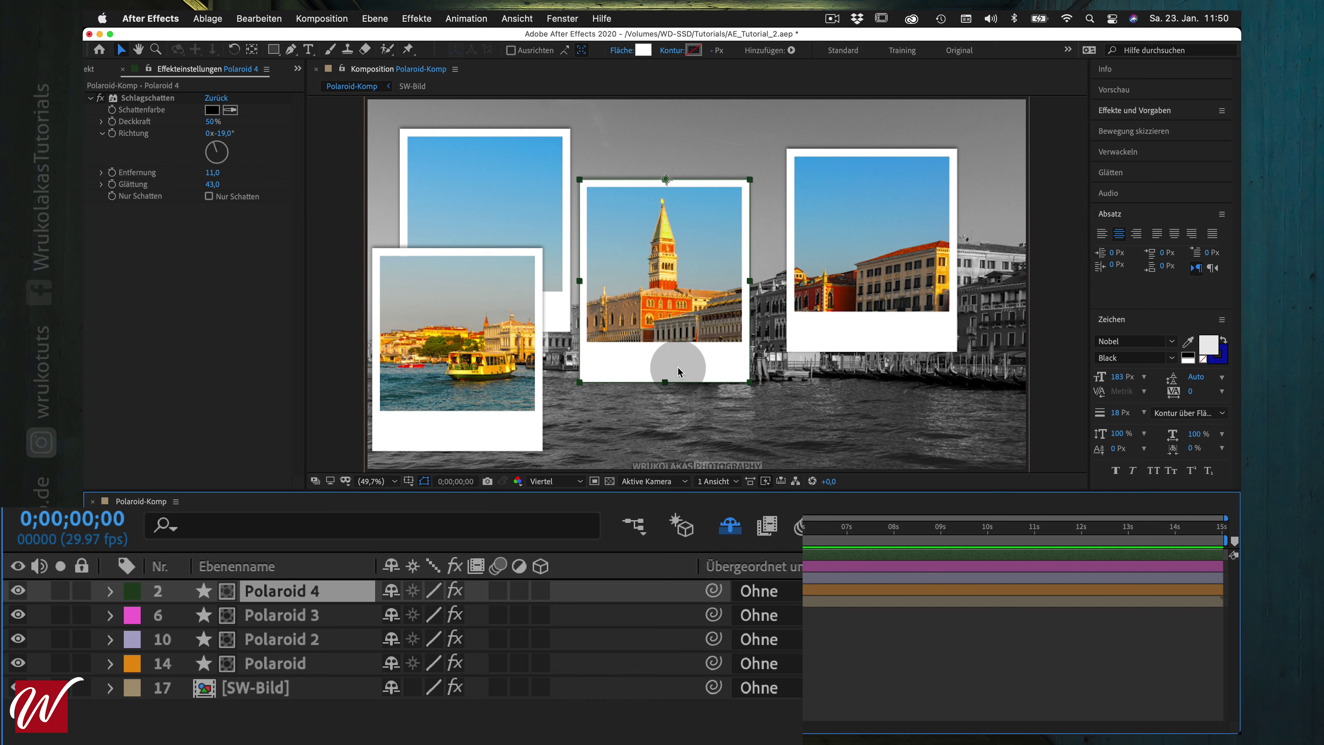
left_click_drag(717, 396, 965, 431)
left_click(271, 664)
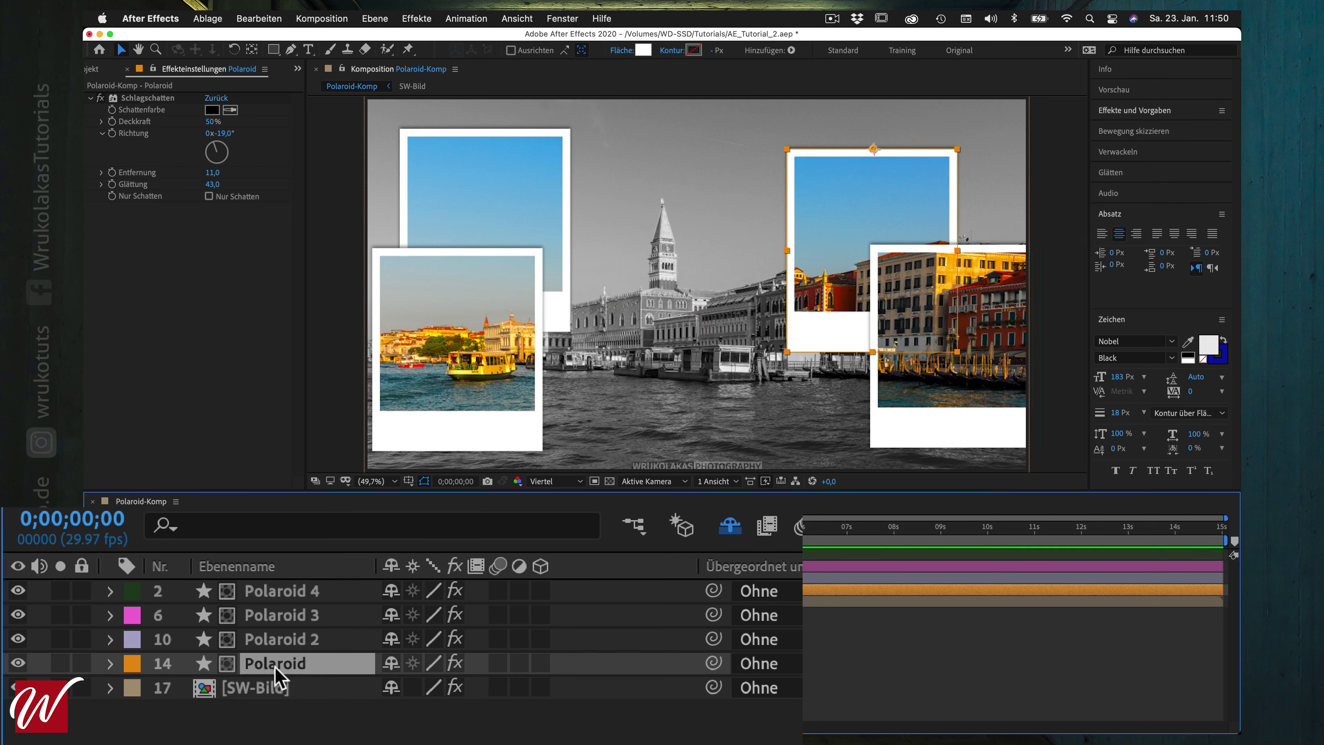
mouse_move(808, 332)
left_mouse_down()
mouse_move(623, 333)
mouse_move(600, 353)
left_mouse_up()
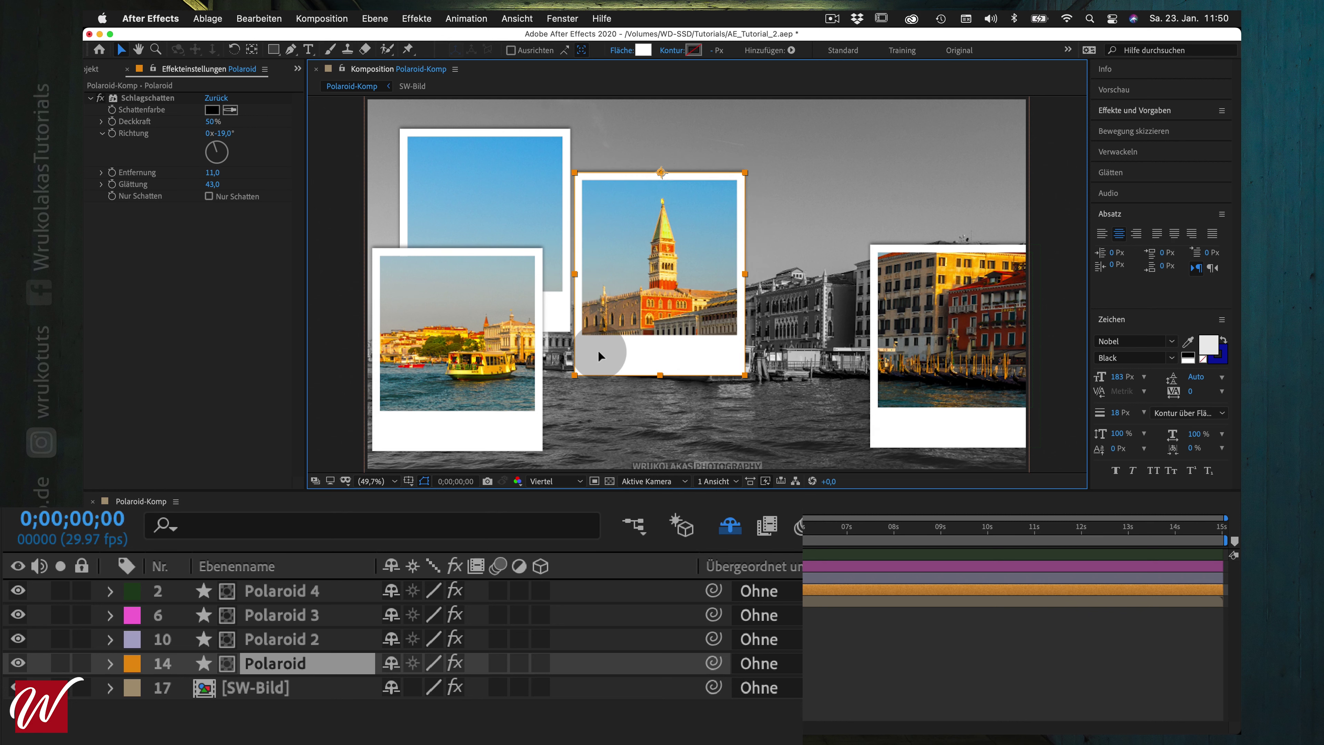
key("Return")
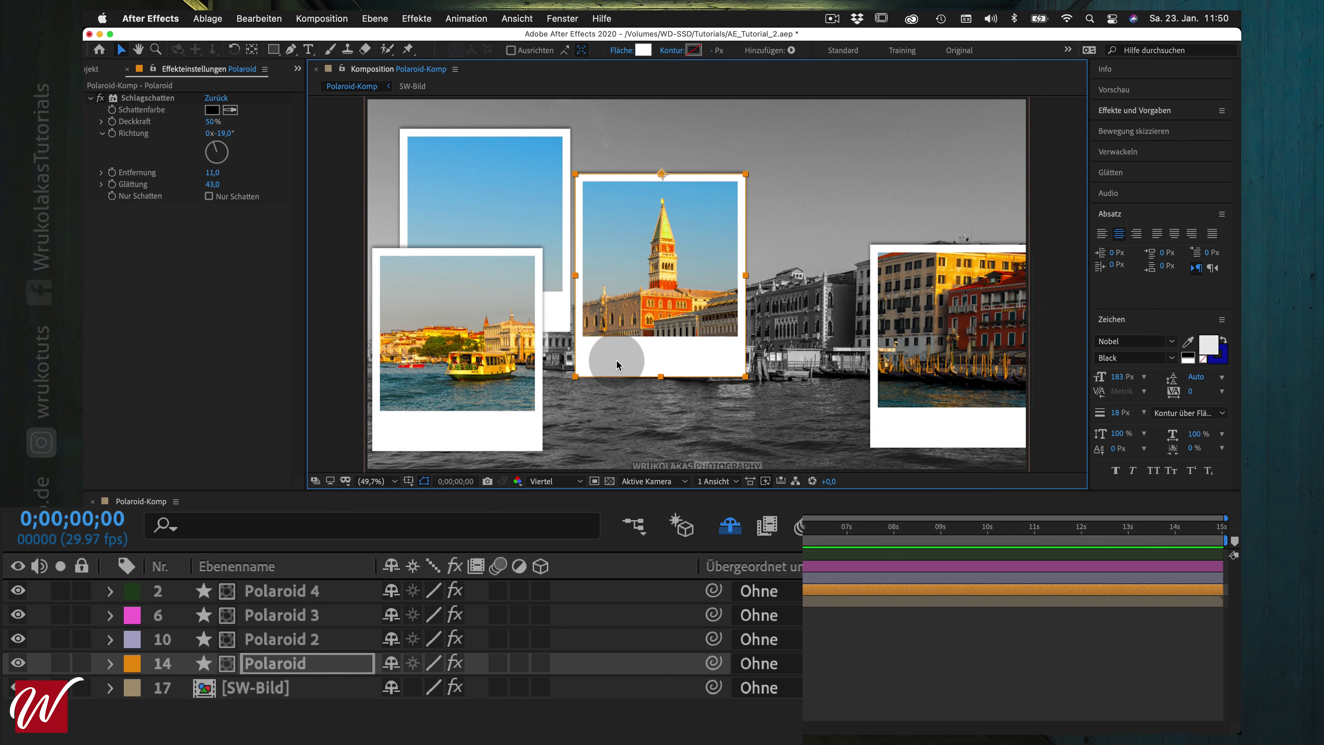
left_click(676, 258)
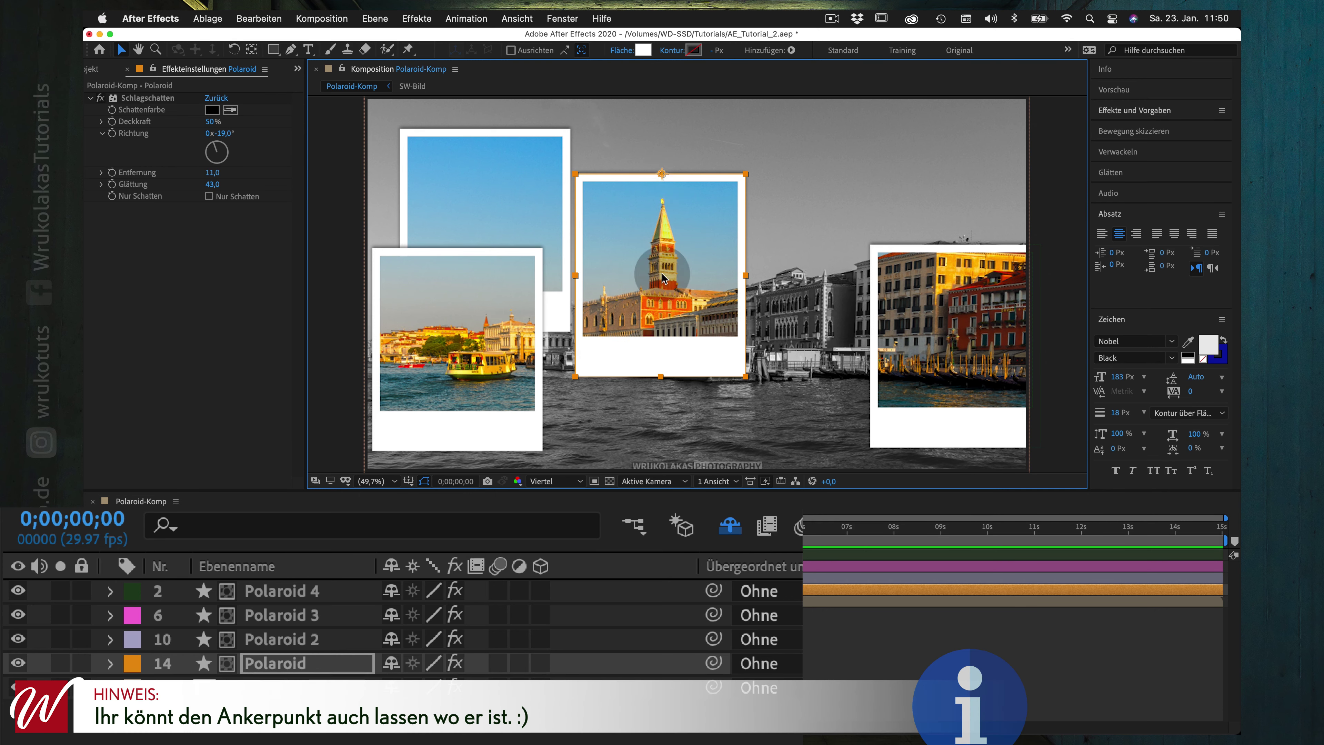
left_click(376, 19)
Centre the Polaroid card in view, tilt it to -9°, and nudge it slightly right
mouse_move(394, 191)
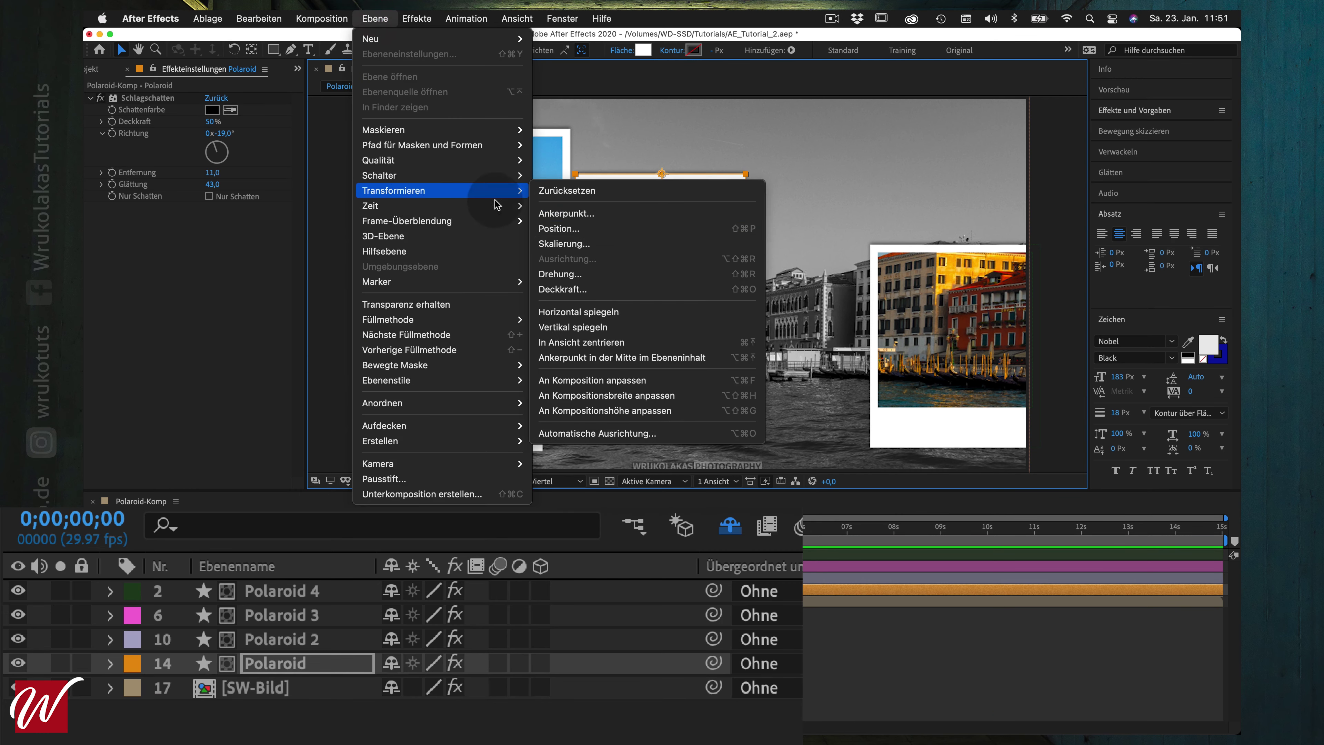
left_click(620, 343)
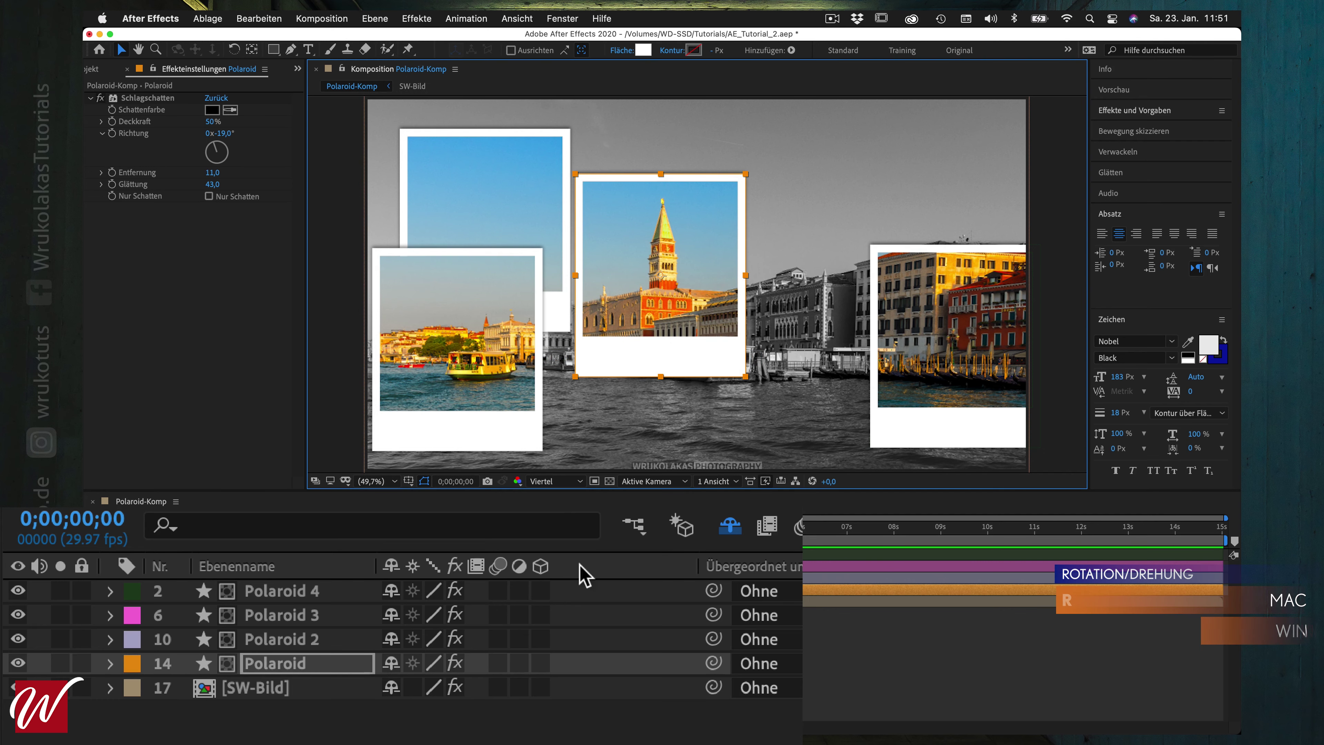
key("r")
left_click_drag(420, 701, 405, 694)
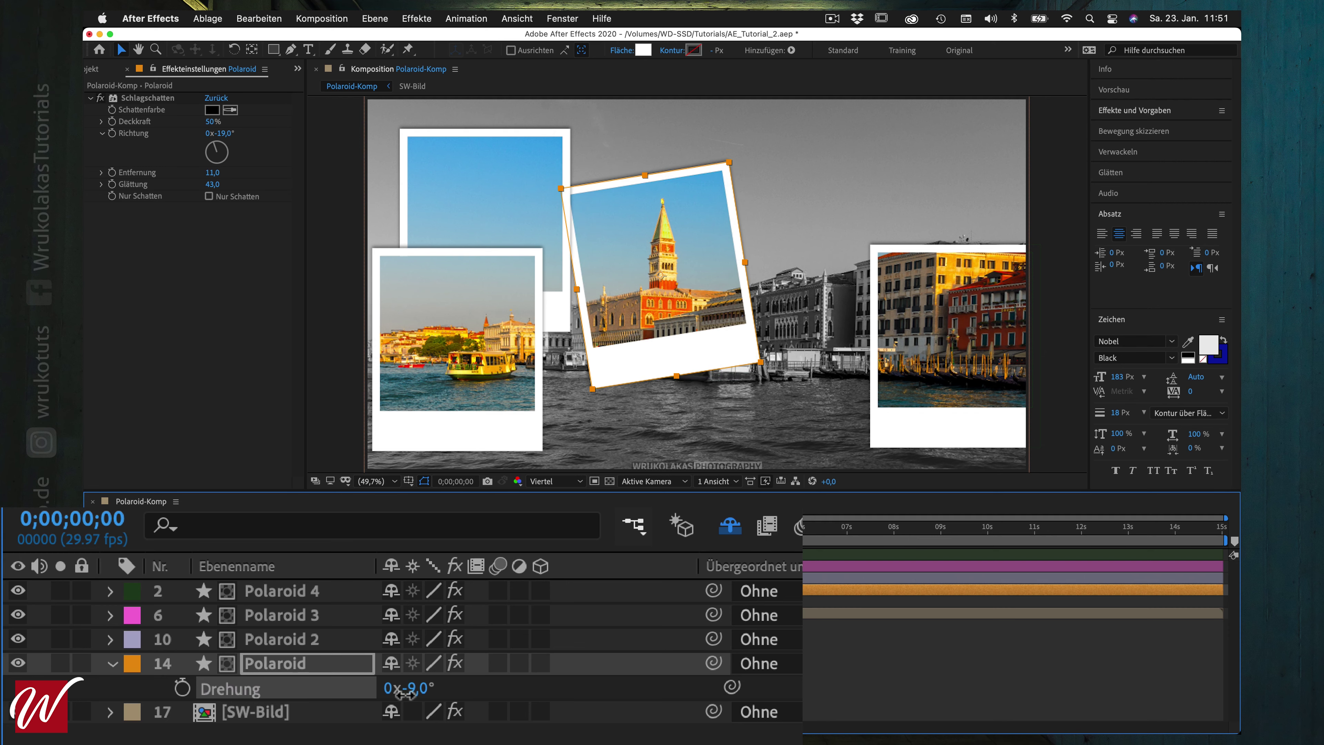
left_click(655, 368)
left_click_drag(656, 368, 667, 369)
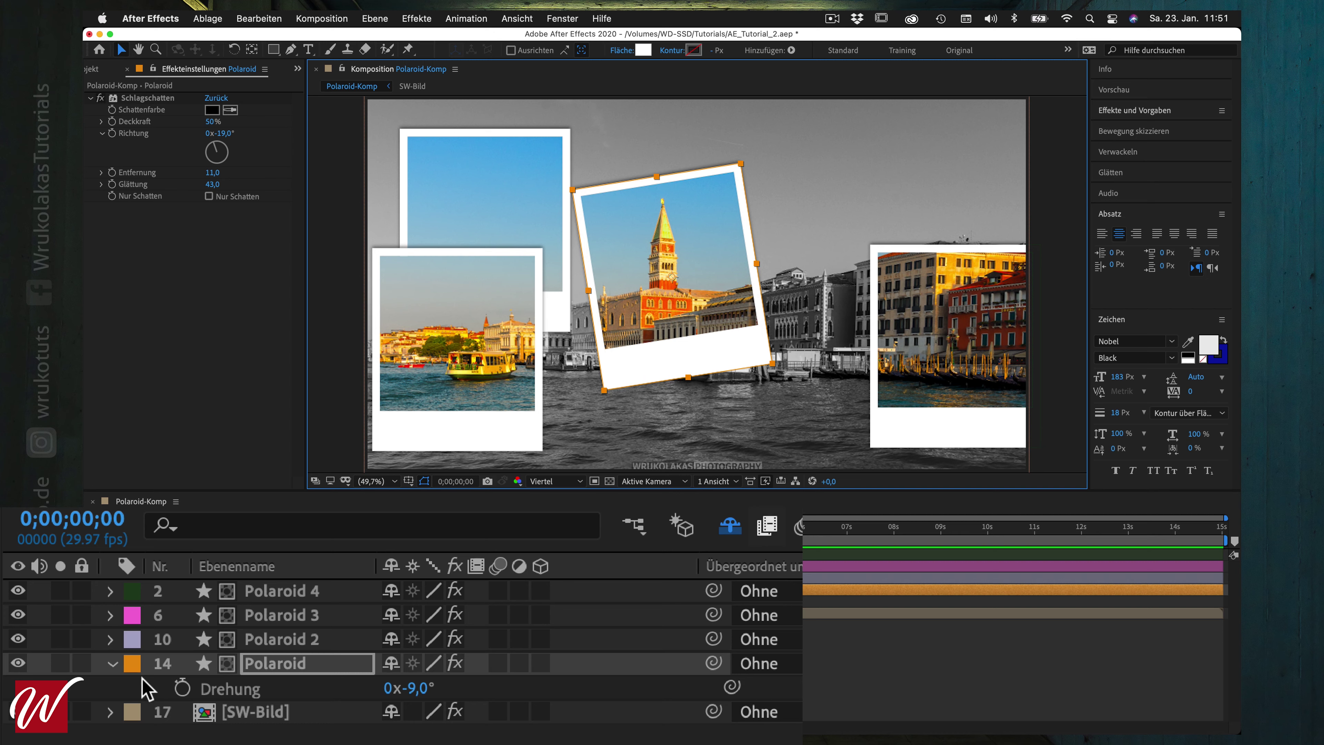
left_click(113, 665)
Move Polaroid 2 right of centre tilted 6°, and shift Polaroid 3 about 106 px right
left_click(268, 640)
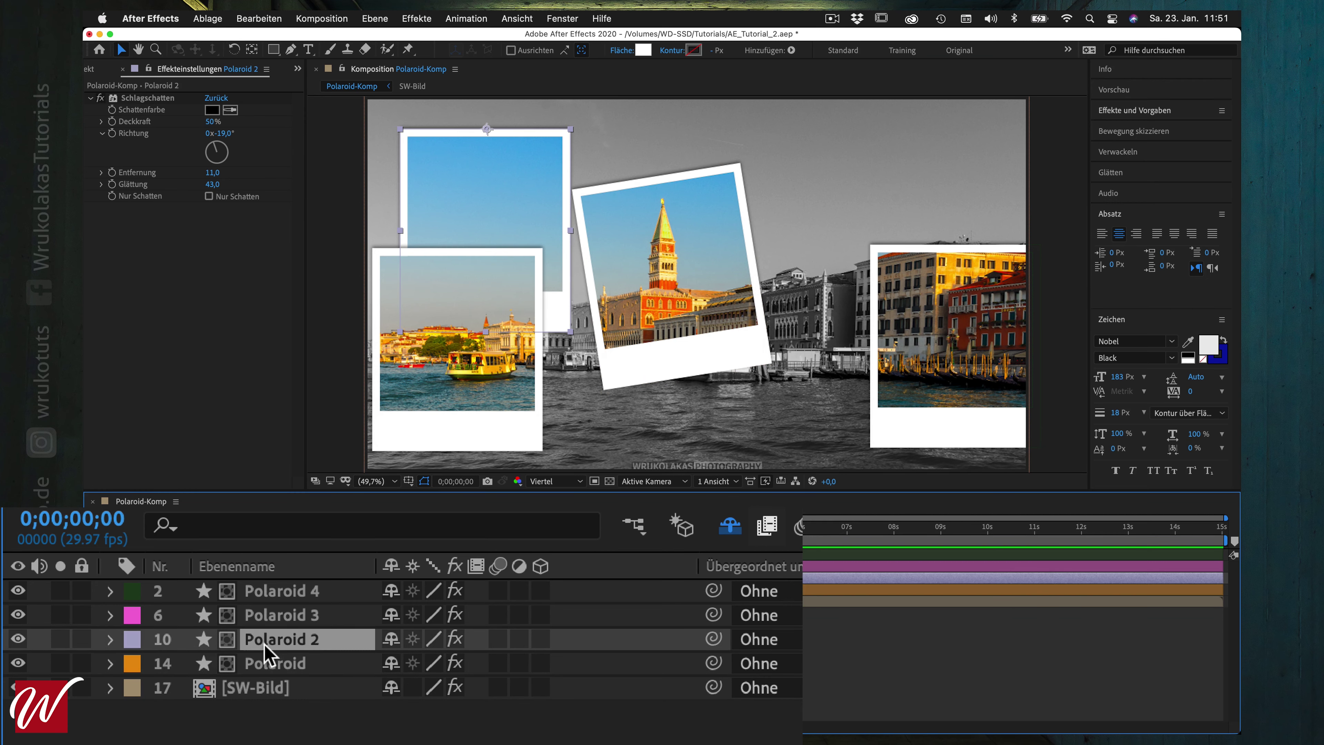
left_click_drag(540, 163, 880, 256)
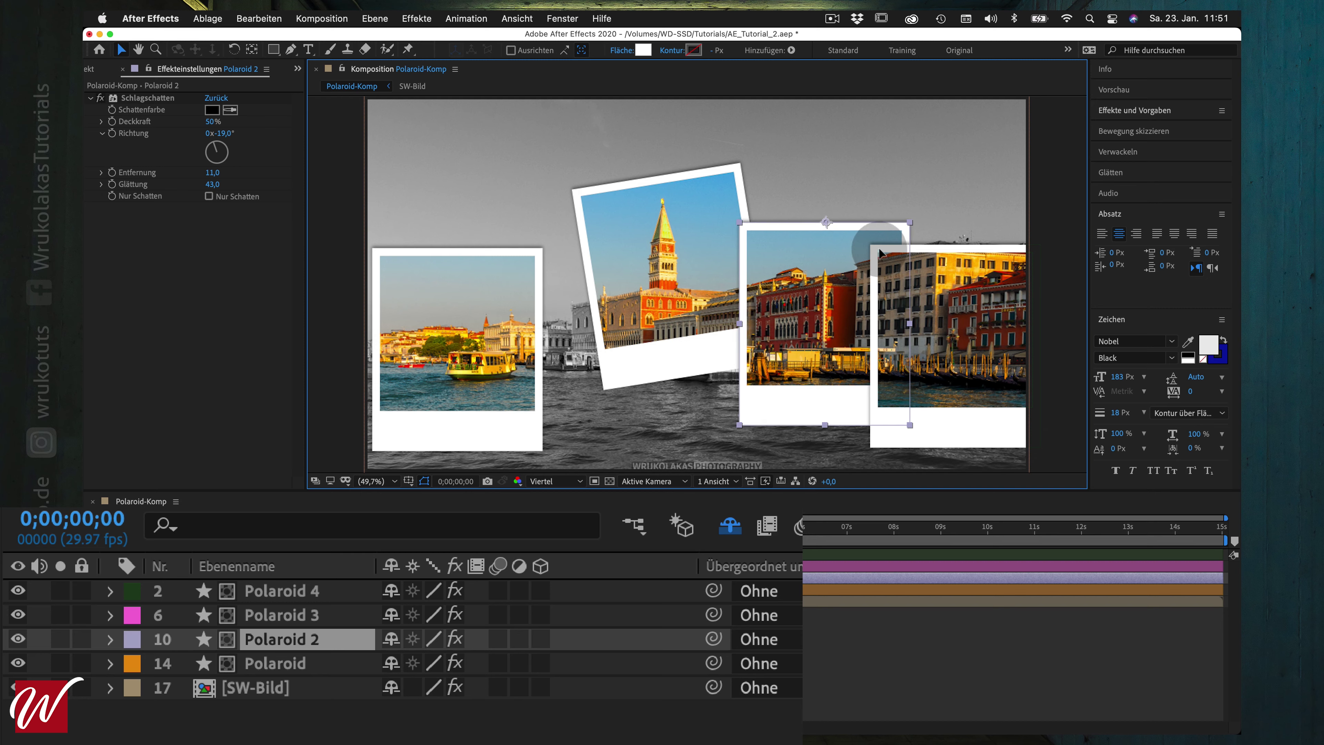
left_click_drag(880, 256, 879, 250)
key("r")
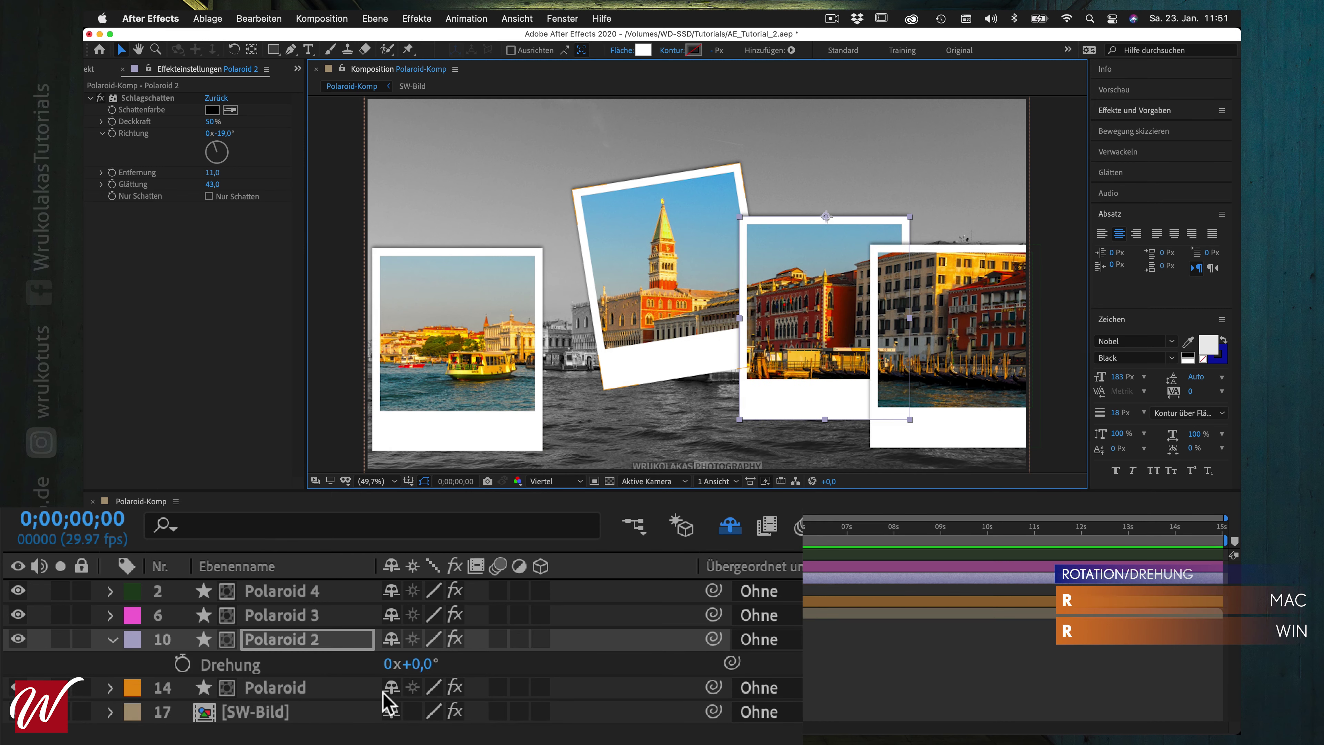
left_click_drag(427, 670, 435, 668)
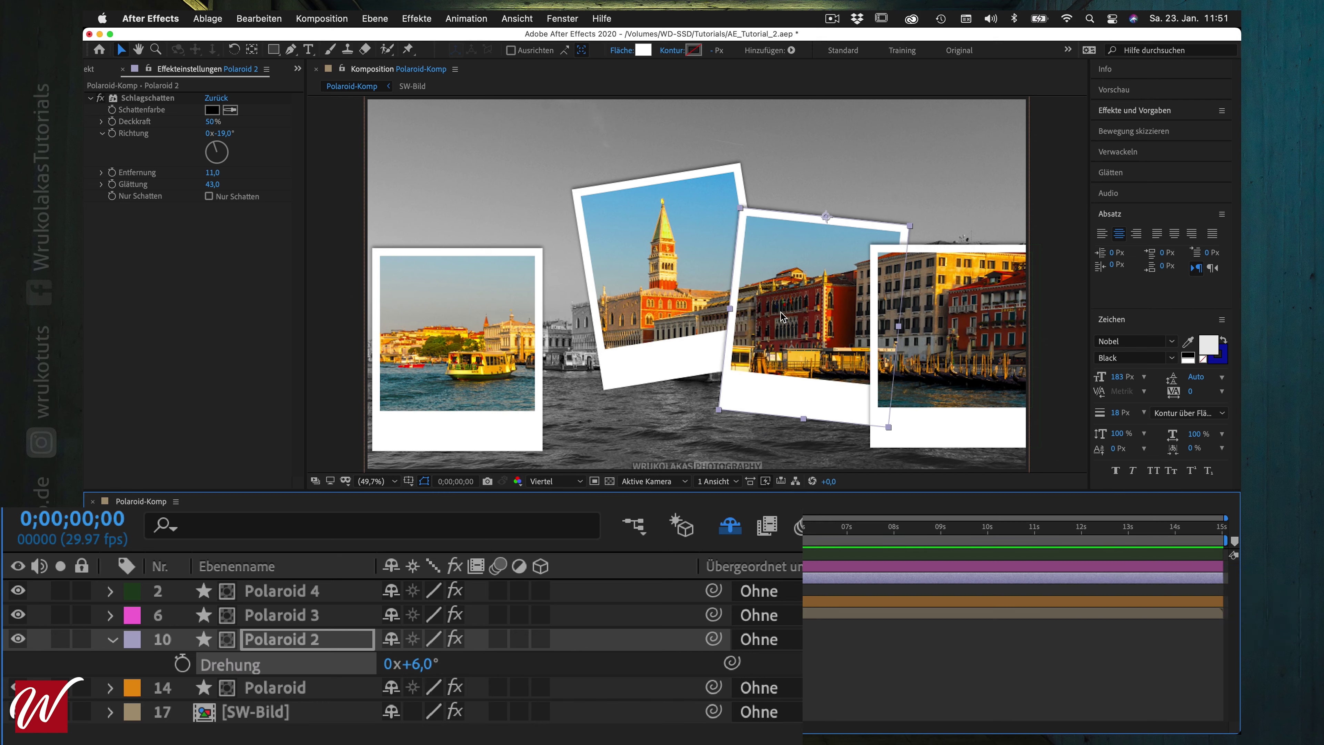
key("r")
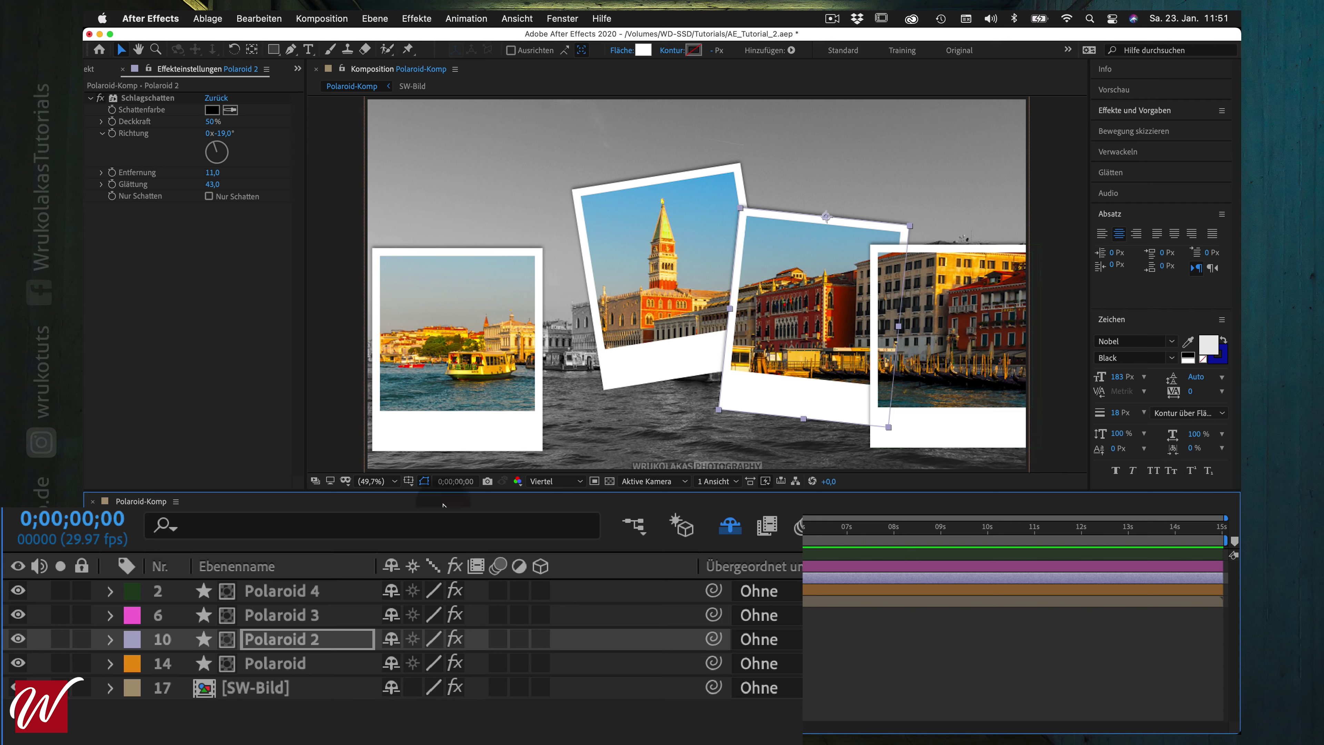
left_click(310, 621)
left_click_drag(494, 428, 563, 437)
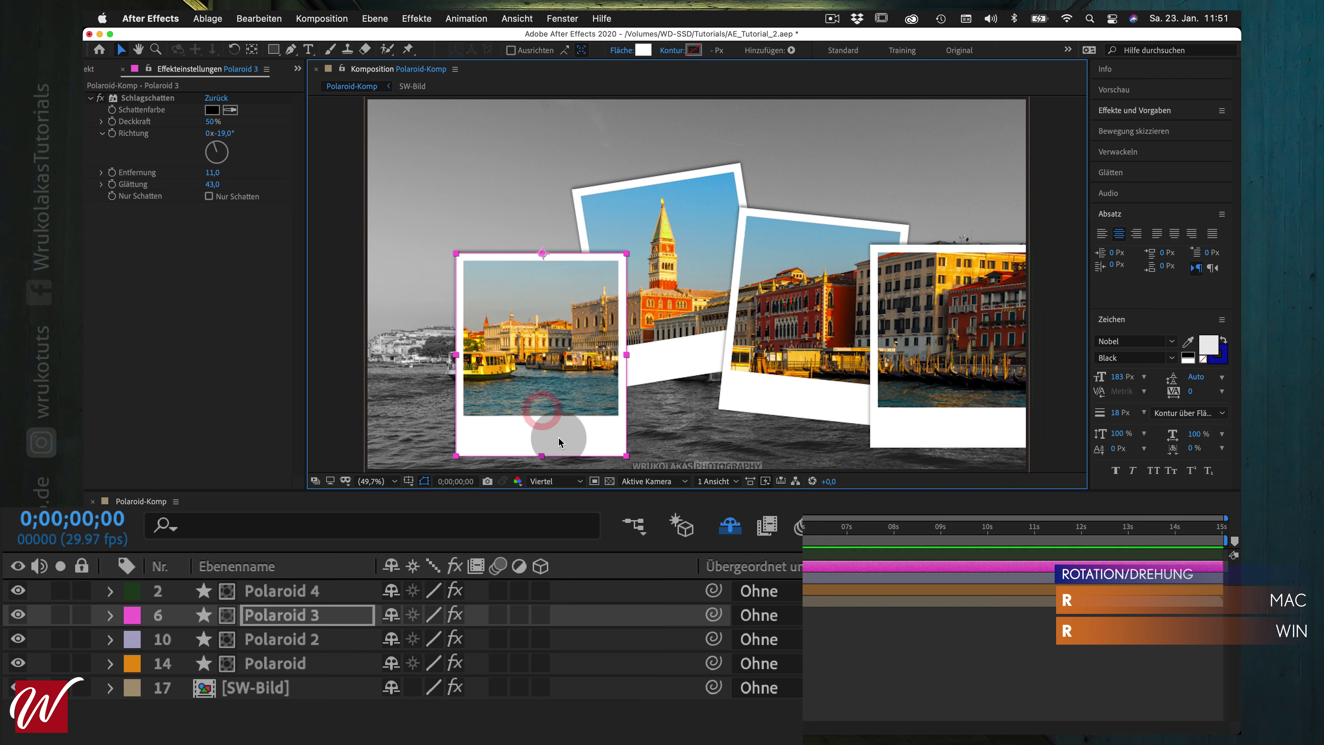
Tilt Polaroid 3 counter-clockwise to about -23° and shift it left
key("r")
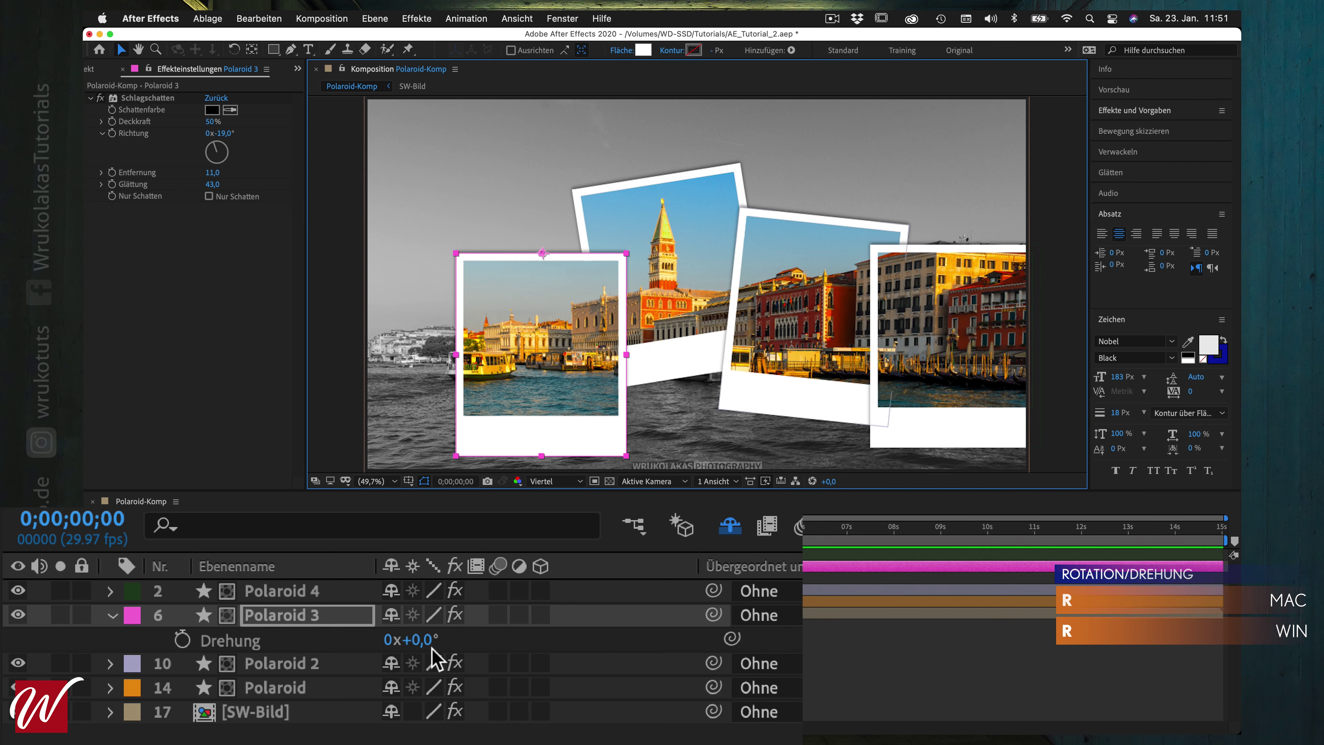
left_click_drag(420, 640, 407, 644)
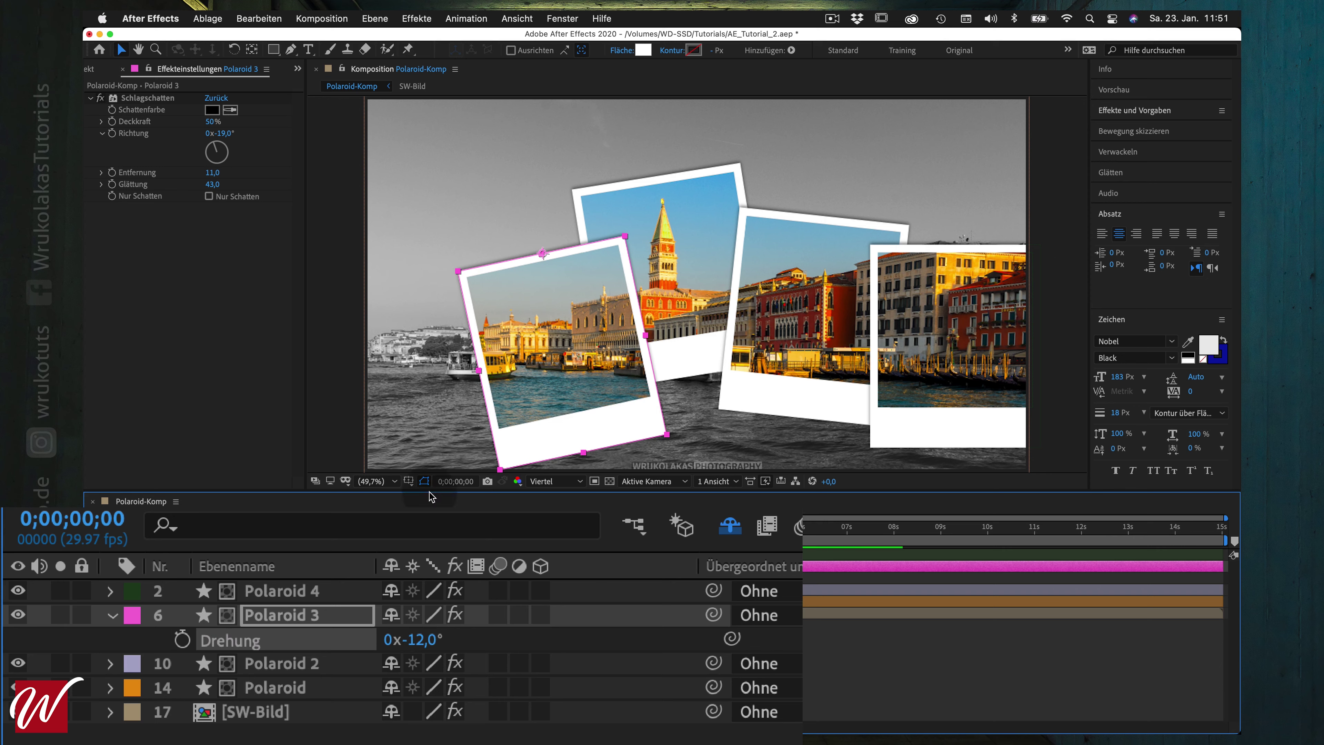
key("r")
left_click_drag(635, 417, 585, 411)
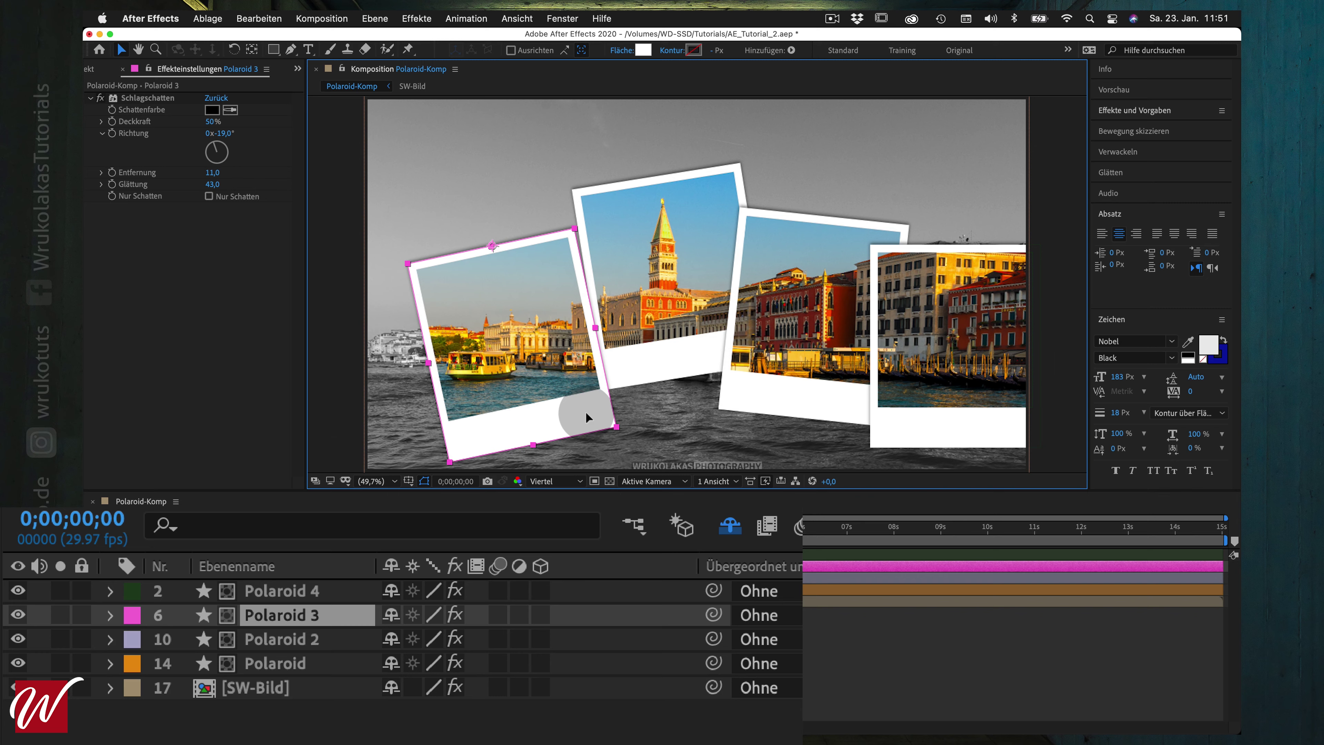
key("r")
left_click_drag(417, 642, 396, 639)
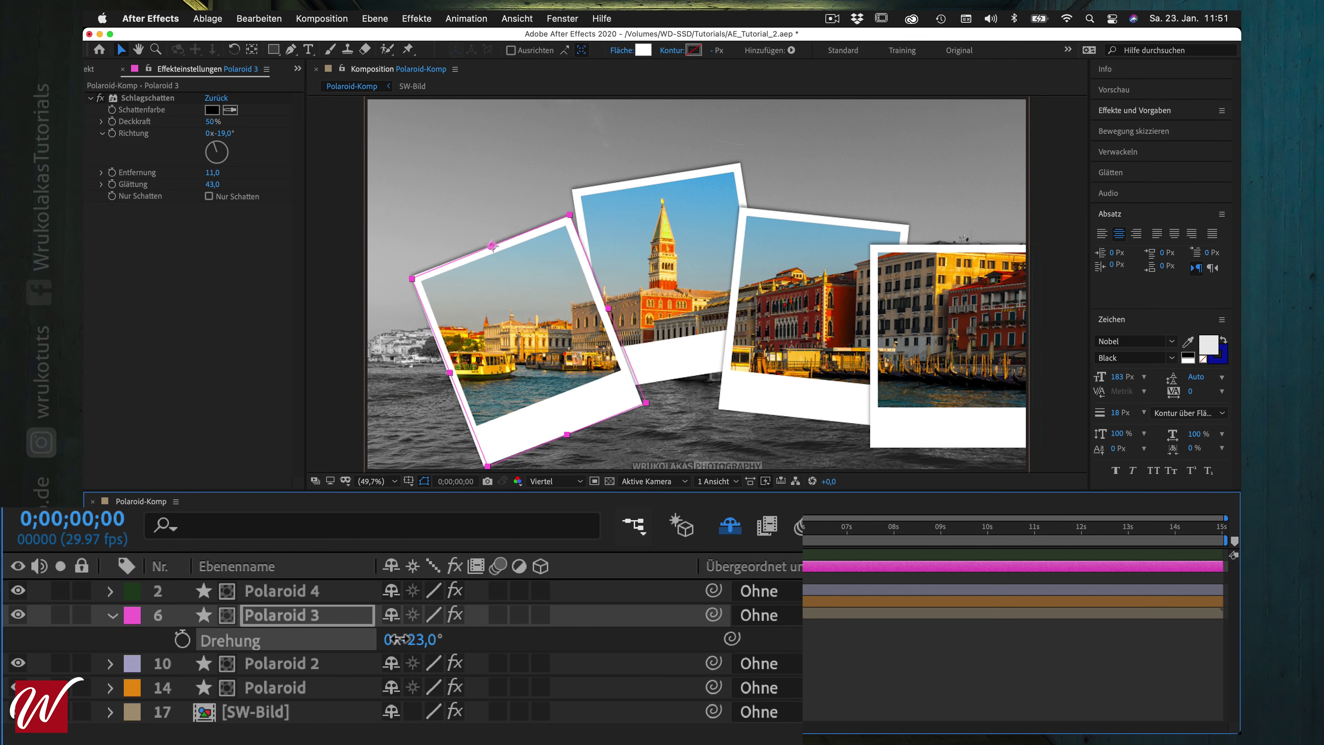
key("r")
Nudge Polaroid 3 toward the lower left and move Polaroid 4 toward the centre
left_click(593, 411)
left_click_drag(593, 411, 568, 406)
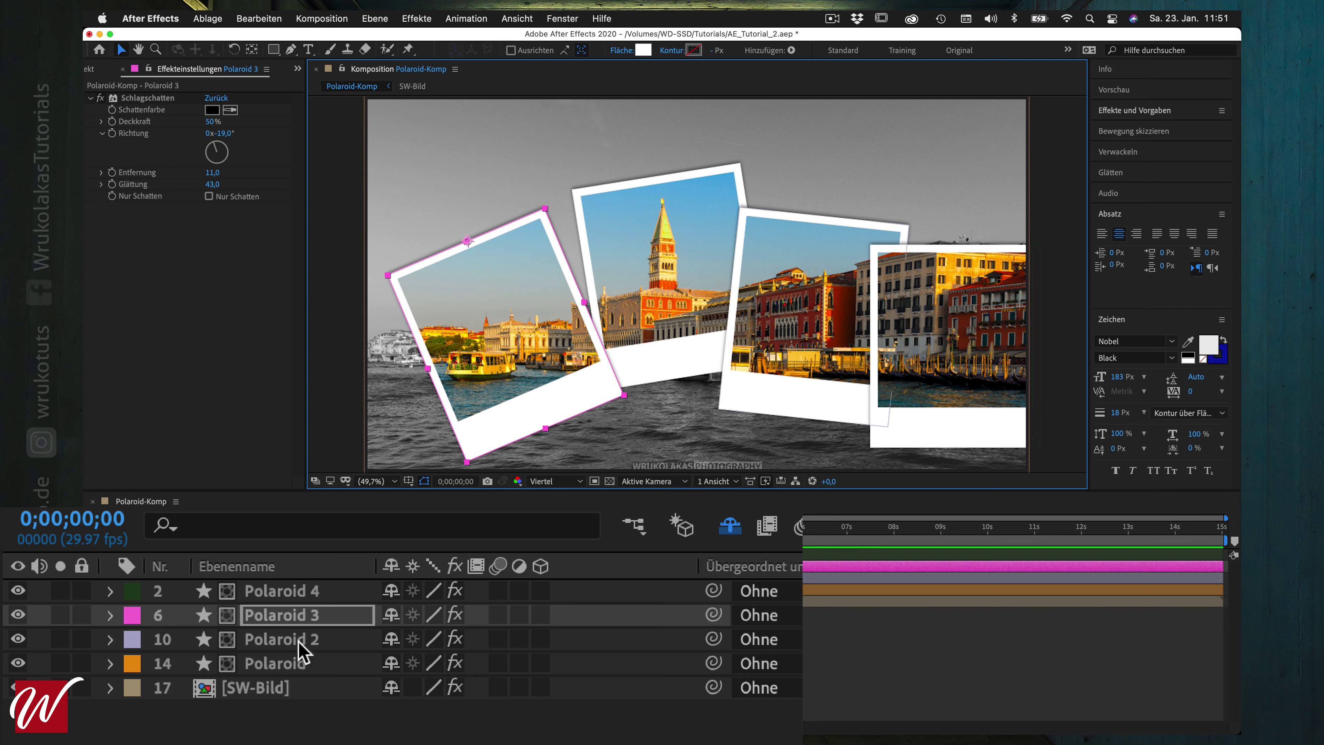
left_click(334, 600)
left_click_drag(961, 435, 650, 423)
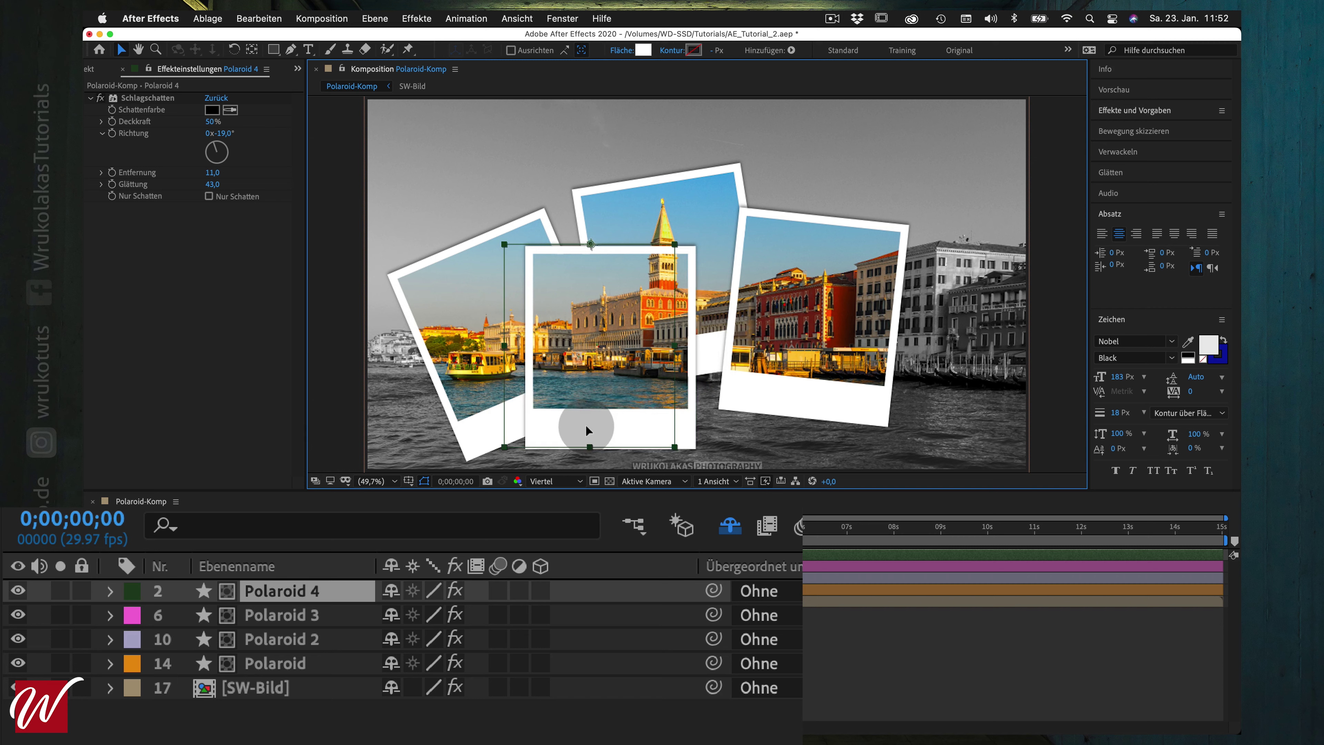
Undo the Polaroid 4 move, tilt it to 30°, and place it at the right edge
left_click_drag(651, 423, 621, 412)
key("super+z")
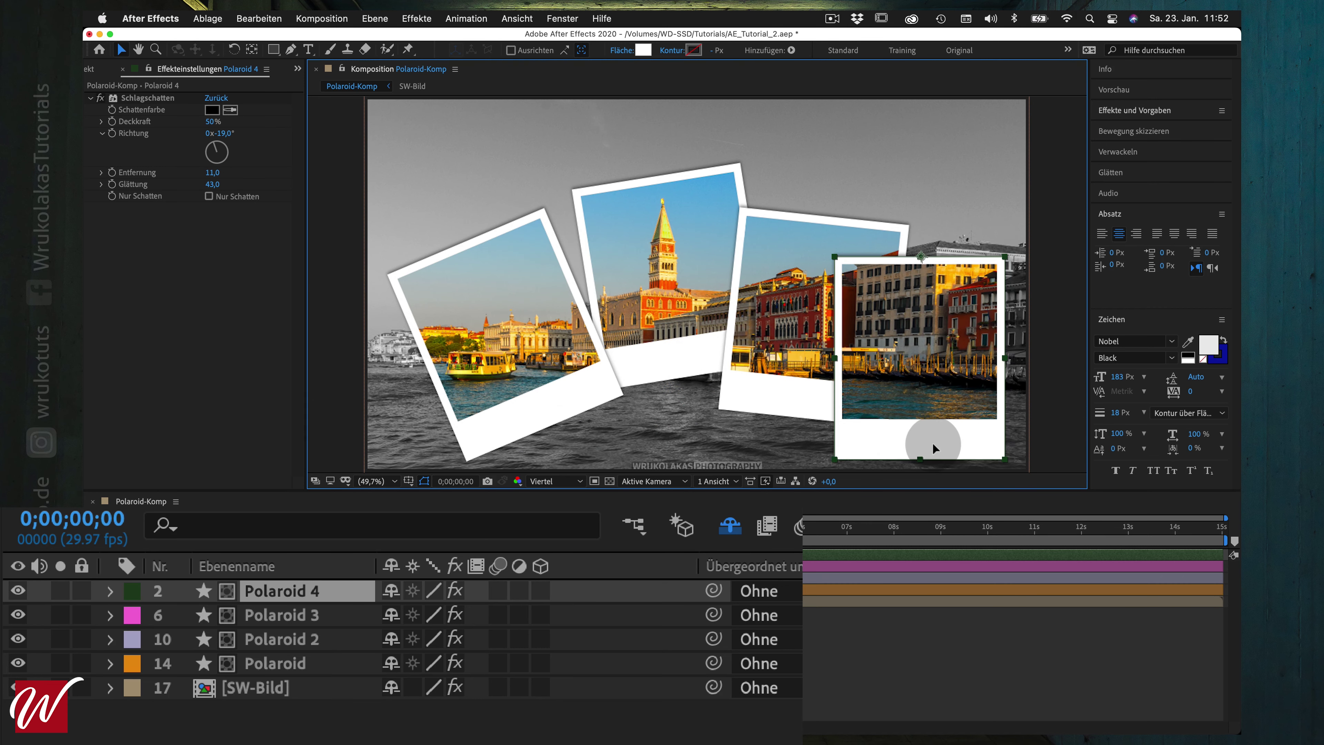
key("r")
left_click_drag(423, 621, 440, 618)
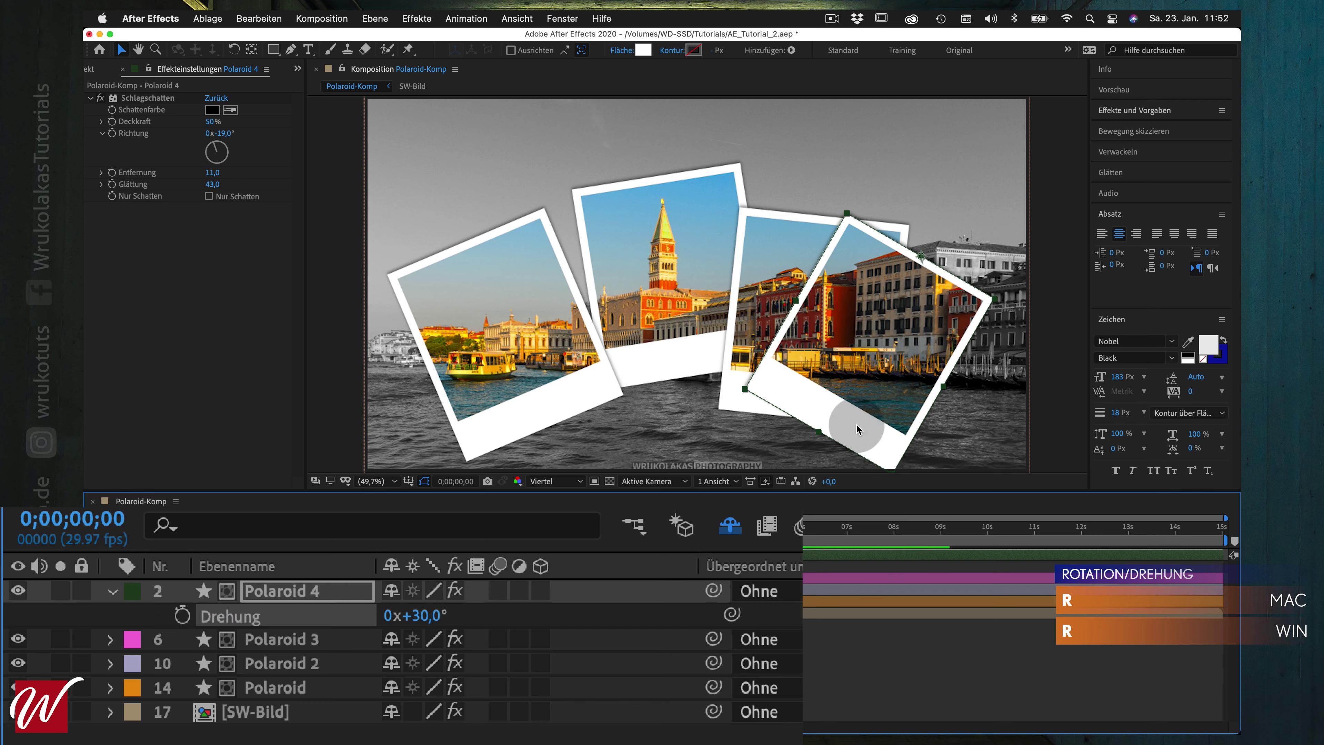
left_click_drag(858, 427, 943, 448)
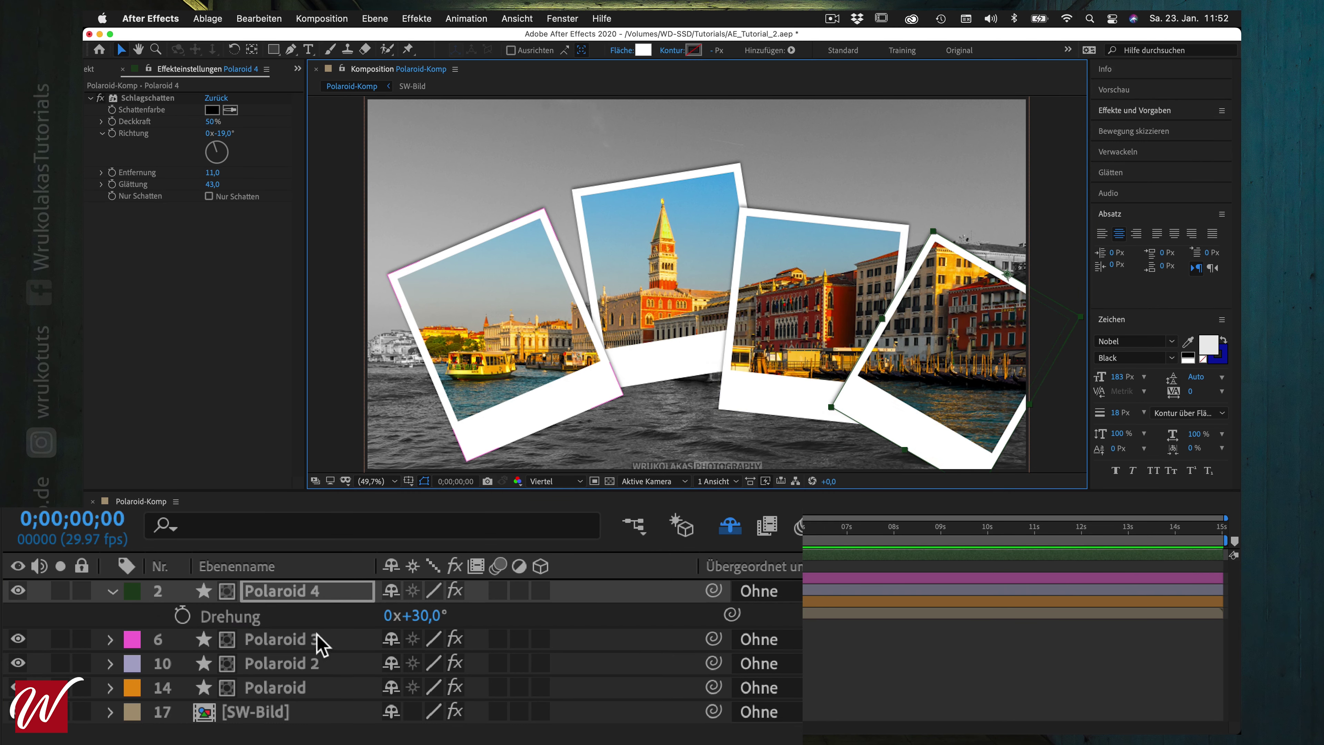
Move Polaroid 3 about 70 px left and select the middle Polaroid card
left_click(319, 644)
left_click_drag(568, 406, 529, 419)
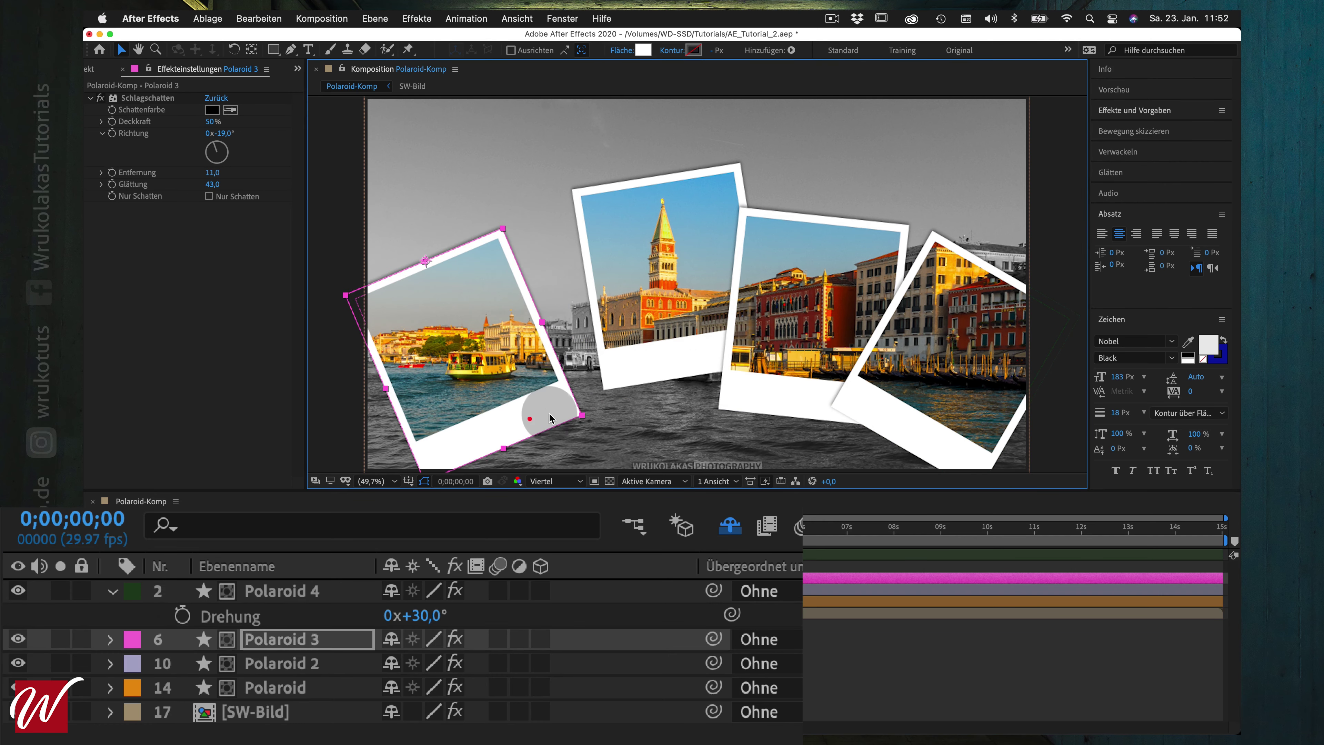
left_click(645, 373)
key("super+z")
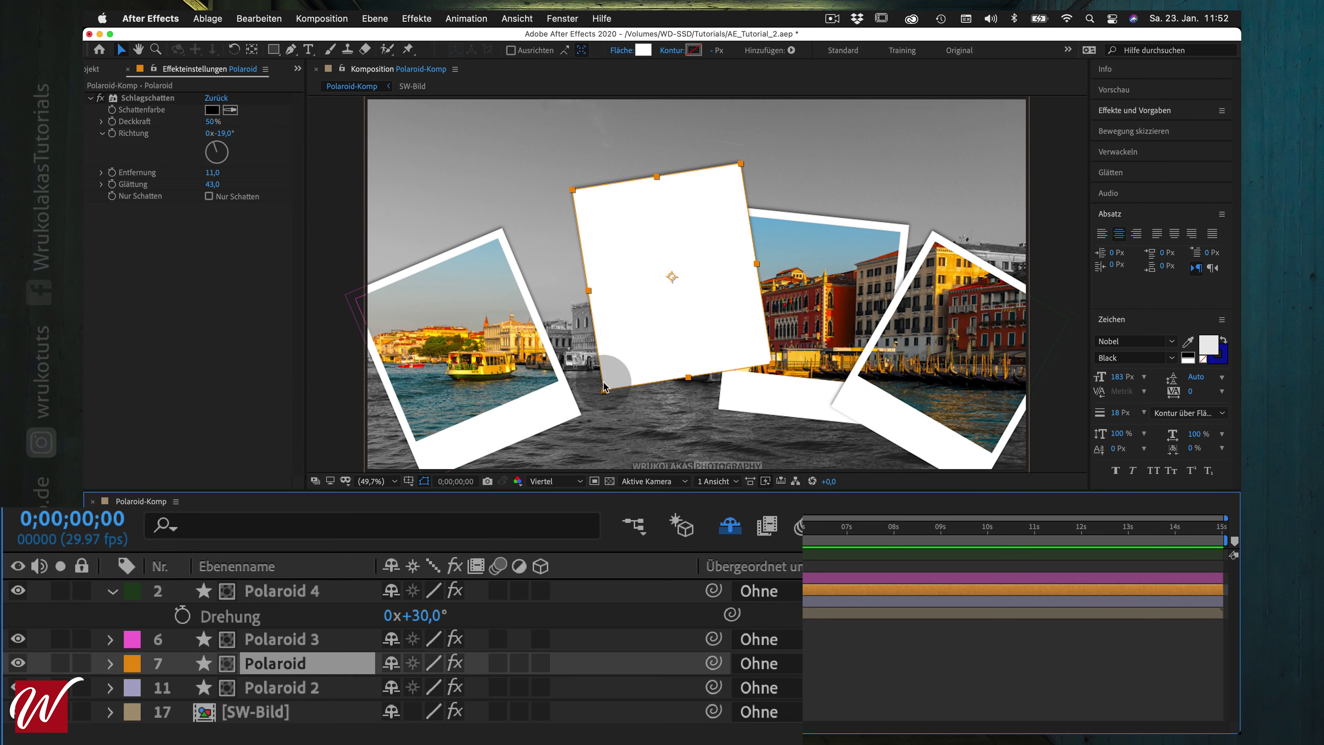
Undo the accidental layer reorder and nudge the middle Polaroid card left
left_click(625, 374)
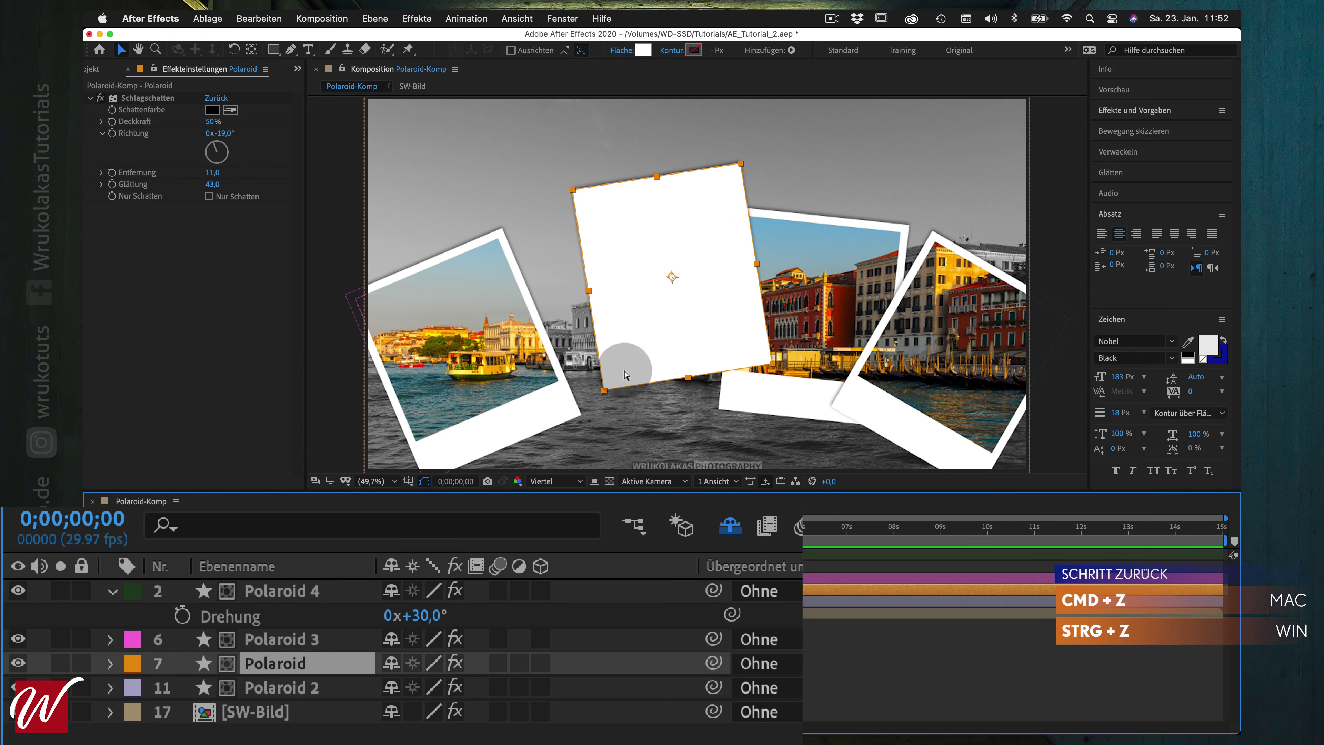
key("super+z")
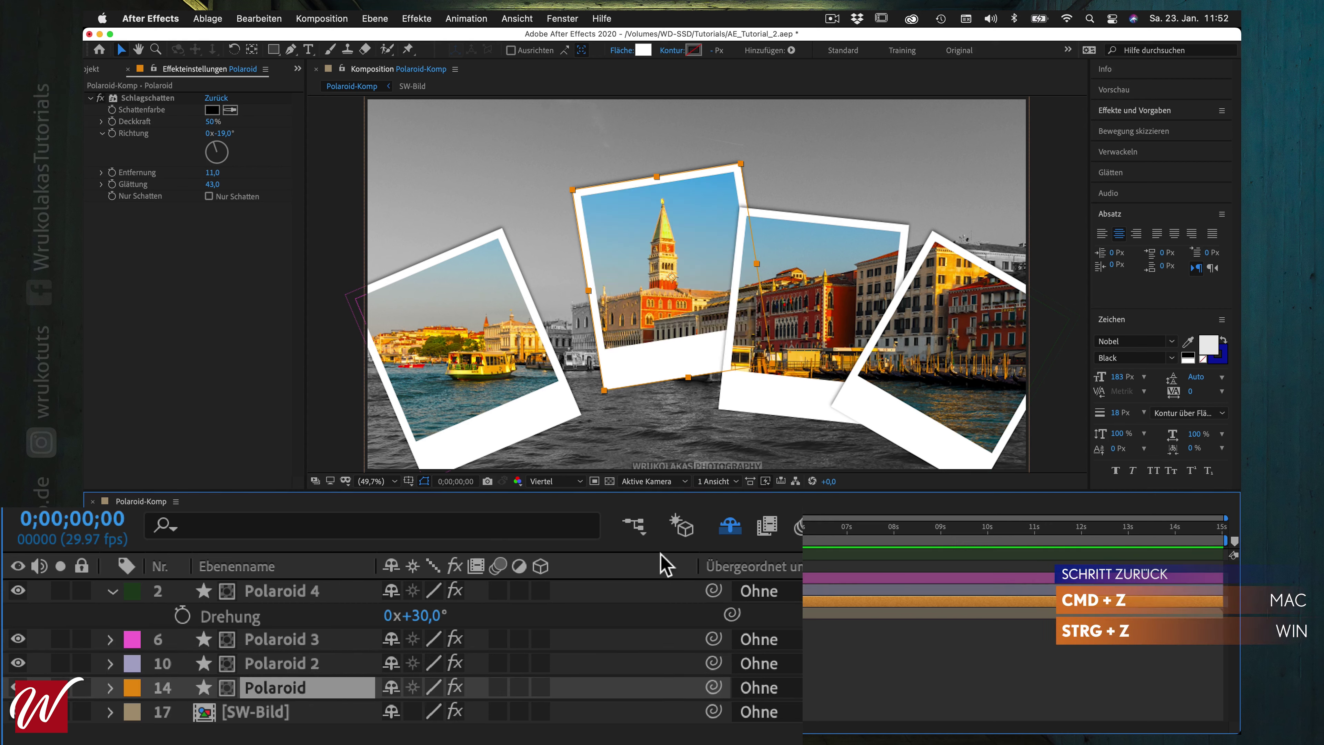
left_click(665, 360)
key("shift+Left")
key("shift+Left")
key("shift+Left")
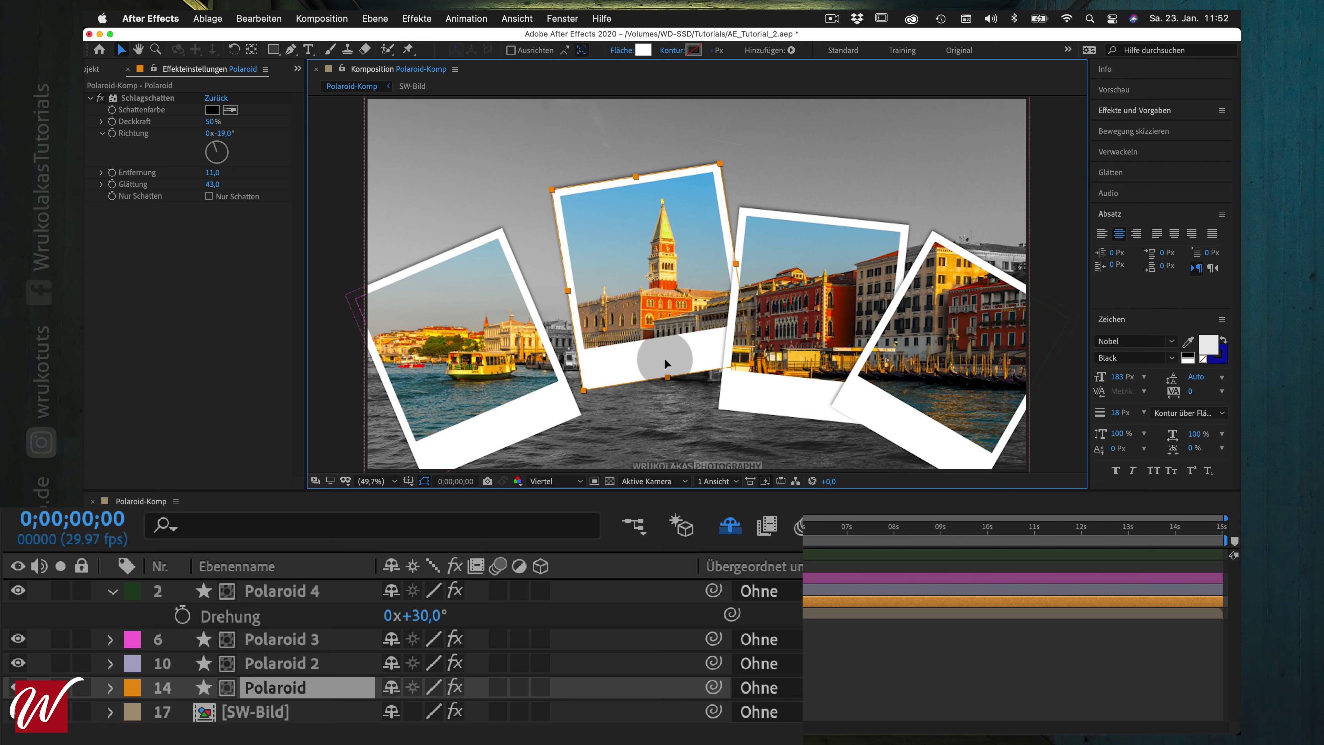
Shift Polaroid 2 about 48 px left, Polaroid 3 slightly right and up, Polaroid 4 left and up
left_click(331, 666)
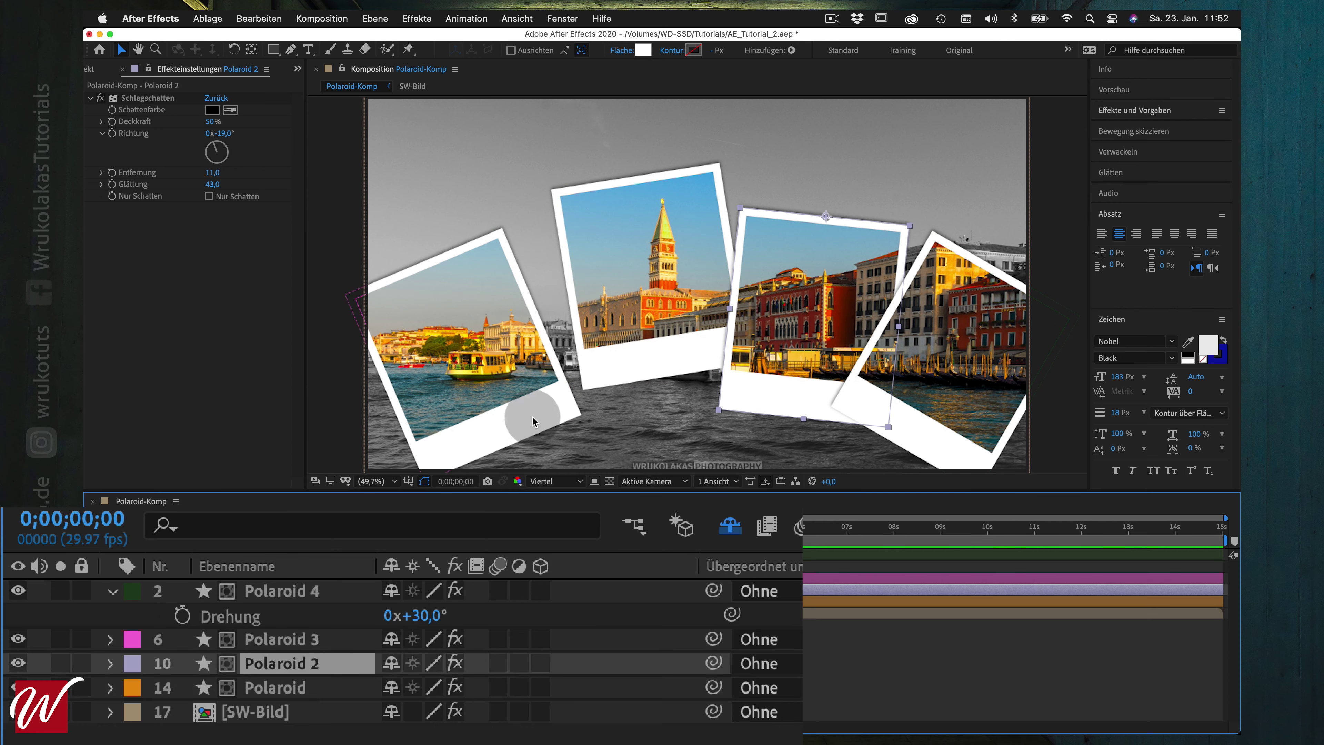
left_click_drag(779, 397, 754, 398)
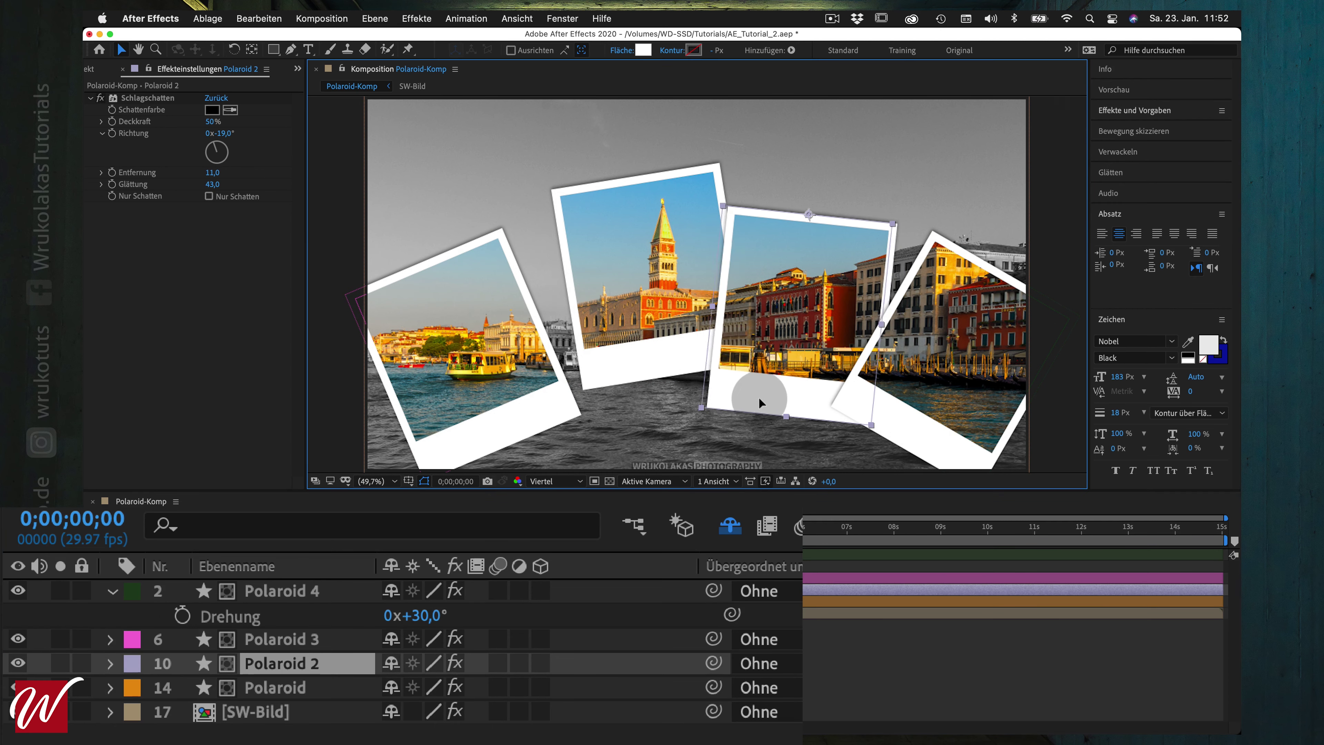
left_click(293, 640)
left_click_drag(517, 429, 540, 426)
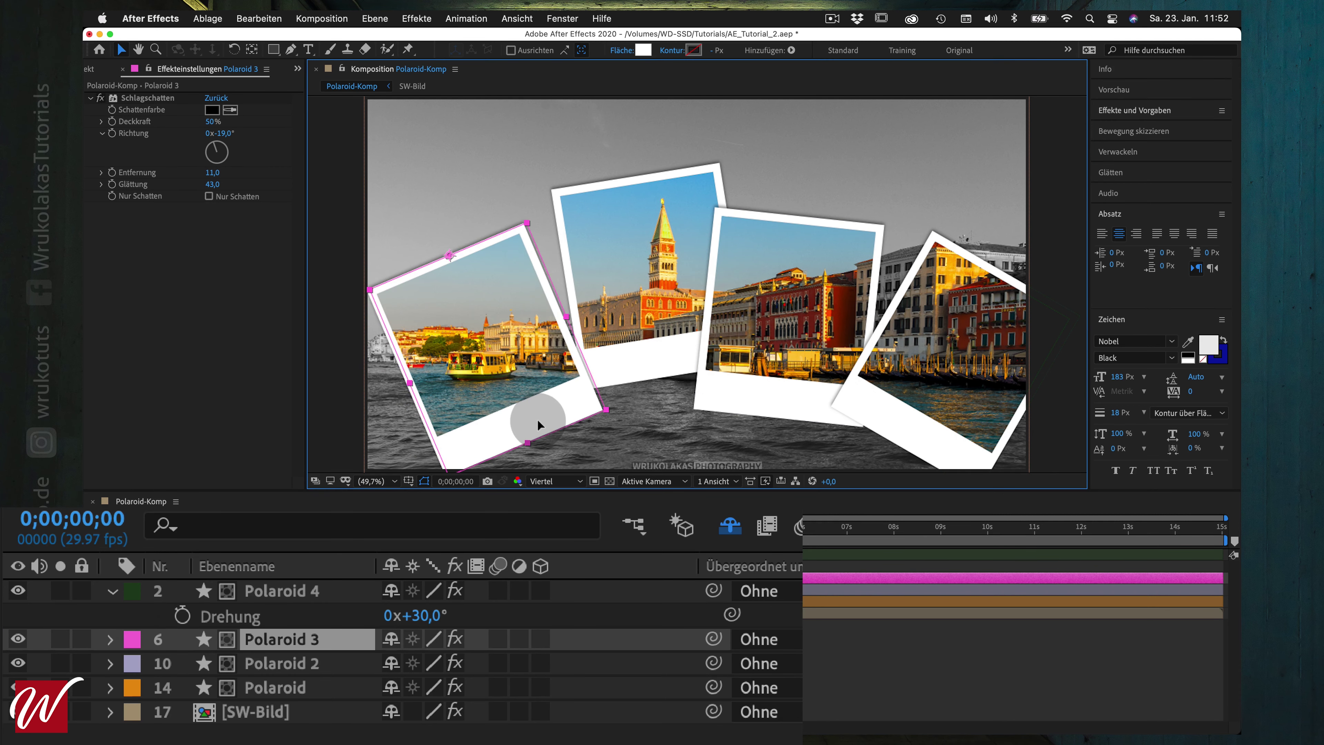
left_click(298, 592)
mouse_move(894, 425)
left_mouse_down()
mouse_move(862, 407)
mouse_move(867, 442)
left_mouse_up()
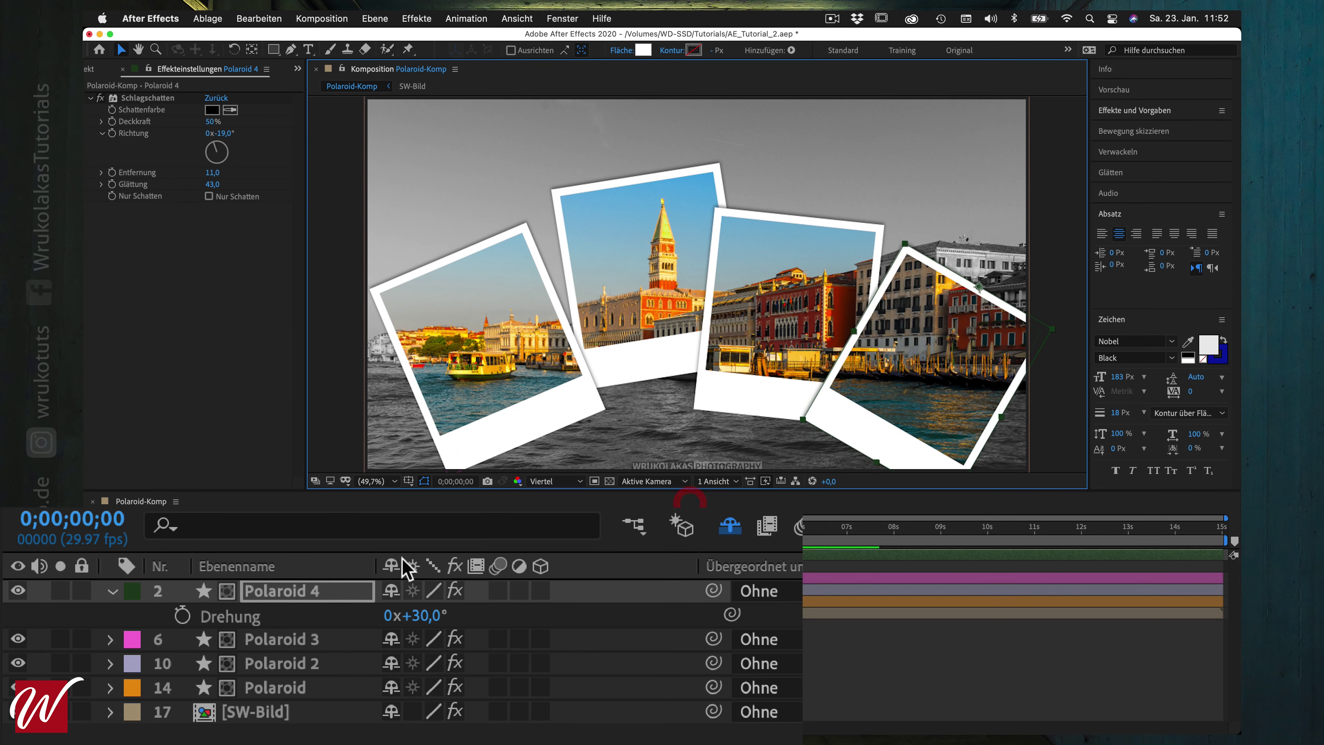
left_click(123, 610)
left_click(112, 591)
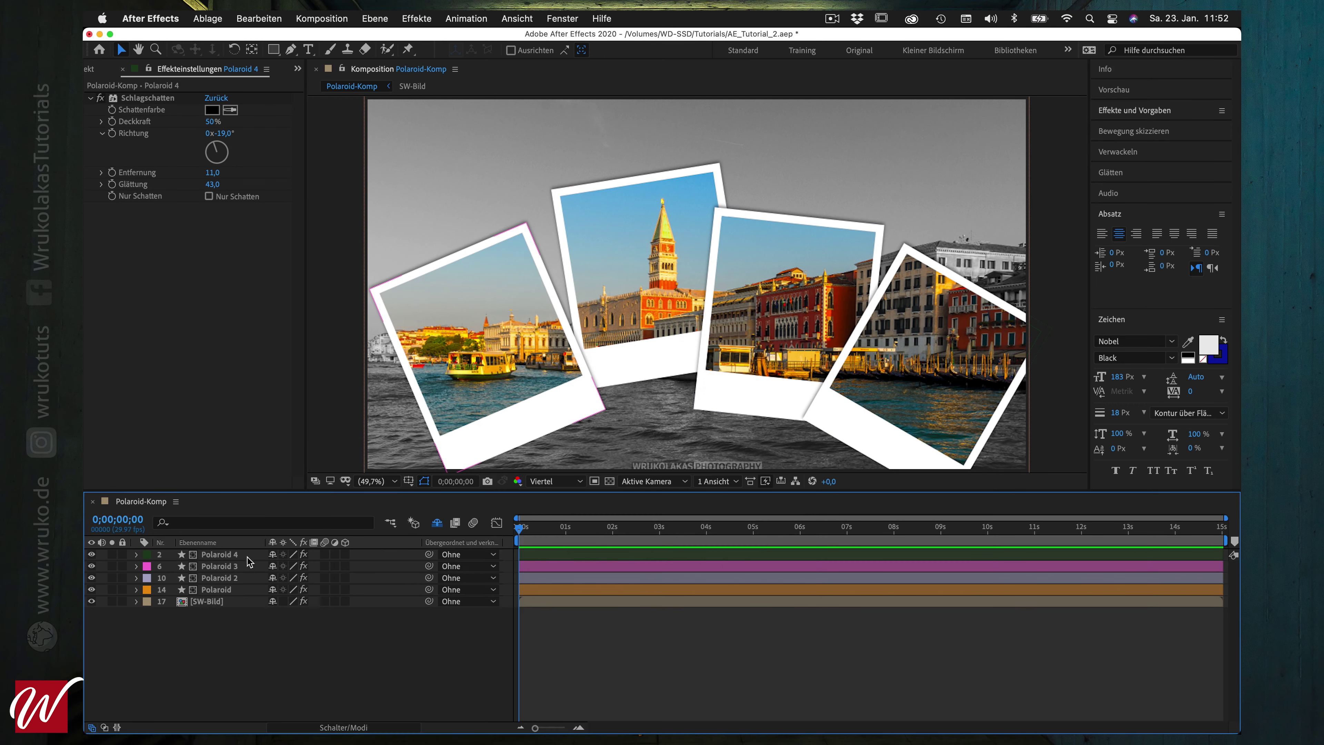
Show Position and Rotation for all four Polaroid layers in the timeline
left_click(242, 592)
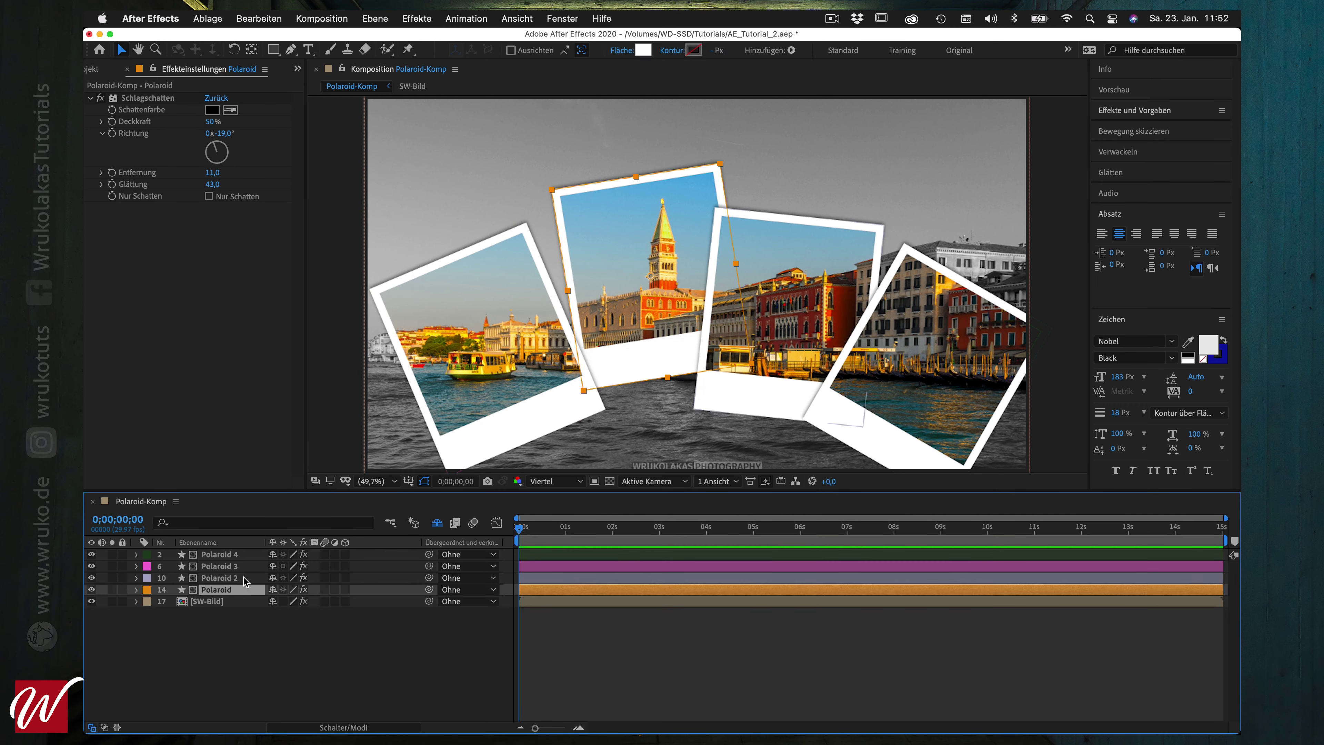
left_click(246, 555, "shift")
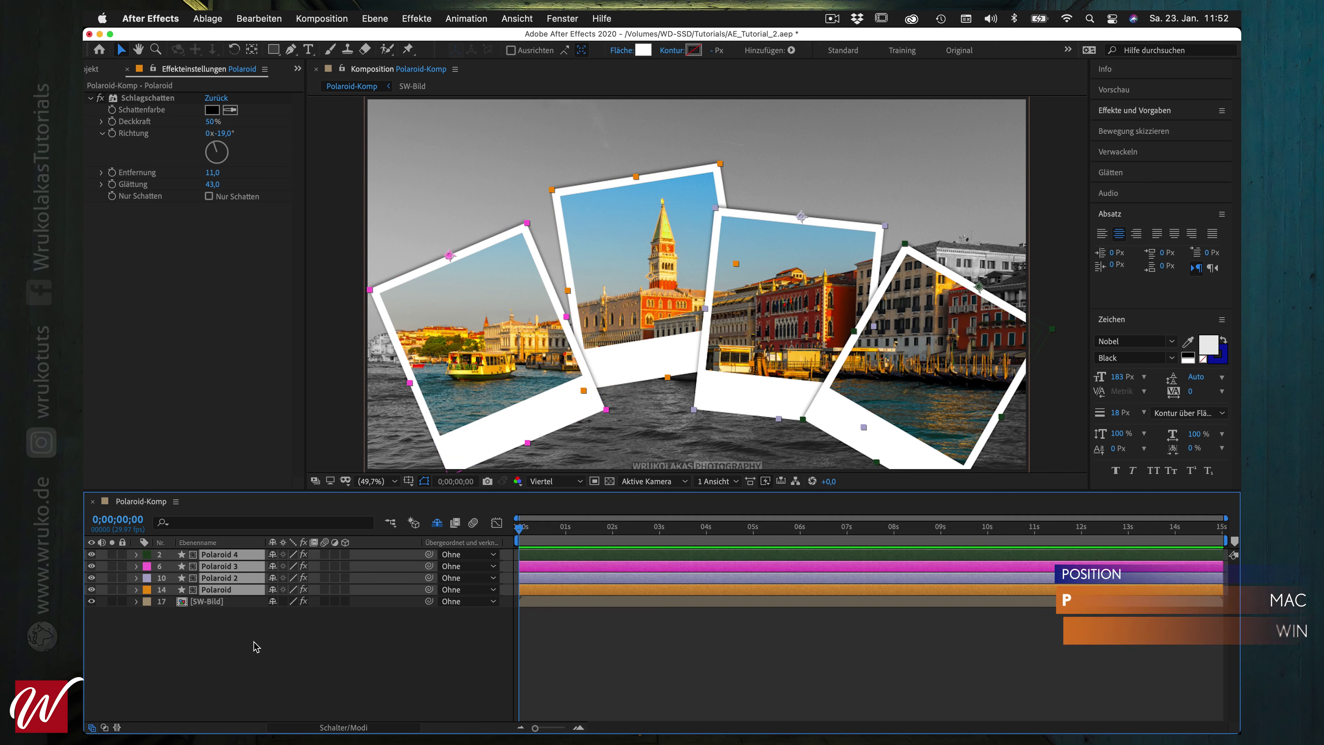
key("p")
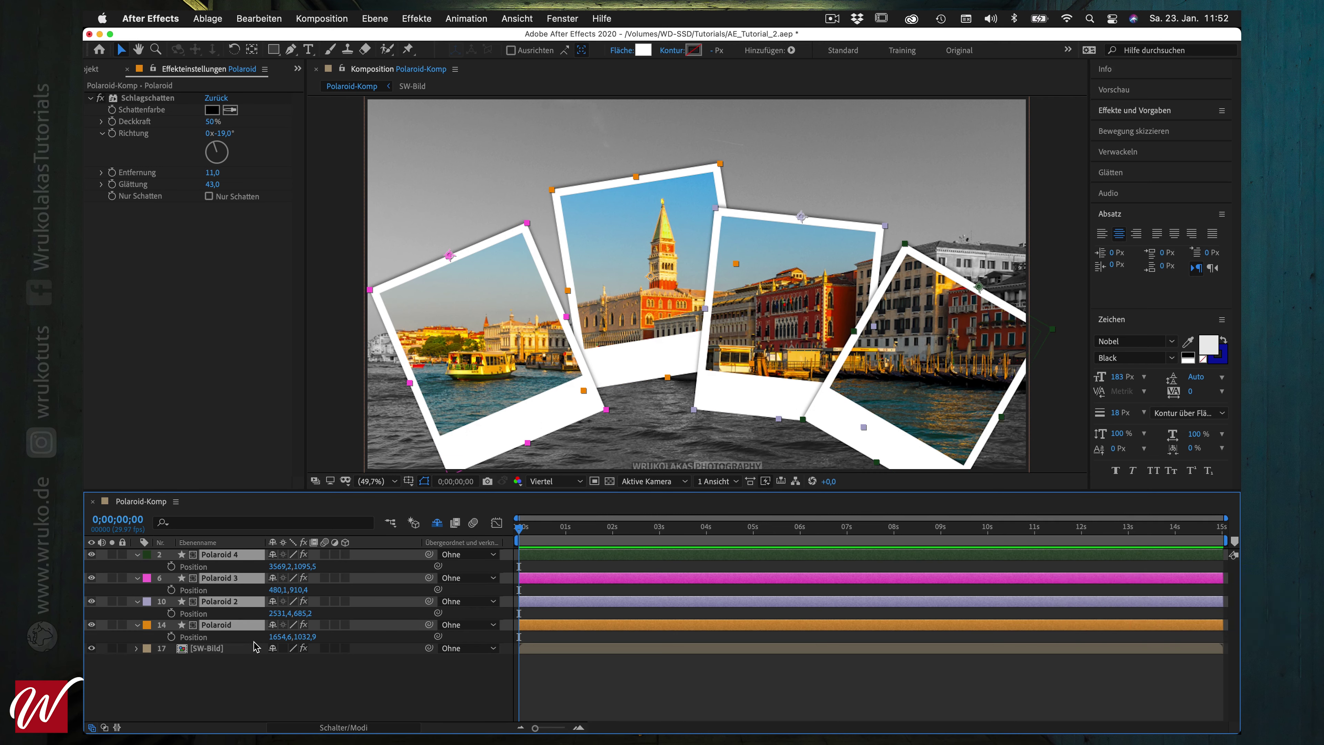
key("shift+r")
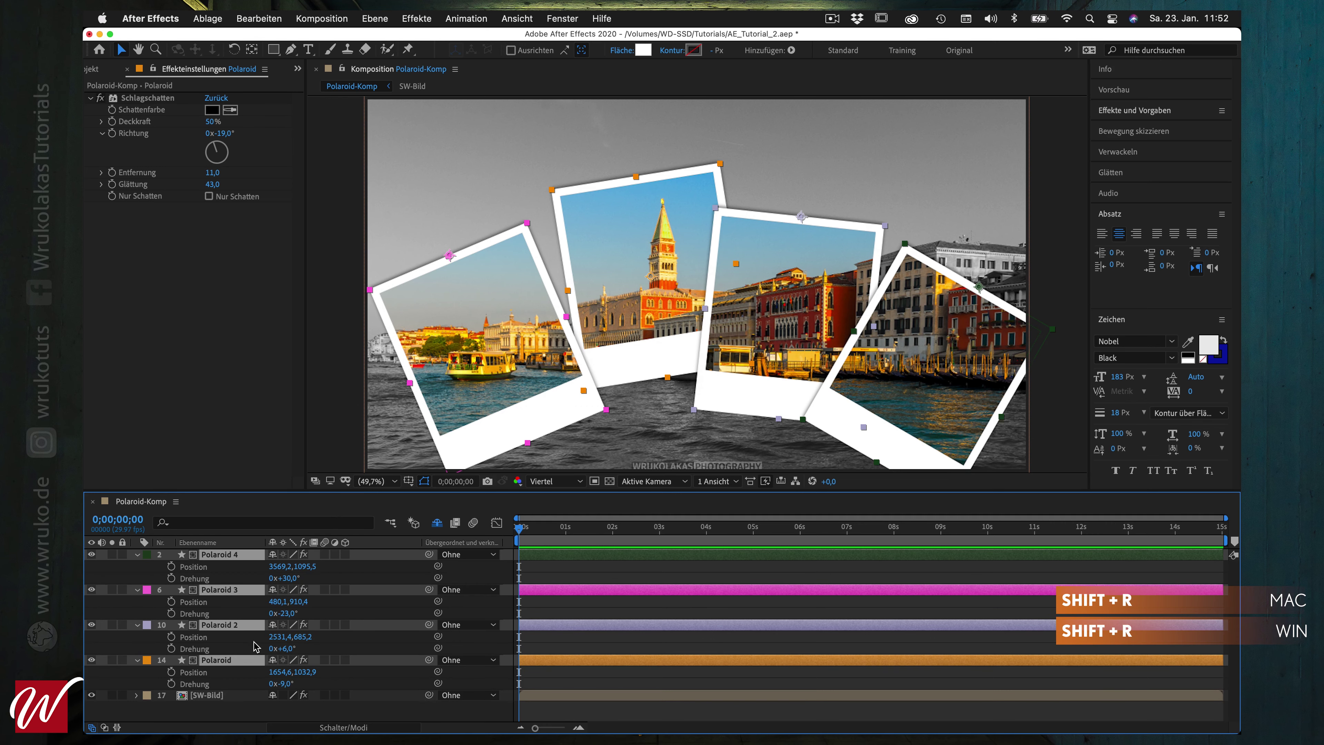
Zoom the viewer out to 33,3% and move the current time forward slightly
left_click(388, 484)
left_click(400, 607)
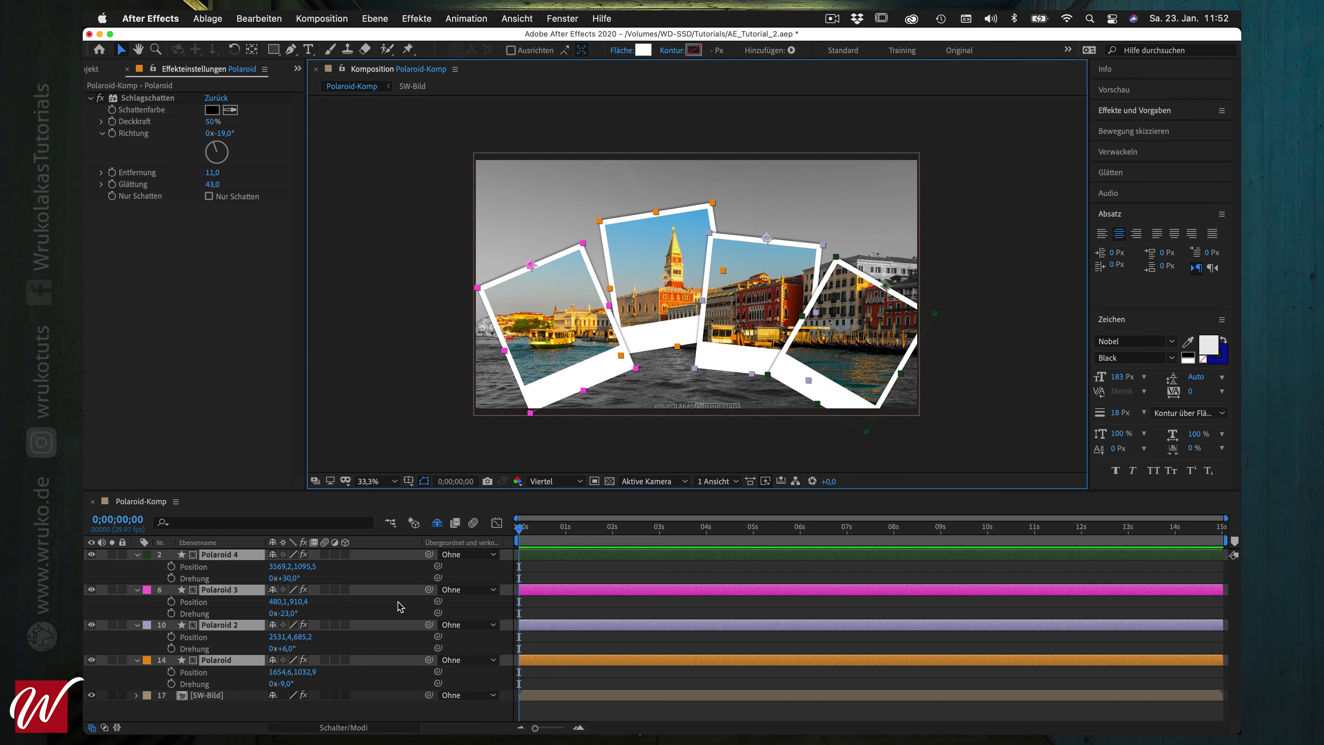
left_click(580, 508)
left_click_drag(521, 533, 550, 533)
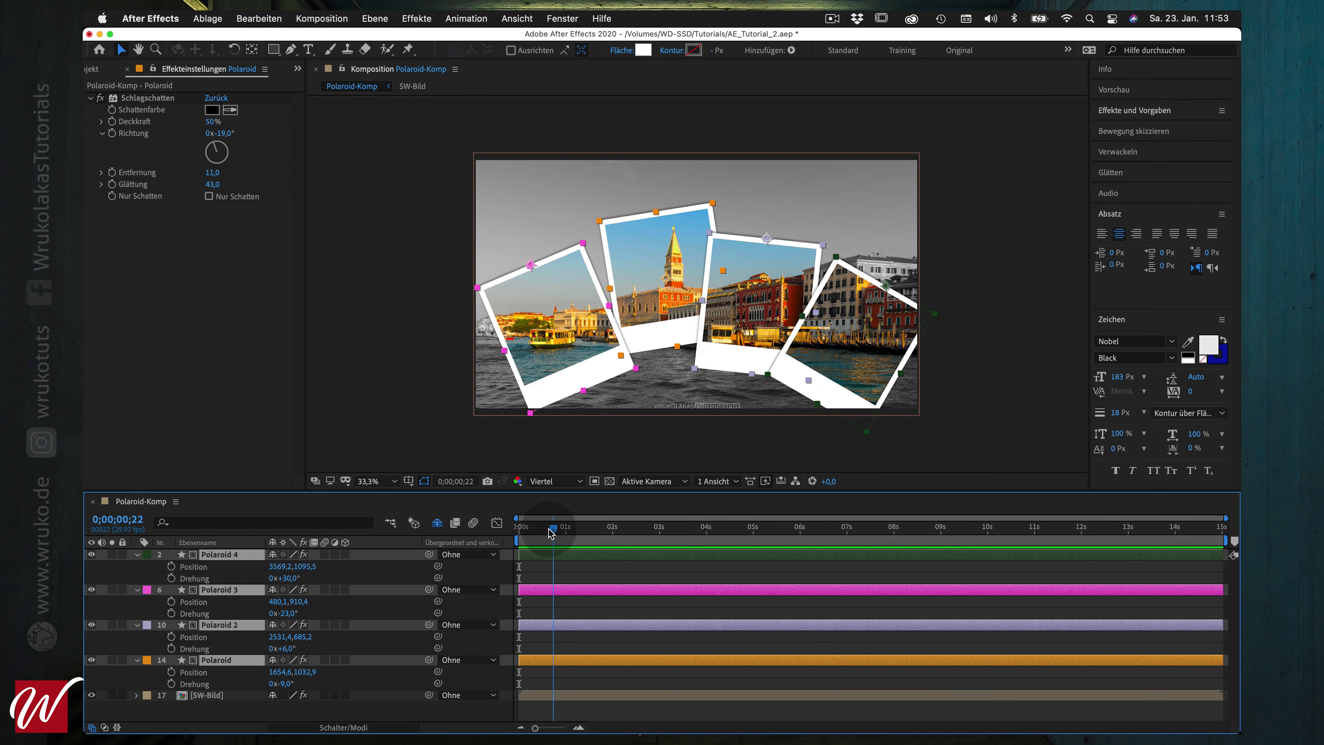
At frame 6, set Position and Rotation keyframes on all four Polaroid layers, then select only Polaroid
left_click(519, 527)
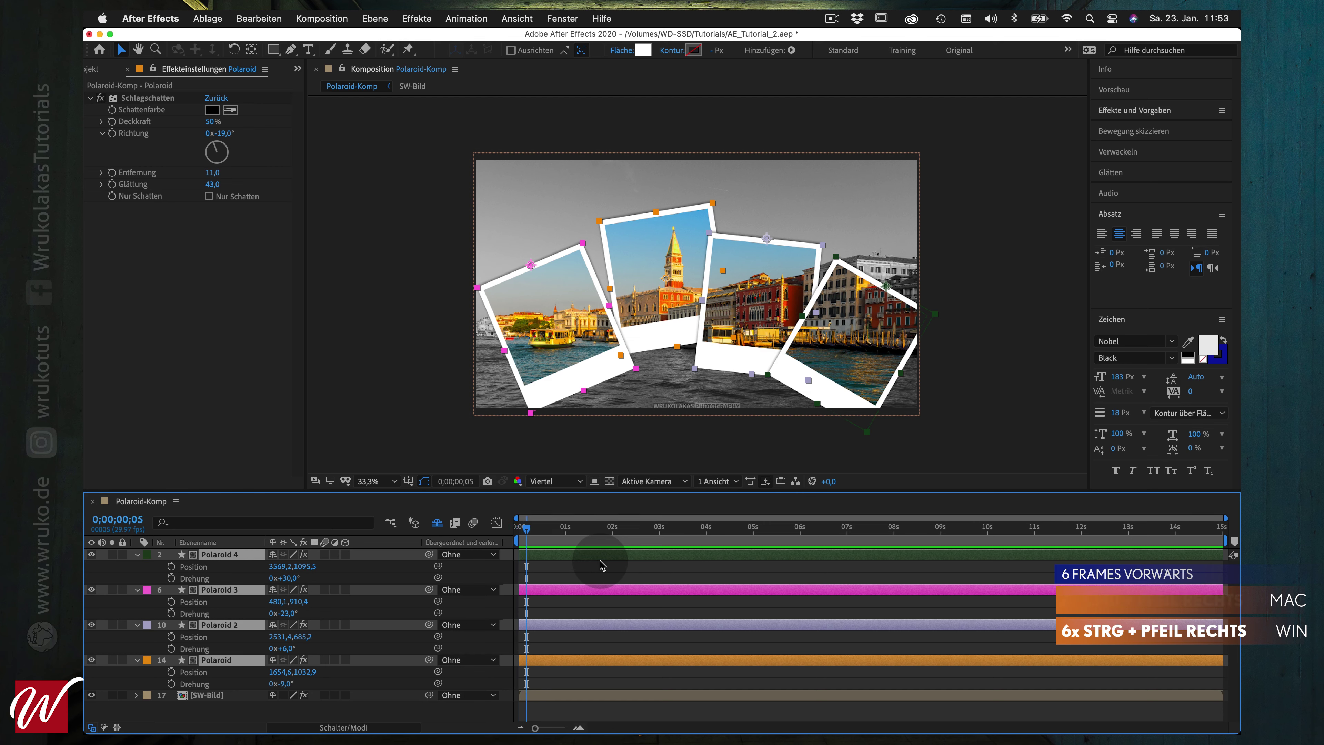
key("super+Right")
key("super+Right")
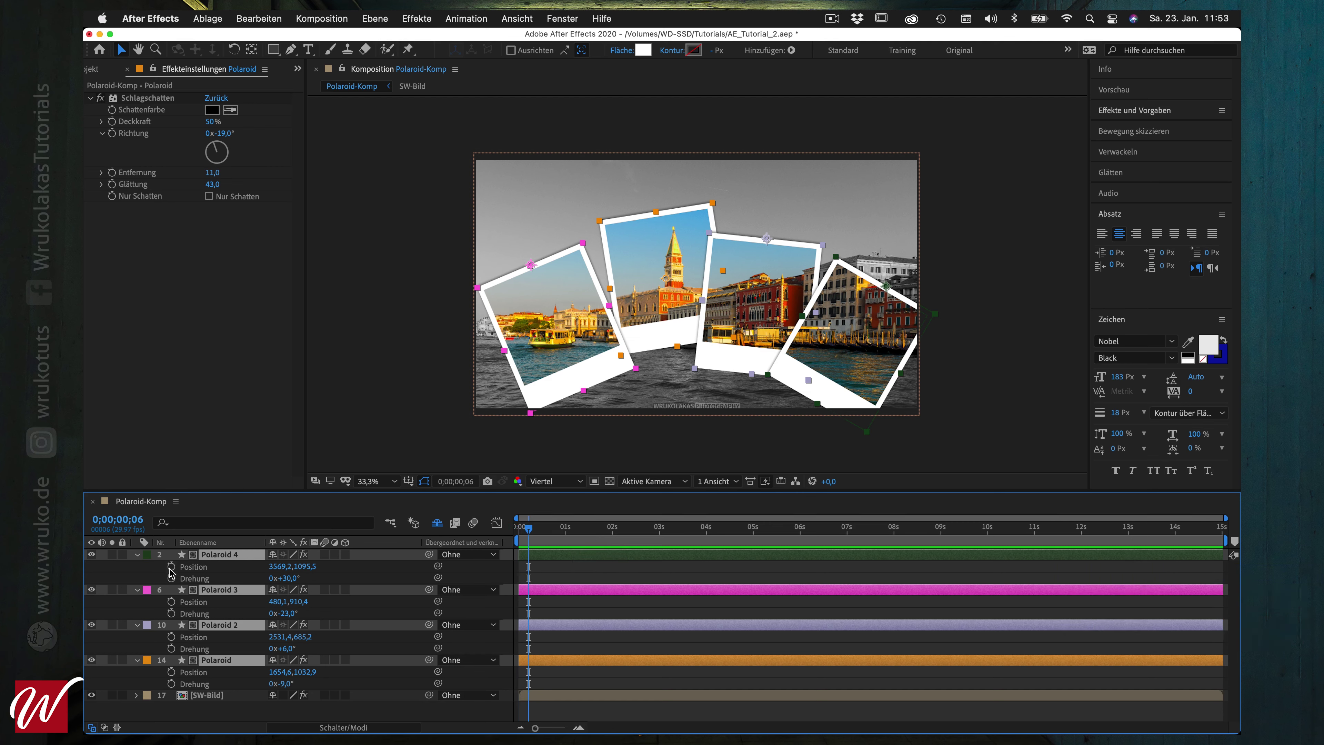
key("alt+shift+p")
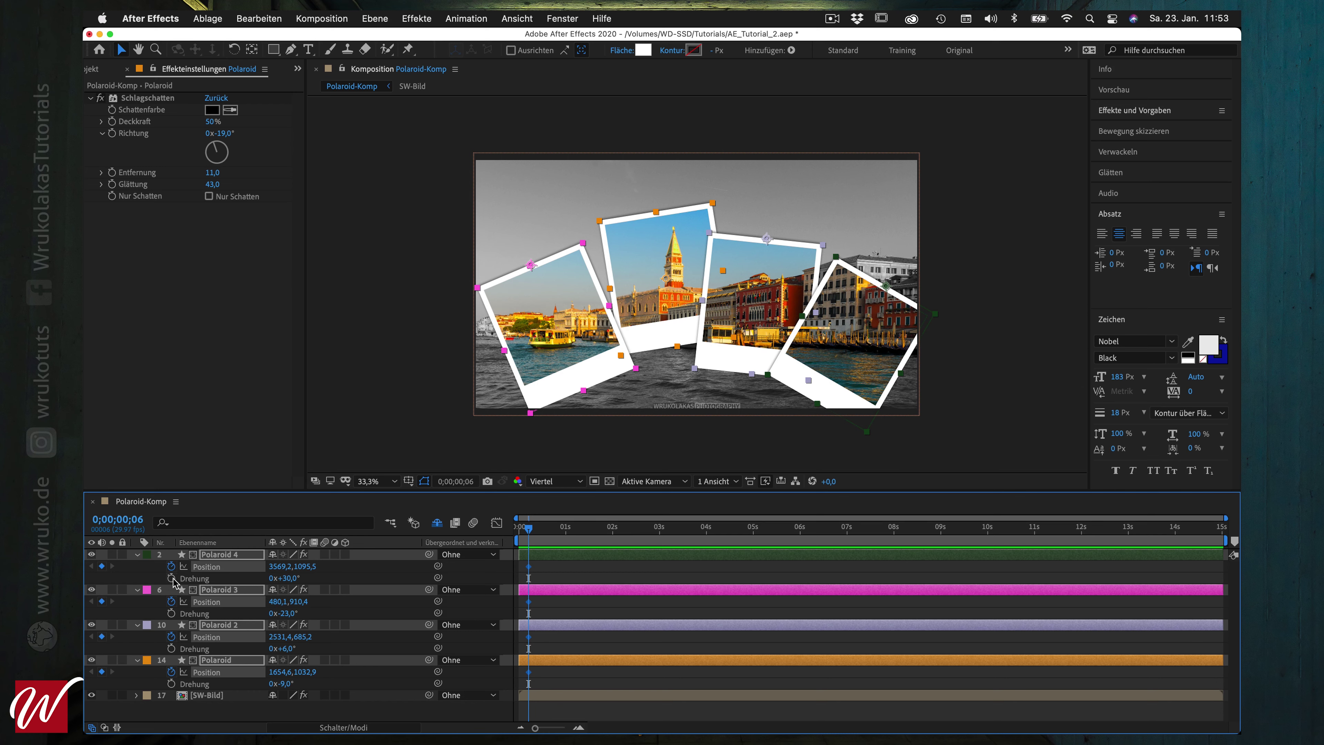
key("alt+shift+r")
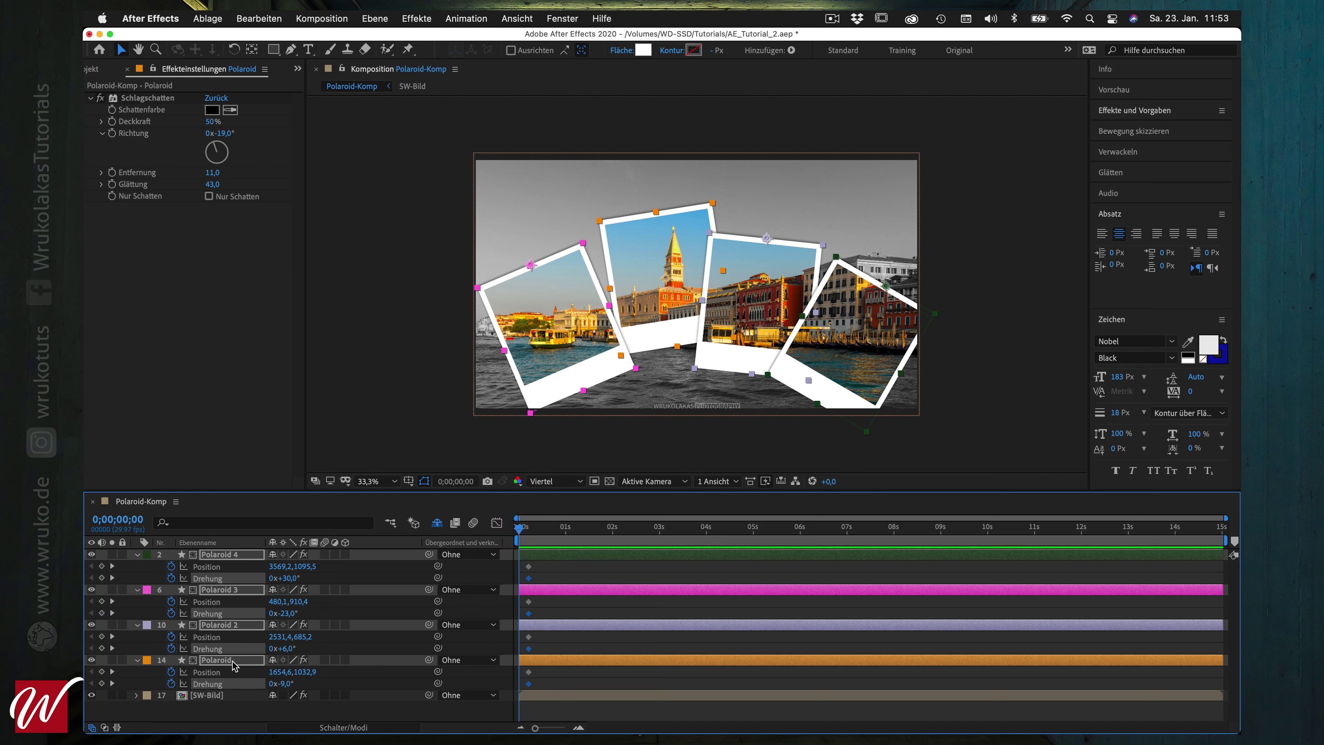
left_click(244, 704)
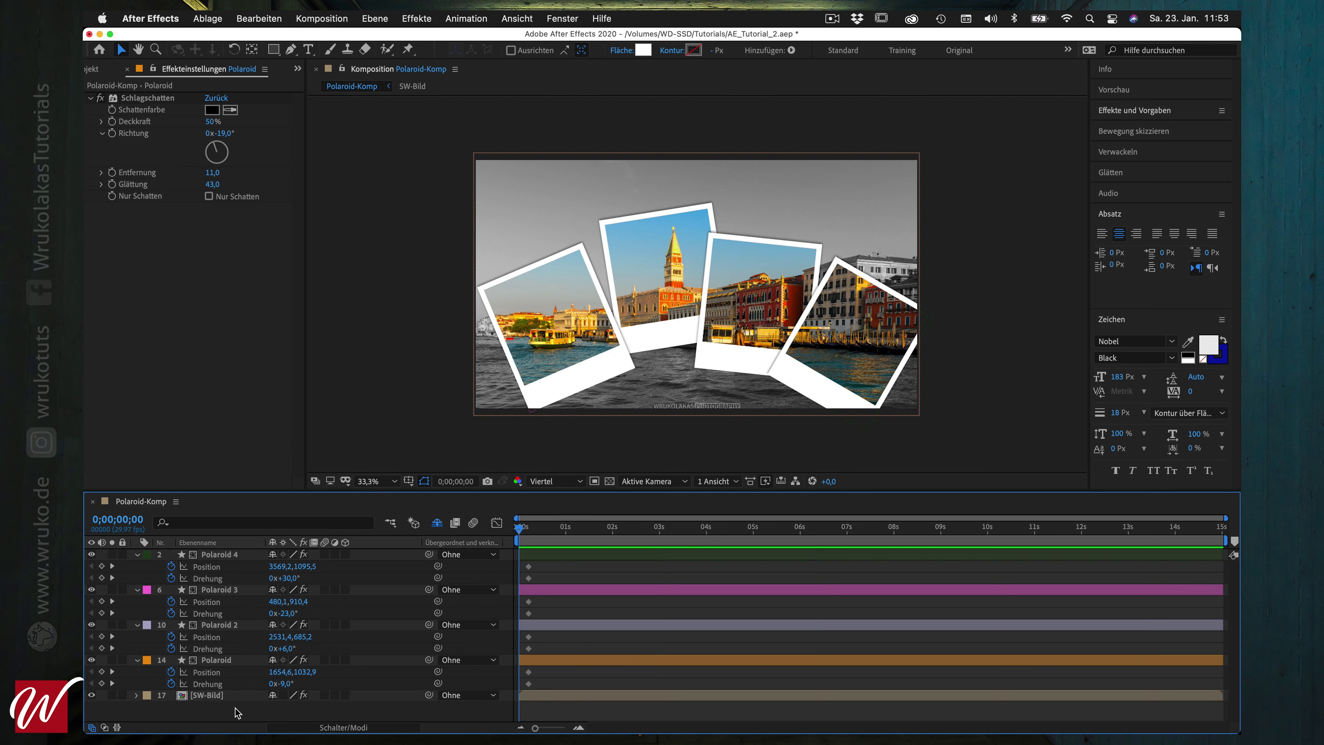
left_click(238, 667)
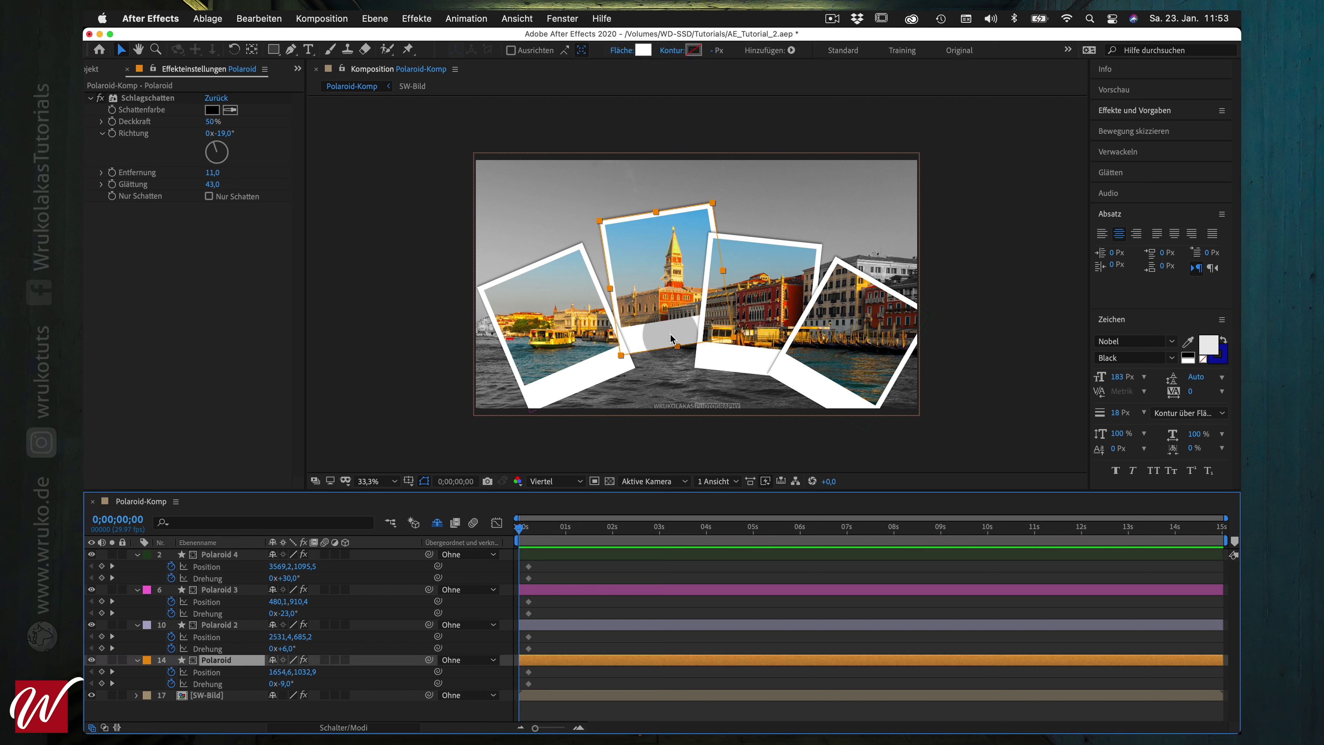
At frame 0, start Polaroid off-frame top-left at +23° and Polaroid 2 off the left at -37°
left_click_drag(670, 335, 456, 134)
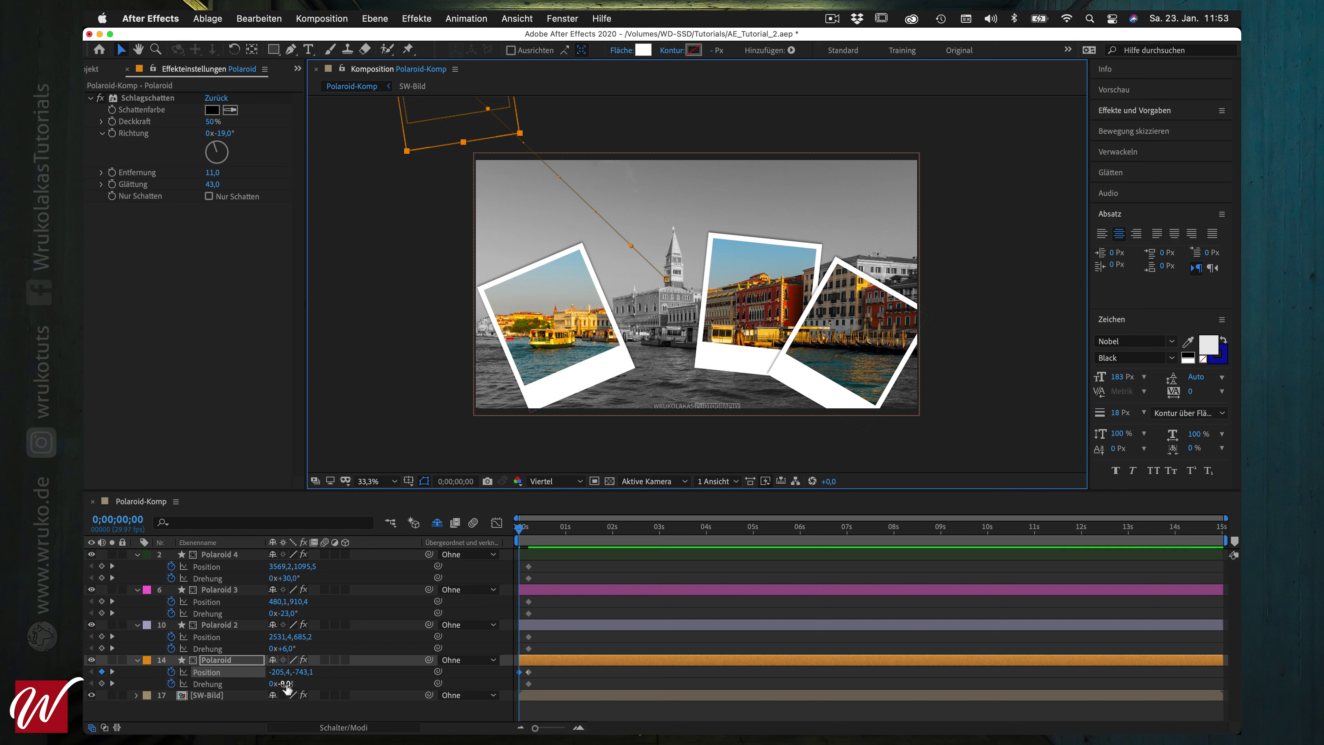
left_click_drag(288, 689, 308, 685)
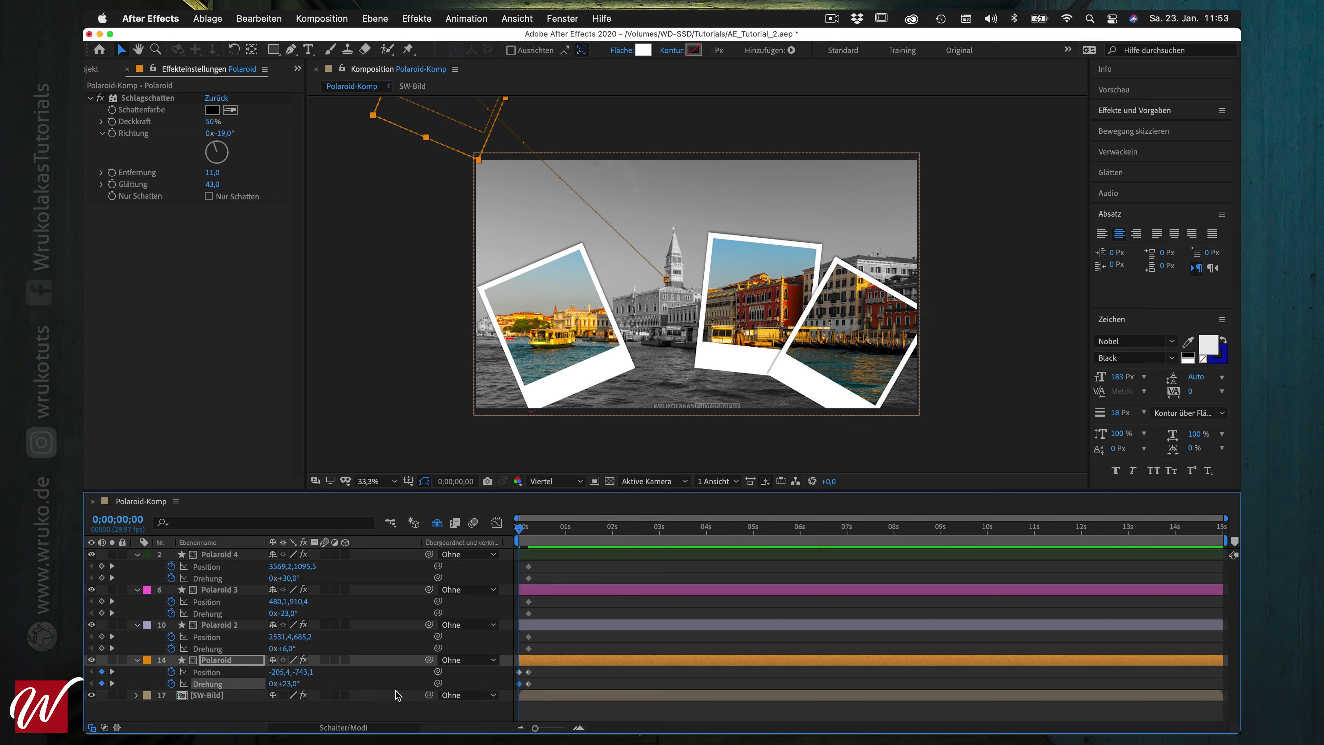
left_click(231, 626)
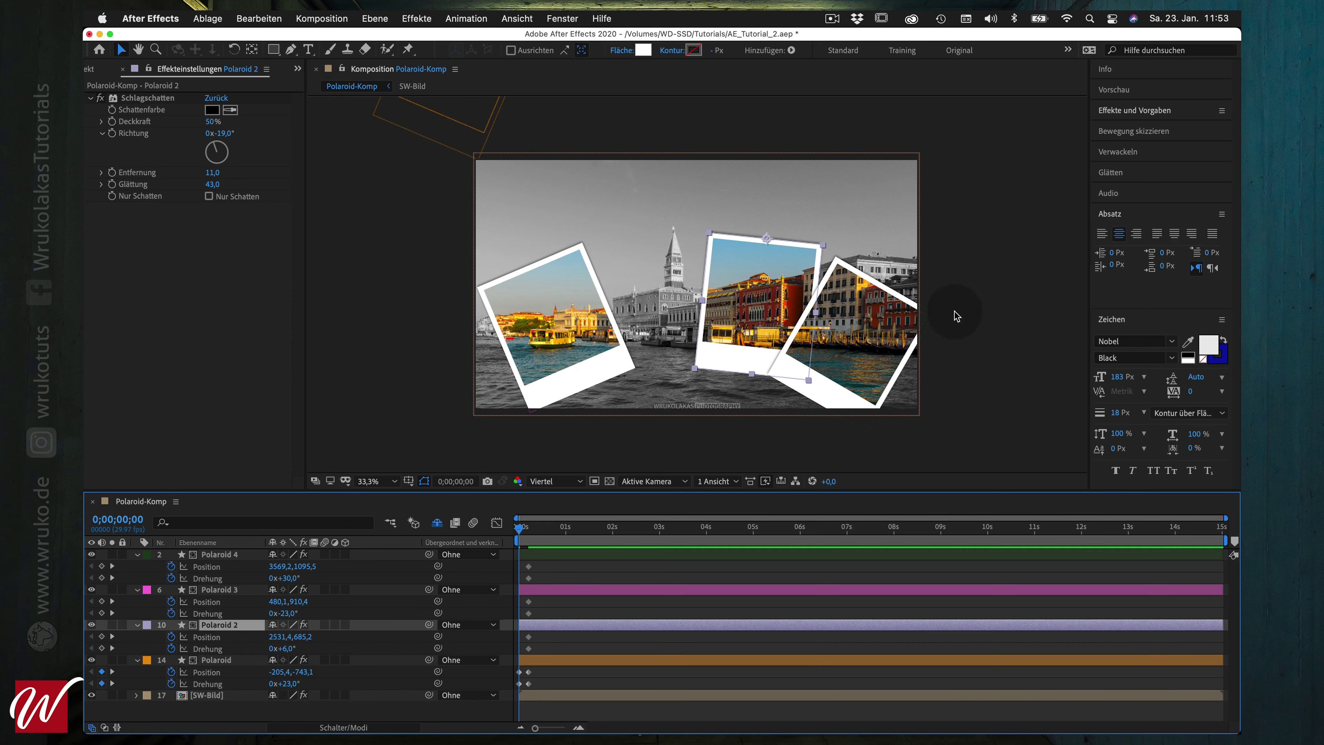
left_click(742, 364)
left_click_drag(743, 364, 364, 354)
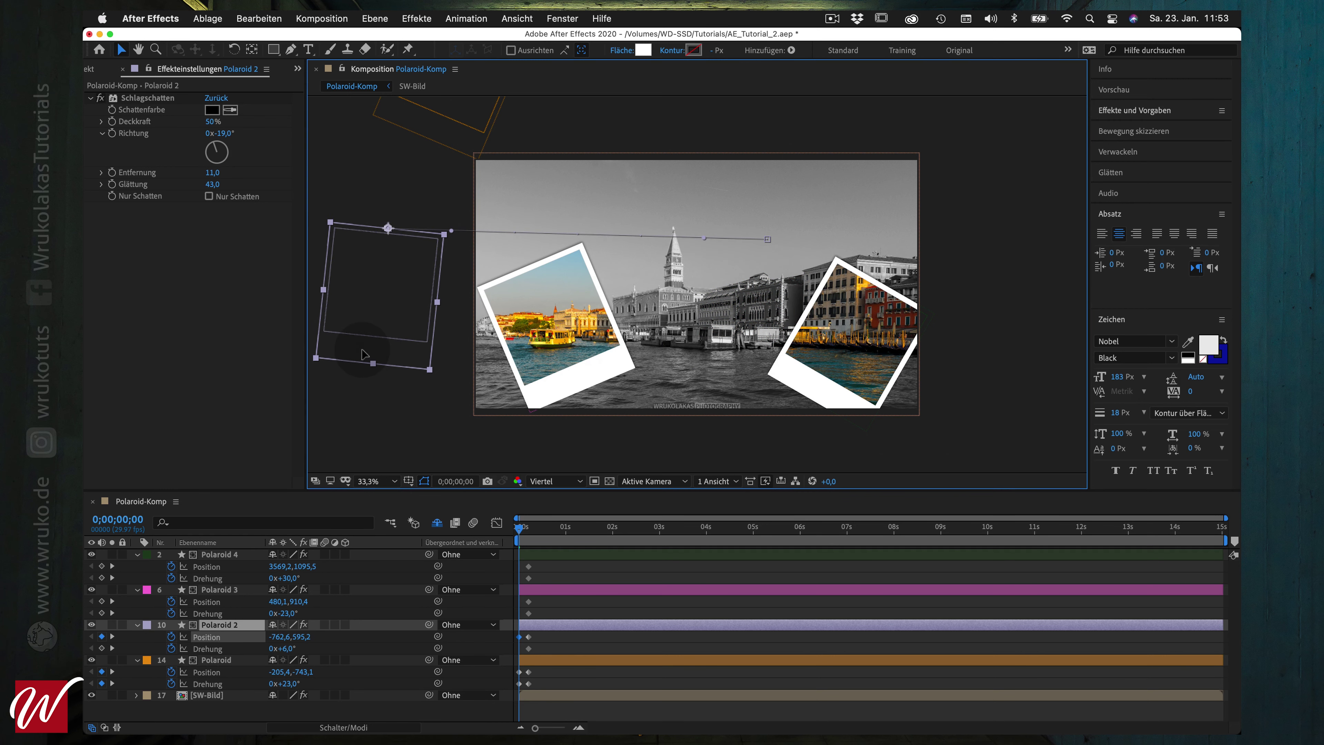
mouse_move(288, 649)
left_mouse_down()
mouse_move(267, 653)
mouse_move(421, 535)
left_mouse_up()
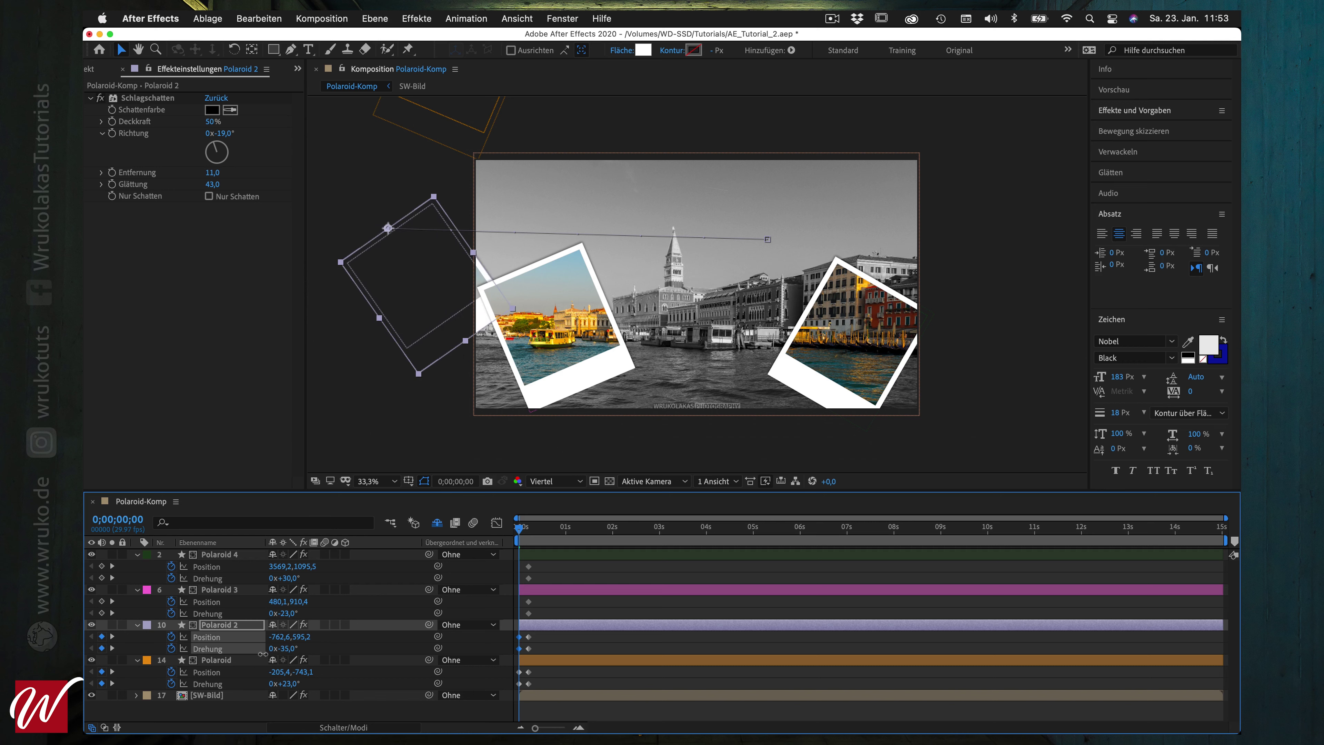
left_click_drag(444, 343, 393, 342)
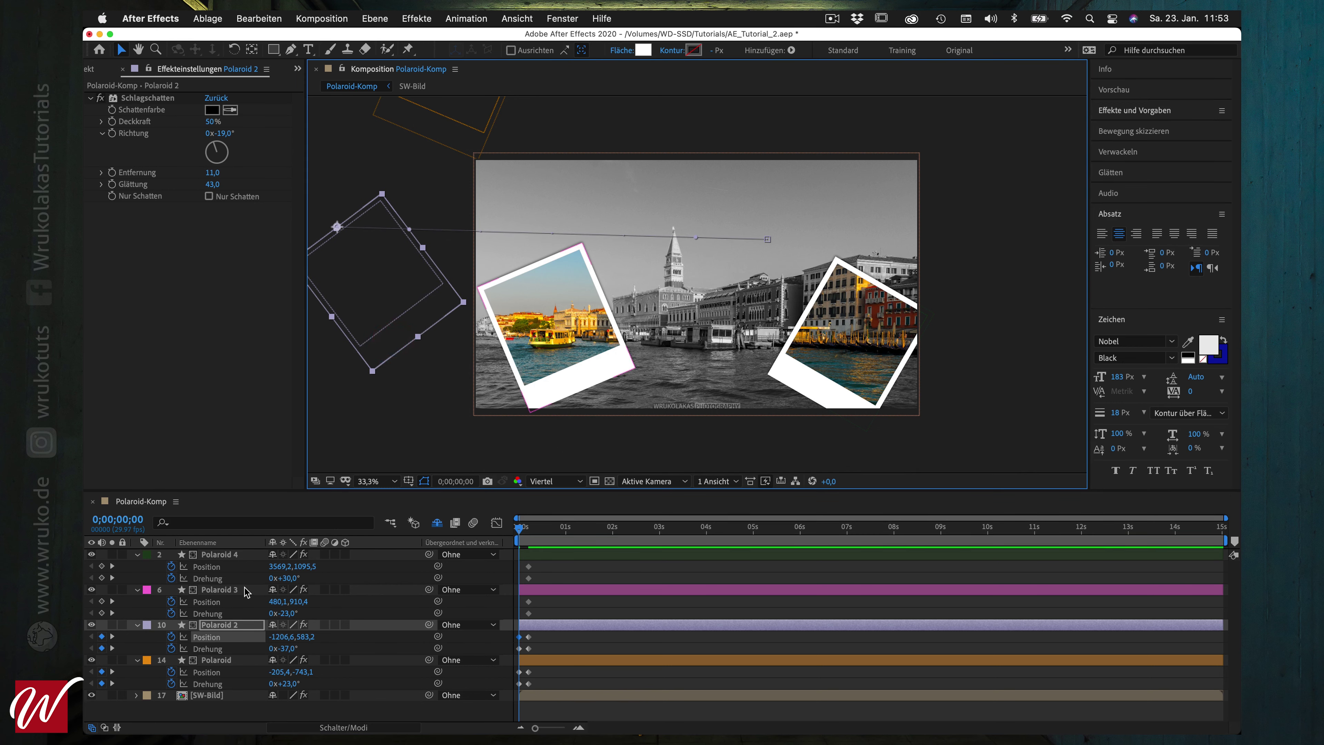
Start Polaroid 3 off-frame to the upper right, tilted +19°
left_click(571, 385)
left_click_drag(580, 383, 1045, 202)
left_click_drag(290, 618, 317, 613)
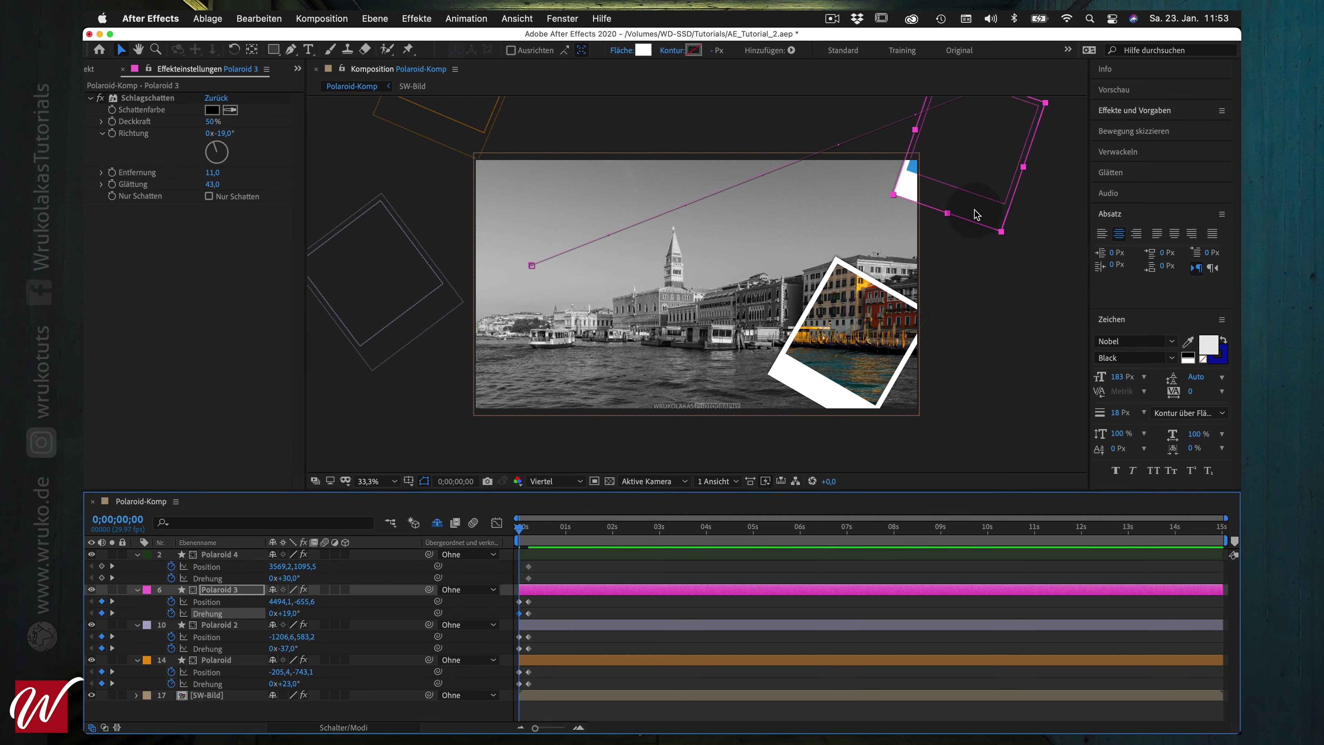
left_click_drag(975, 213, 1026, 222)
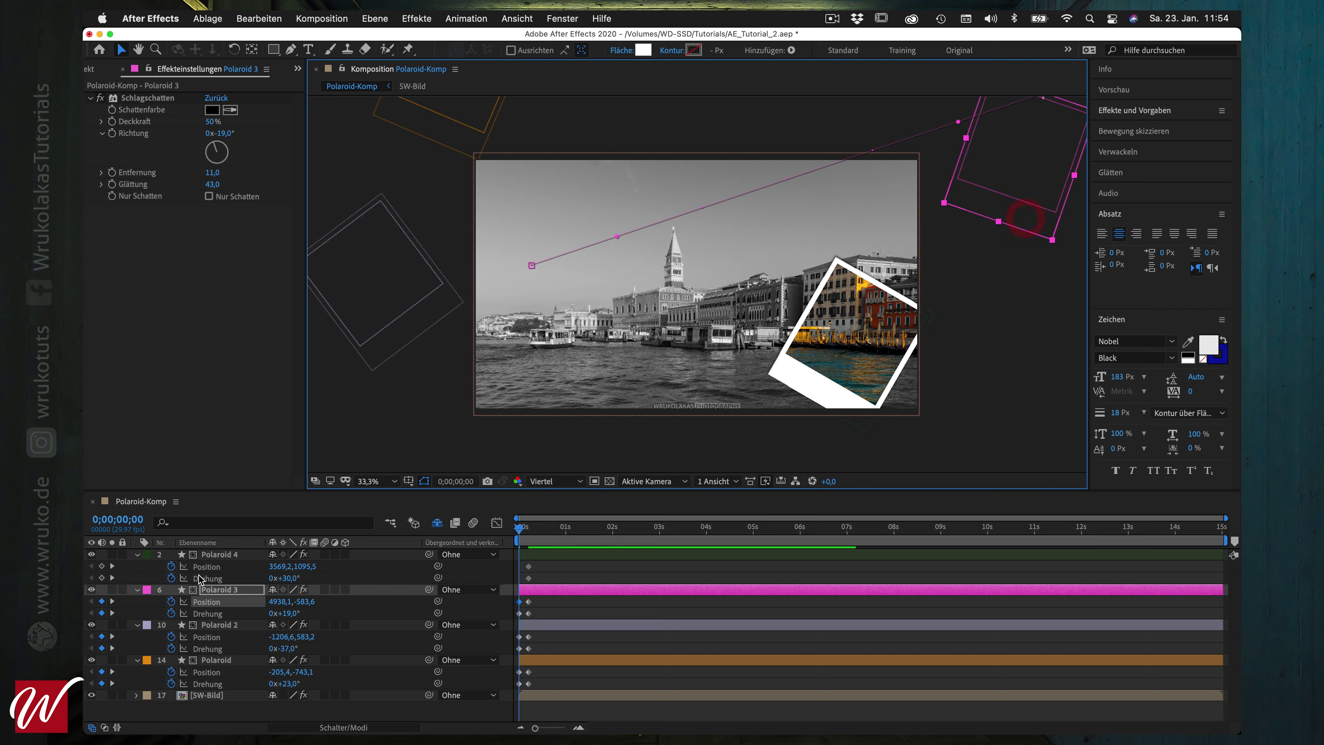
left_click(244, 554)
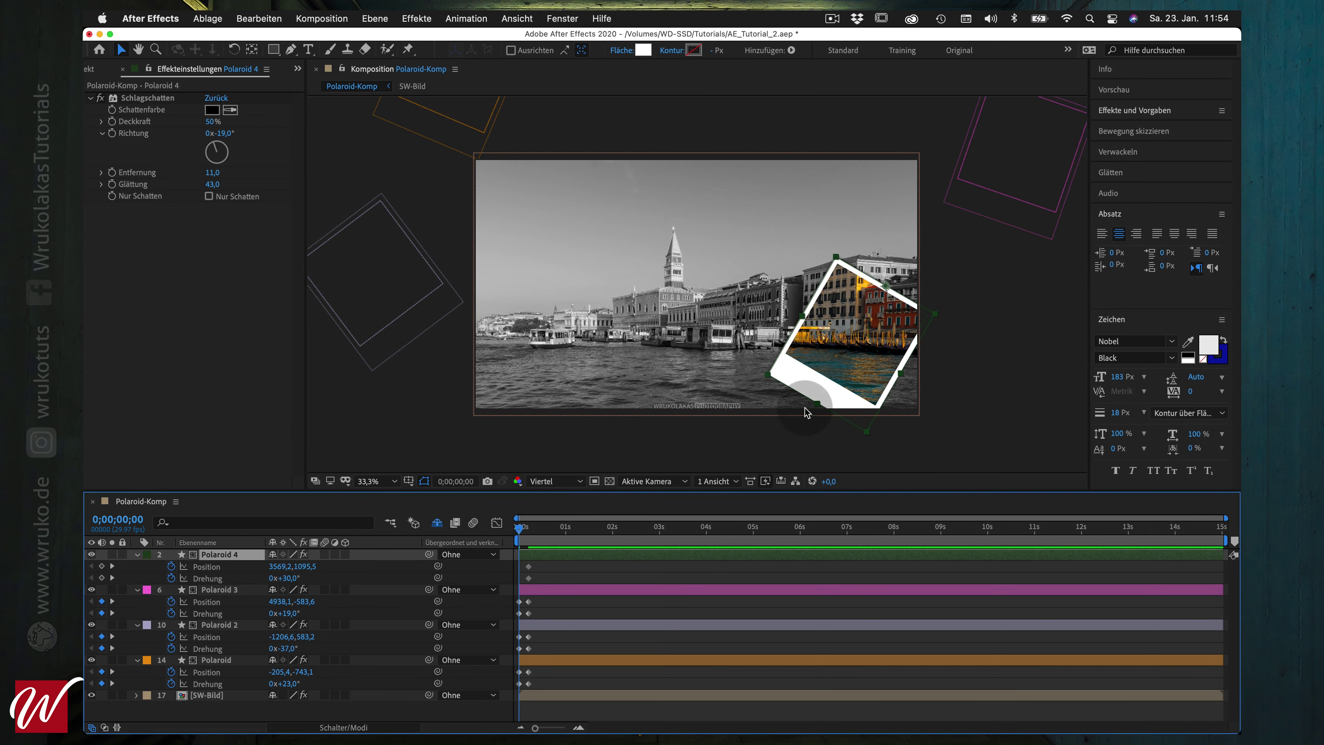
Start Polaroid 4 off-frame below-left at -27°, then check the landed frames at 0;00;00;26
mouse_move(803, 390)
left_mouse_down()
mouse_move(621, 568)
mouse_move(485, 590)
left_mouse_up()
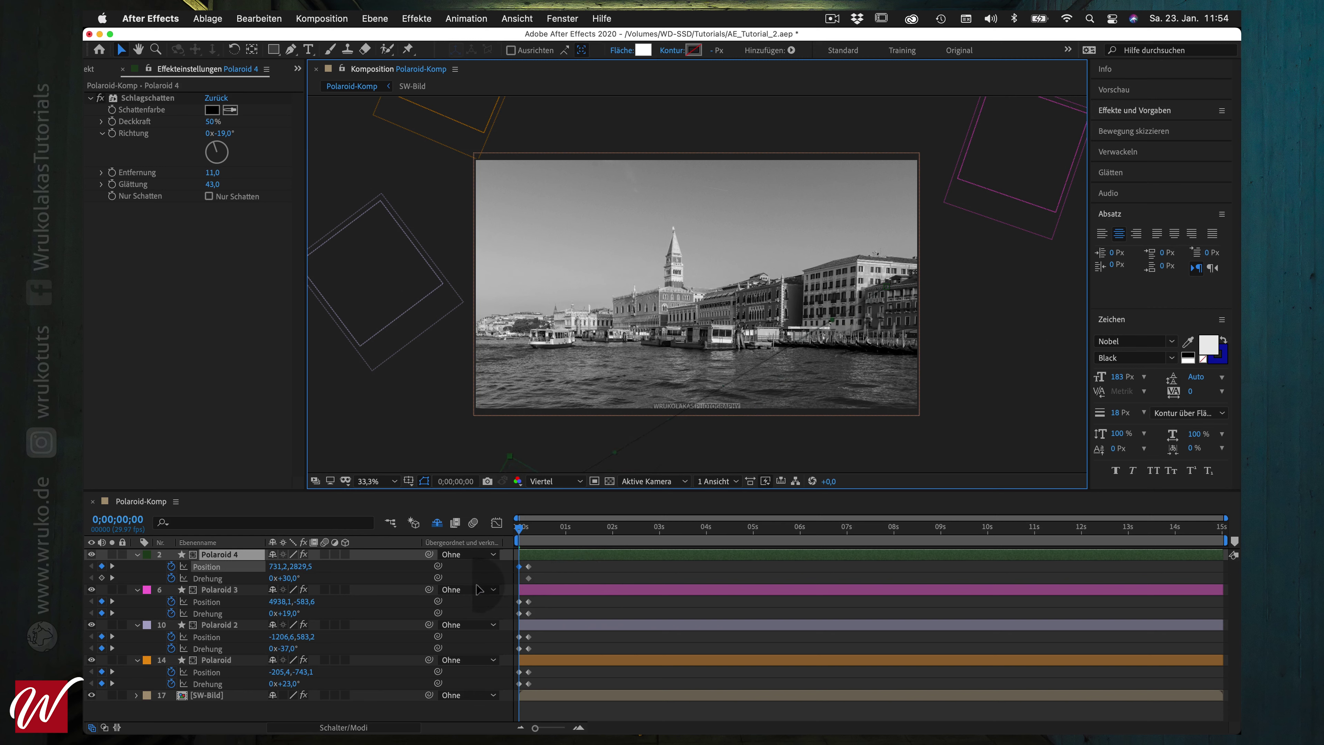
left_click_drag(294, 578, 297, 580)
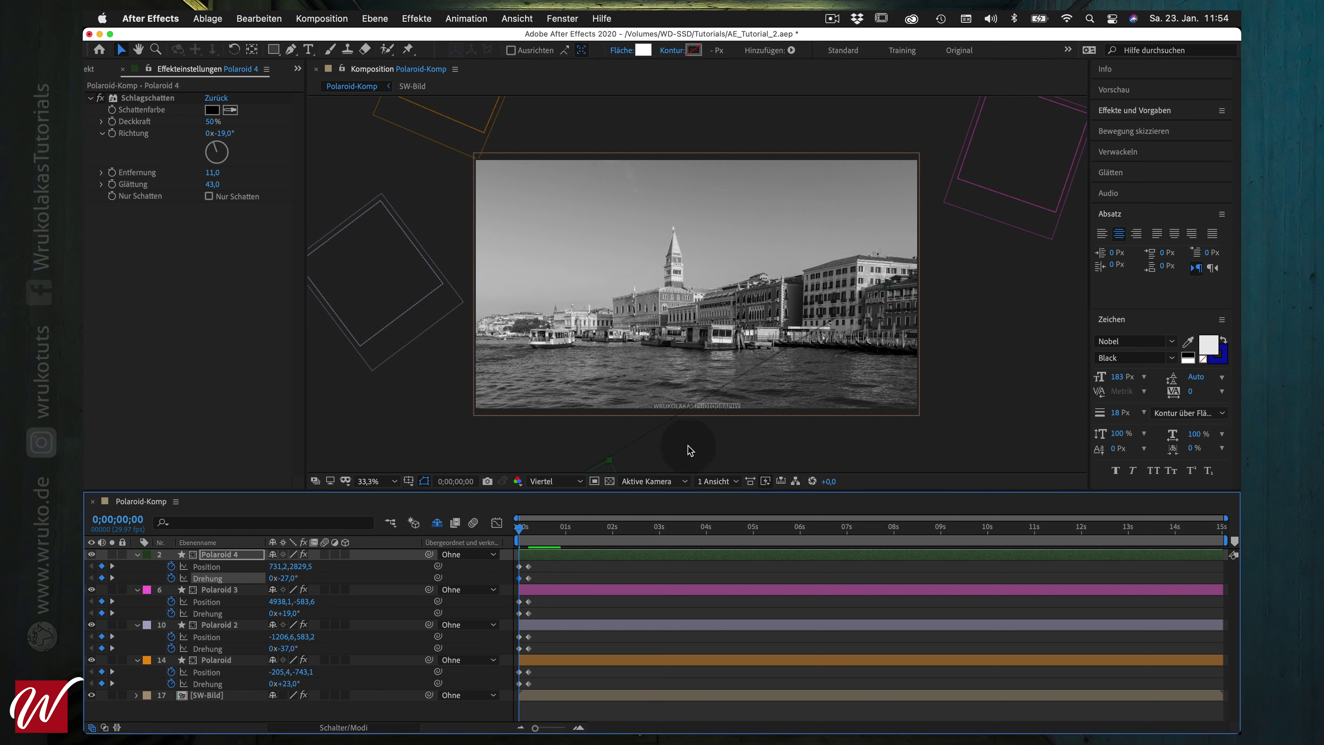
left_click_drag(571, 526, 559, 527)
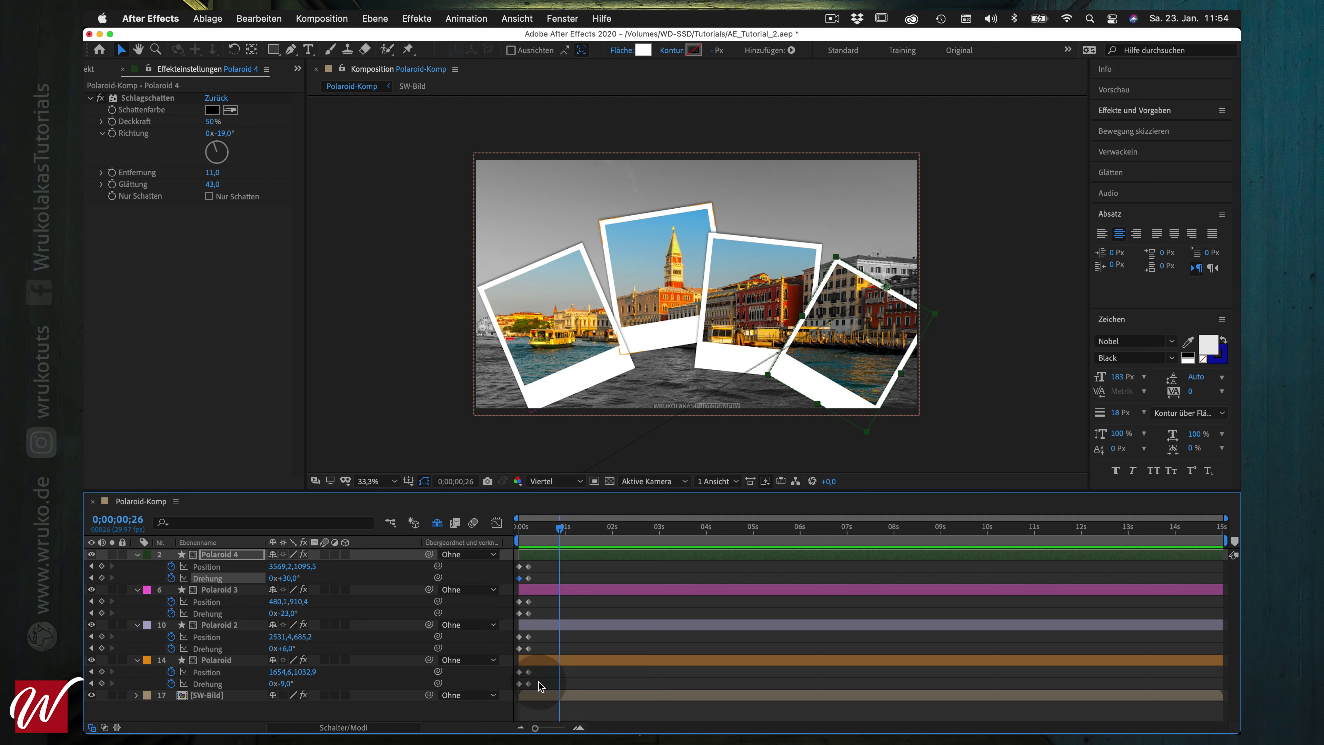
Drag Polaroid 3's Position and Rotation keyframes later in the timeline to stagger its fly-in
mouse_move(540, 649)
left_mouse_down()
mouse_move(515, 634)
mouse_move(547, 652)
left_mouse_up()
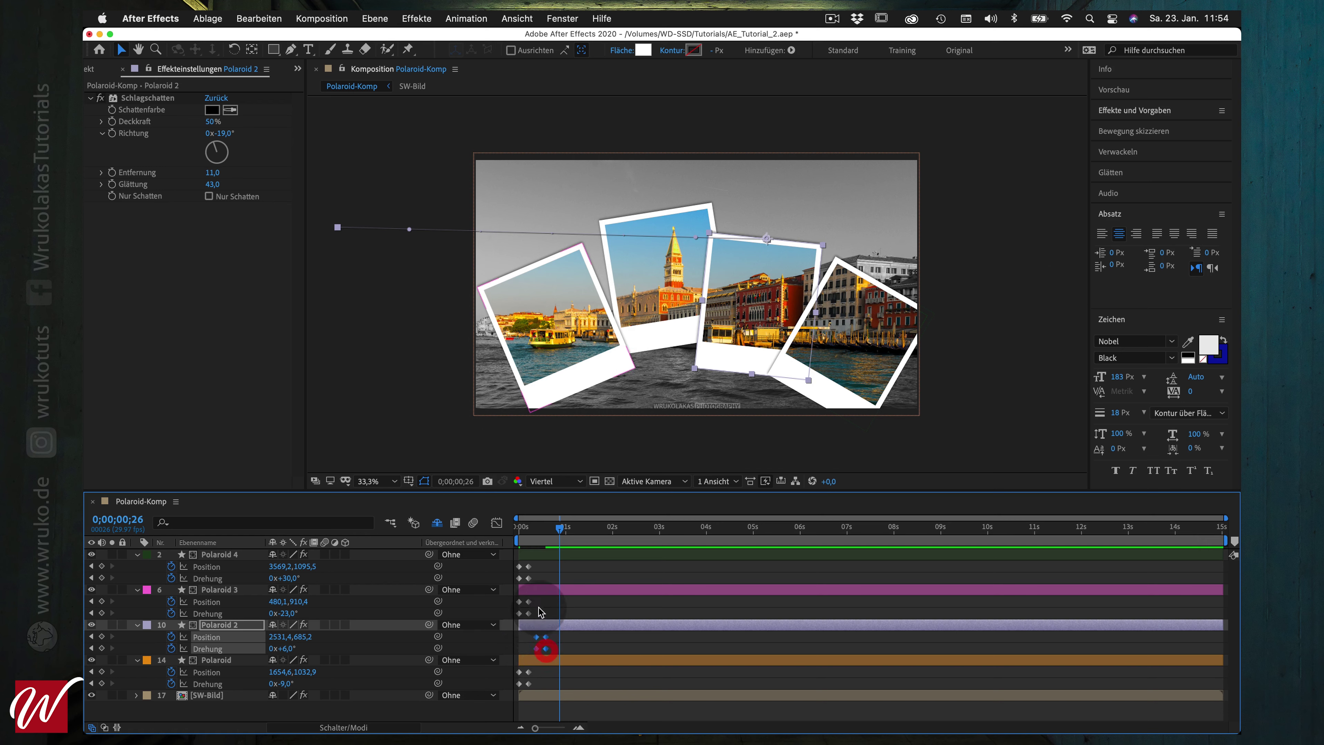
mouse_move(513, 600)
left_mouse_down()
mouse_move(530, 616)
mouse_move(564, 614)
left_mouse_up()
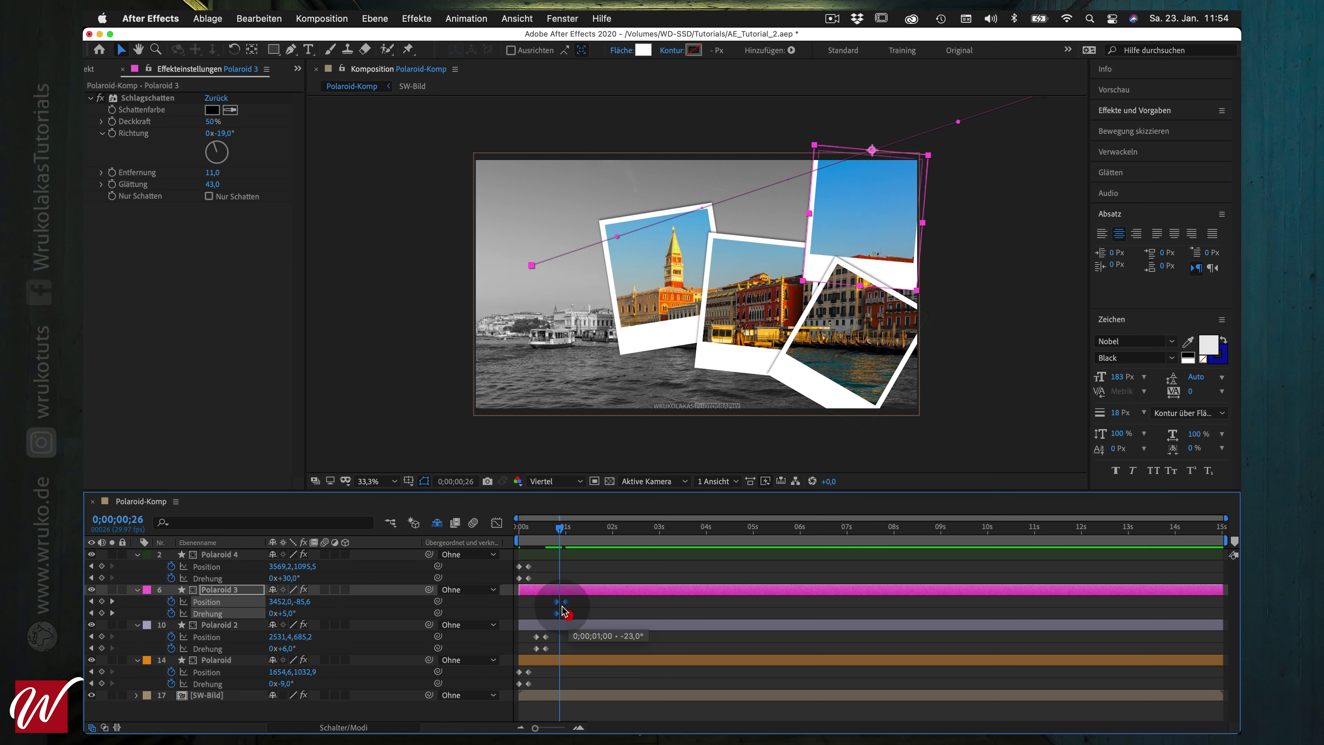
mouse_move(541, 580)
left_mouse_down()
mouse_move(516, 565)
mouse_move(586, 579)
left_mouse_up()
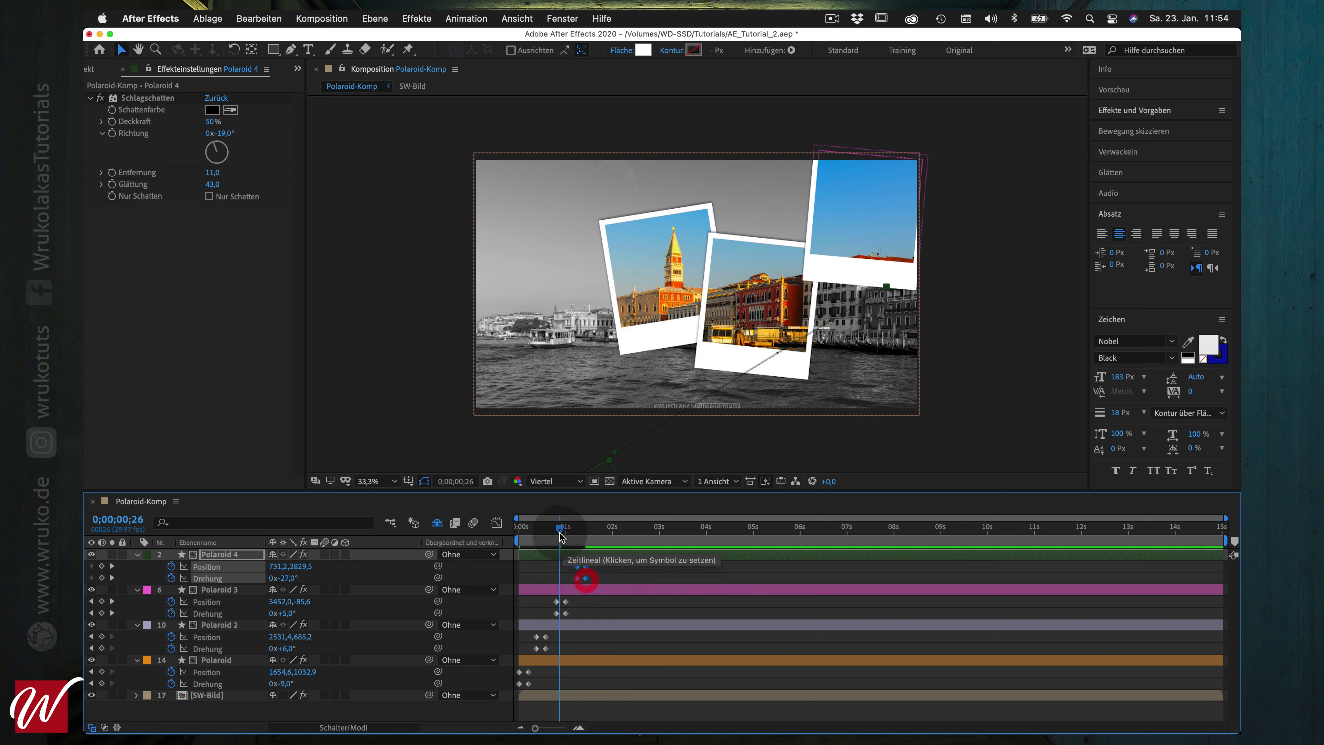
key("Home")
key("space")
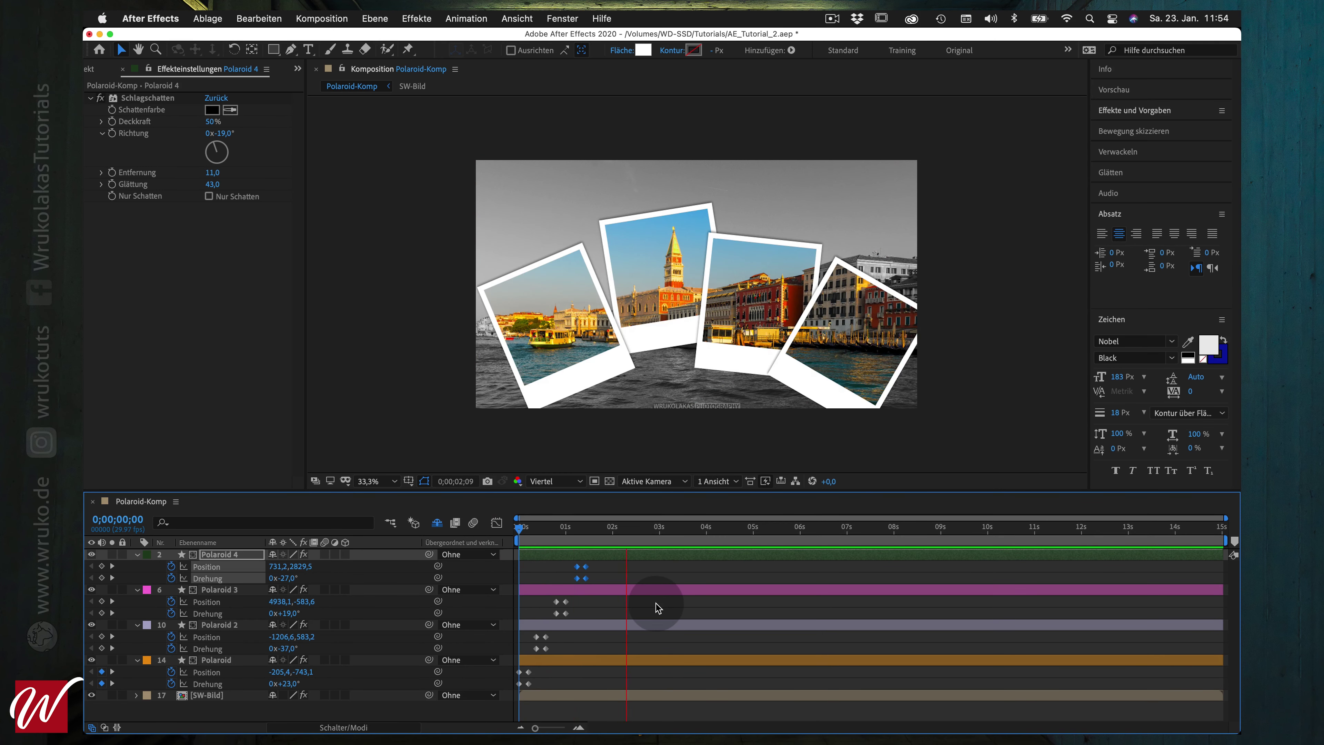
key("space")
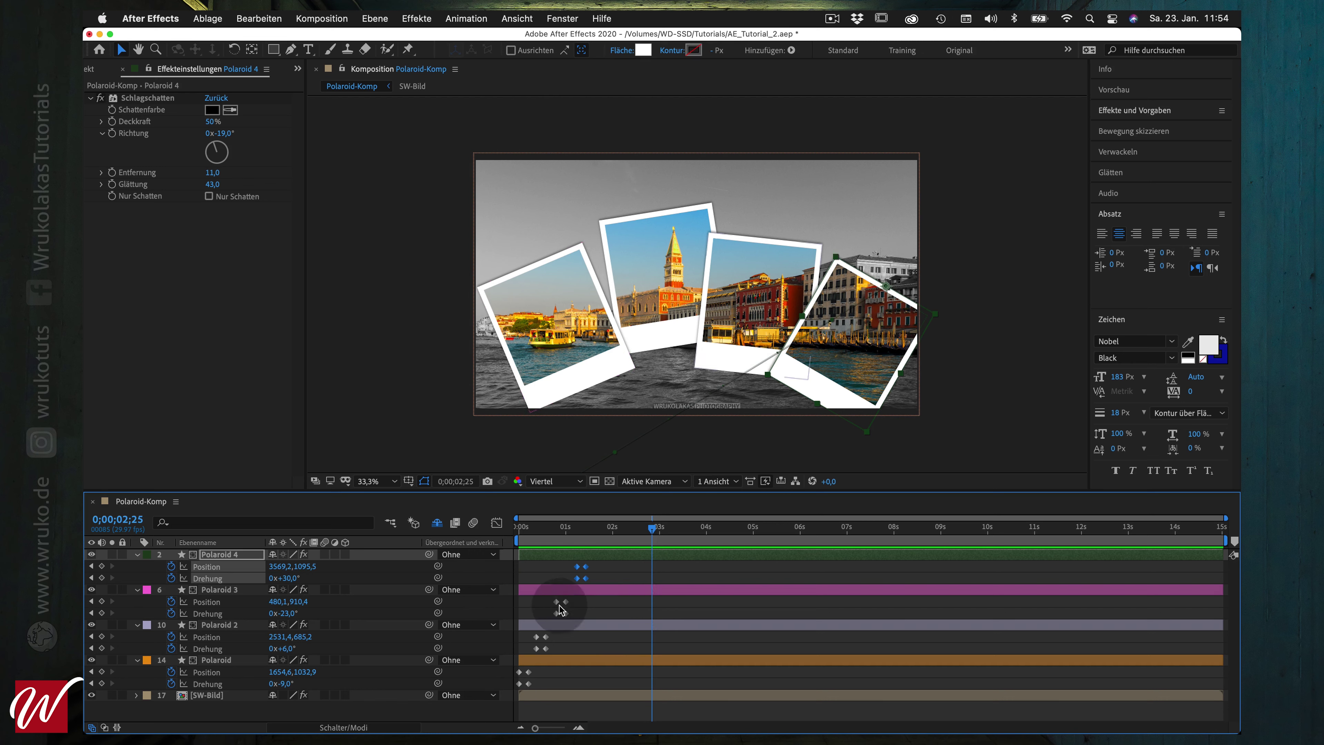
right_click(587, 573)
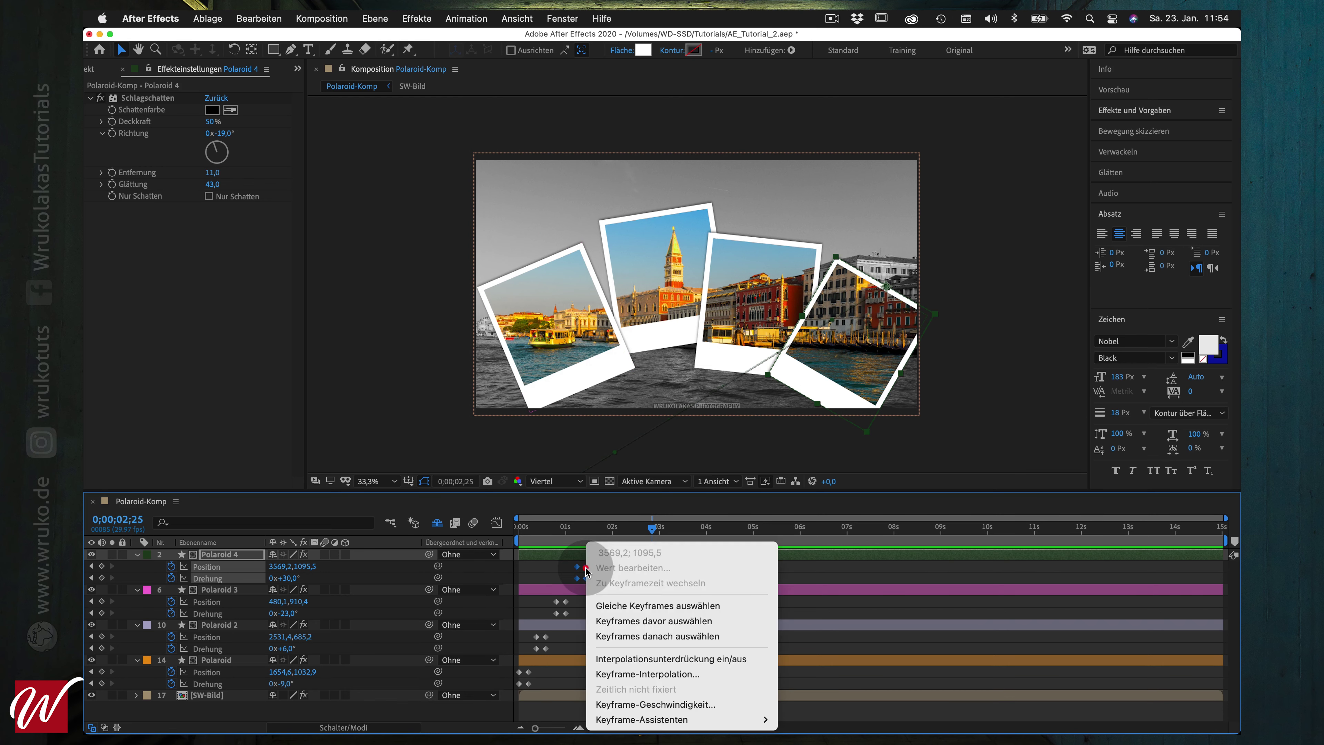
Apply Easy Ease In (Shift+F9) to the last Position keyframe of Polaroid, Polaroid 2, 3 and 4
left_click(588, 573)
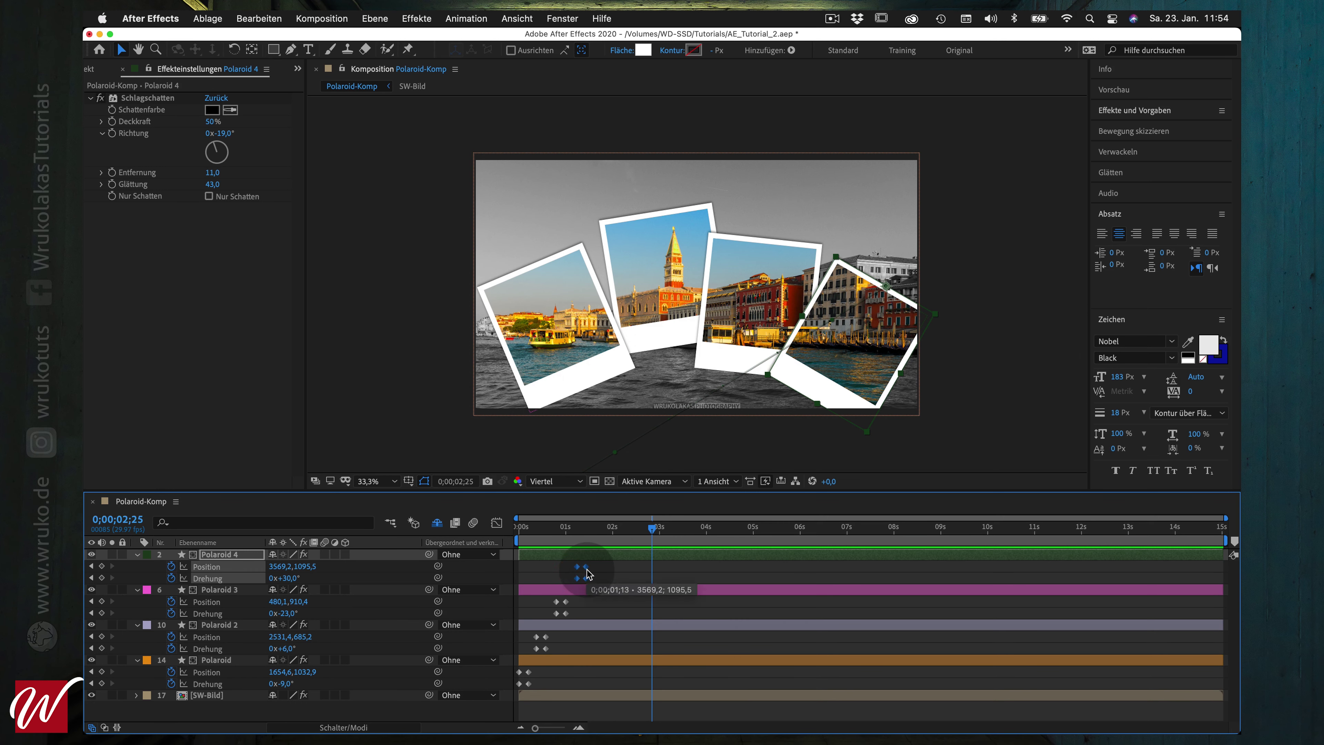
left_click(547, 689)
left_click_drag(546, 686, 519, 675)
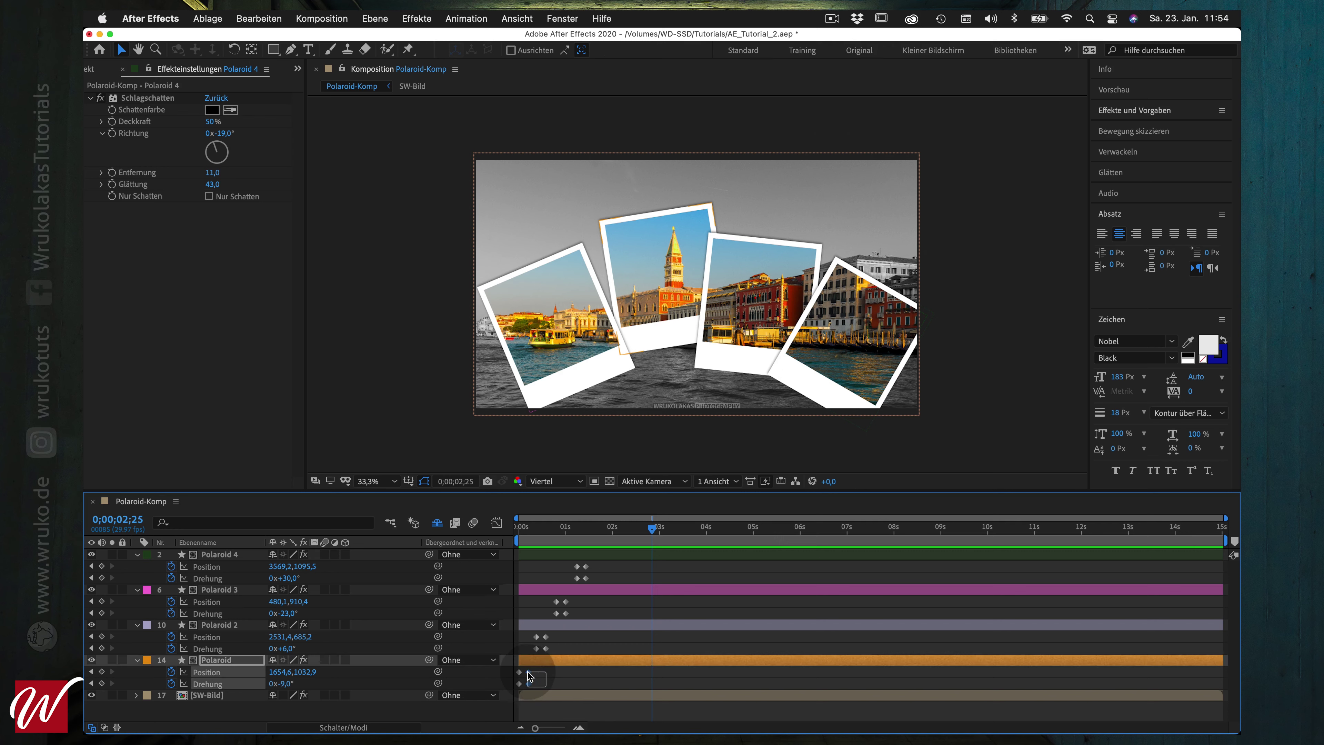
left_click(538, 672)
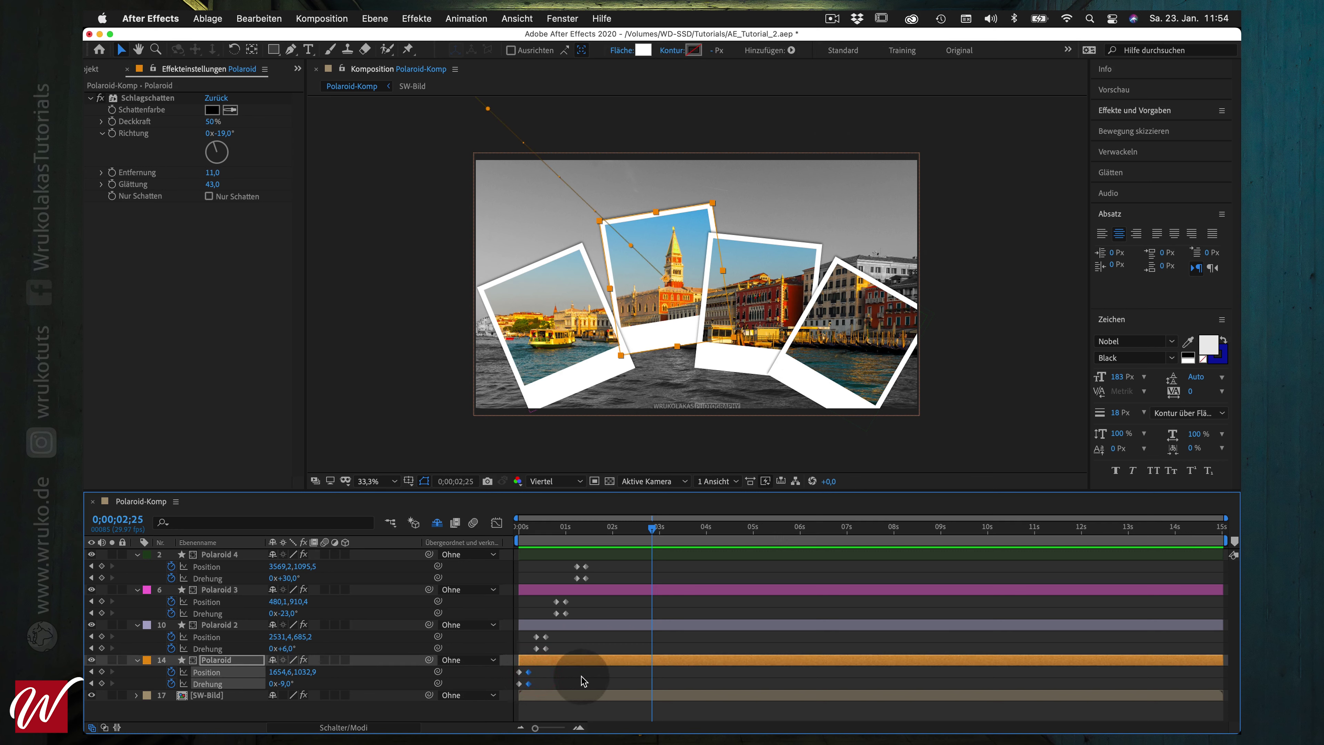
left_click(582, 677)
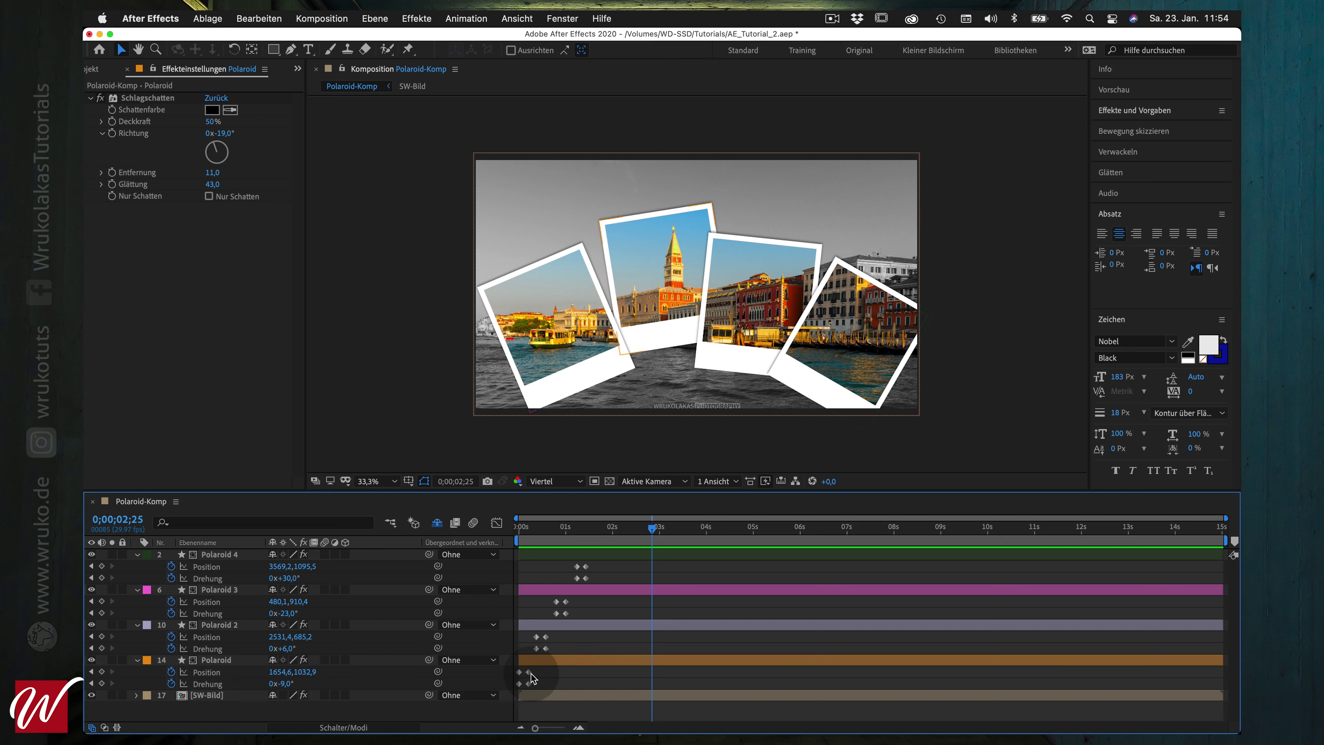
left_click(529, 673)
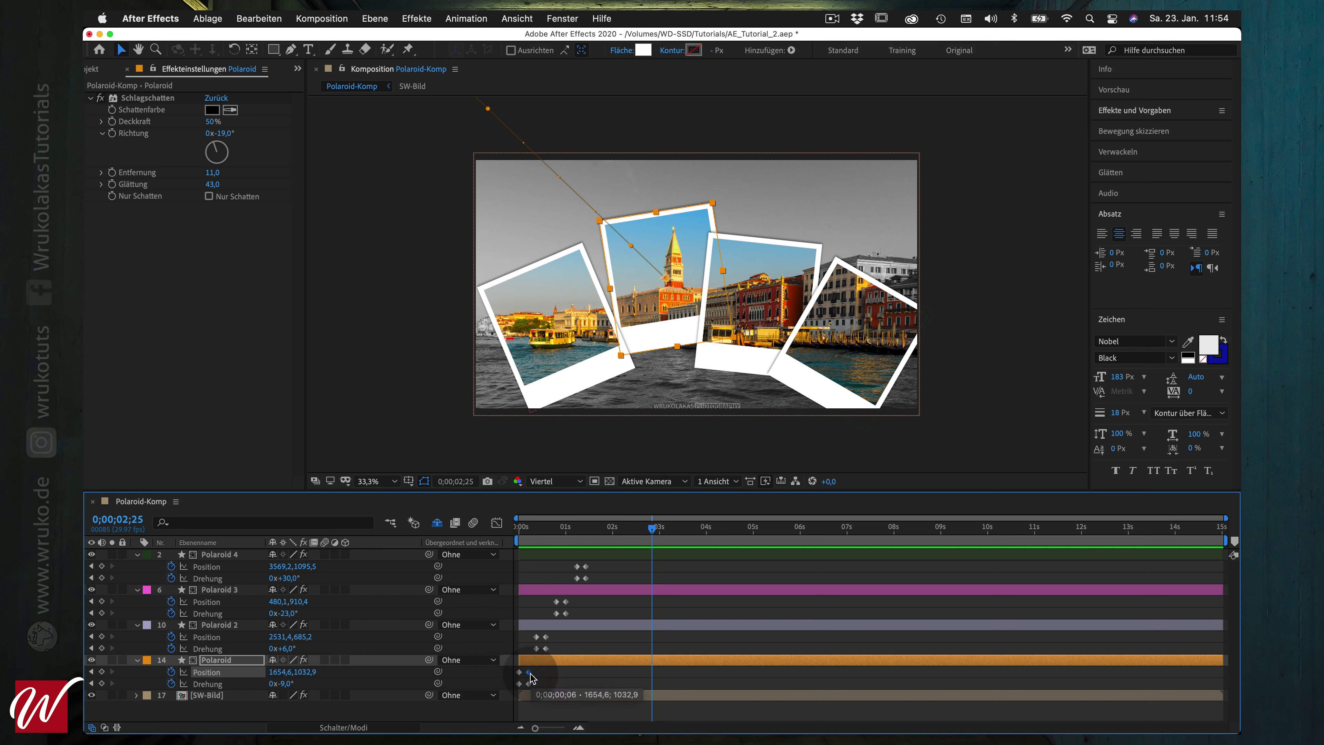
left_click(545, 637)
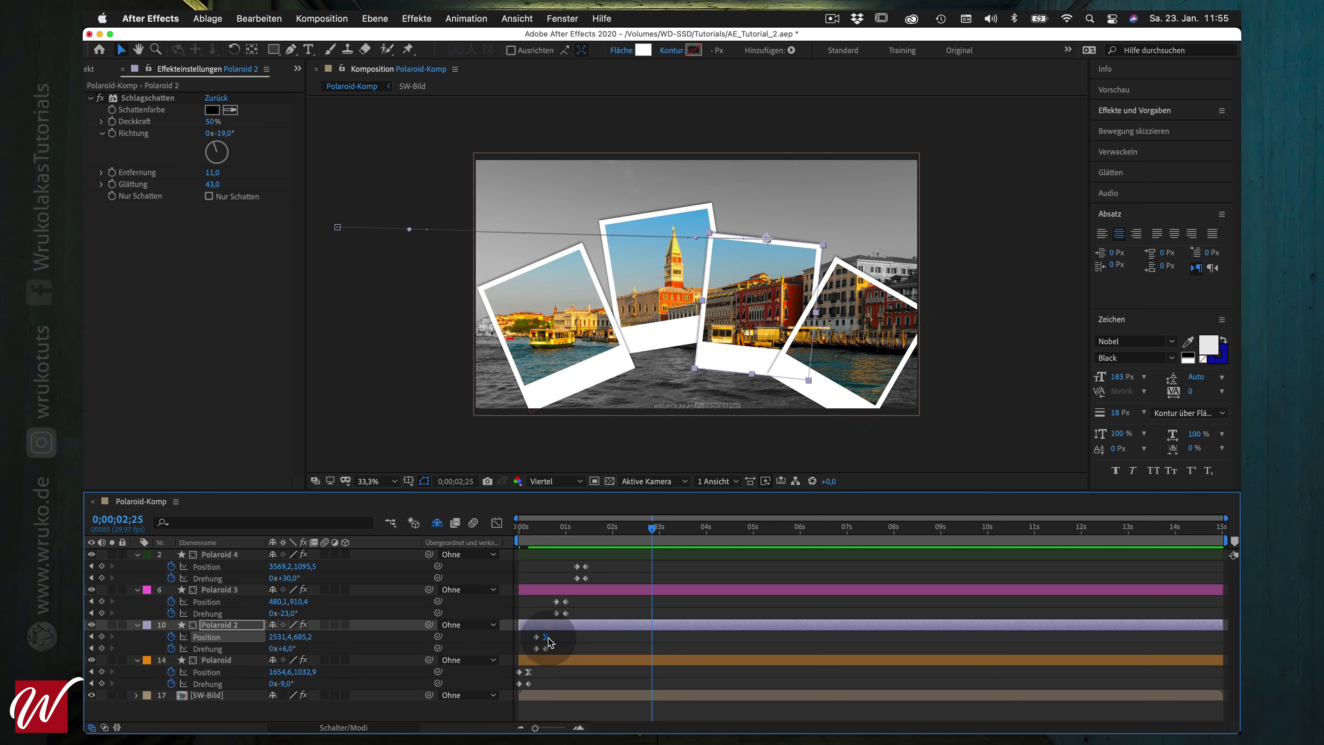
left_click(569, 603)
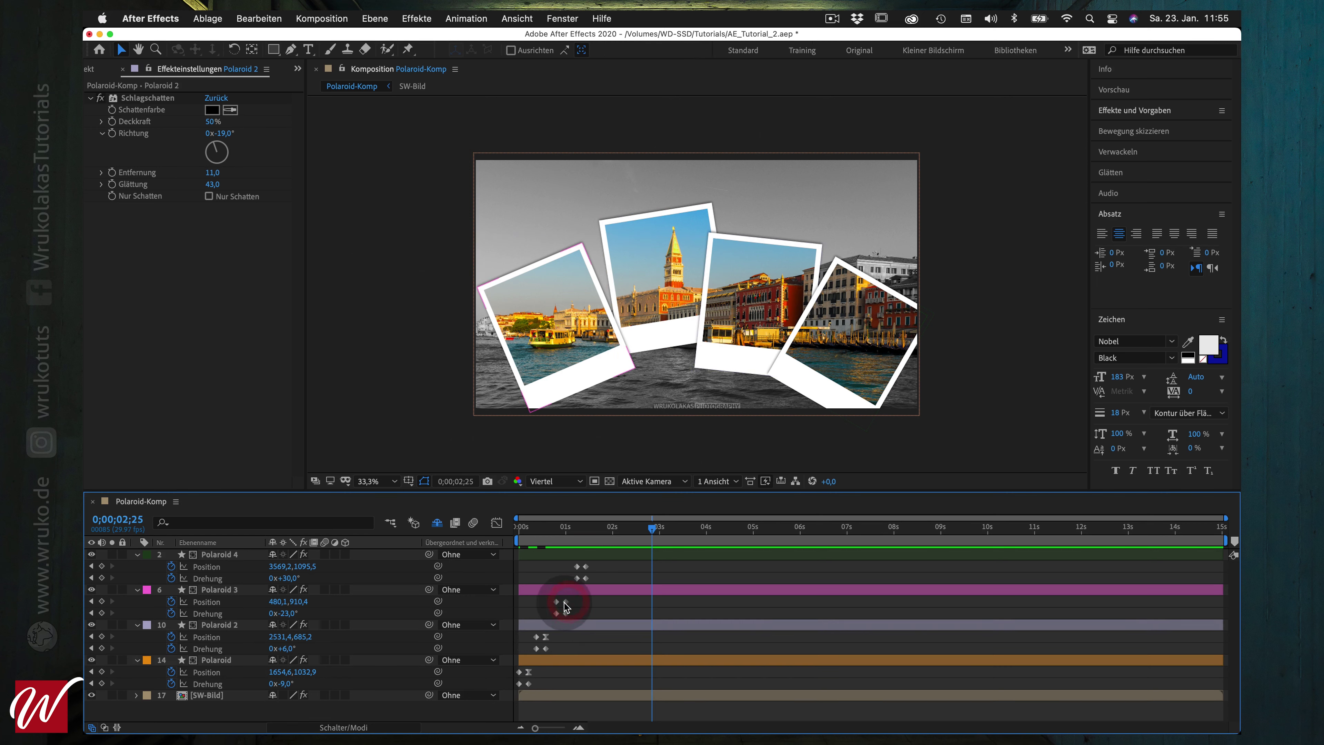
left_click(565, 602)
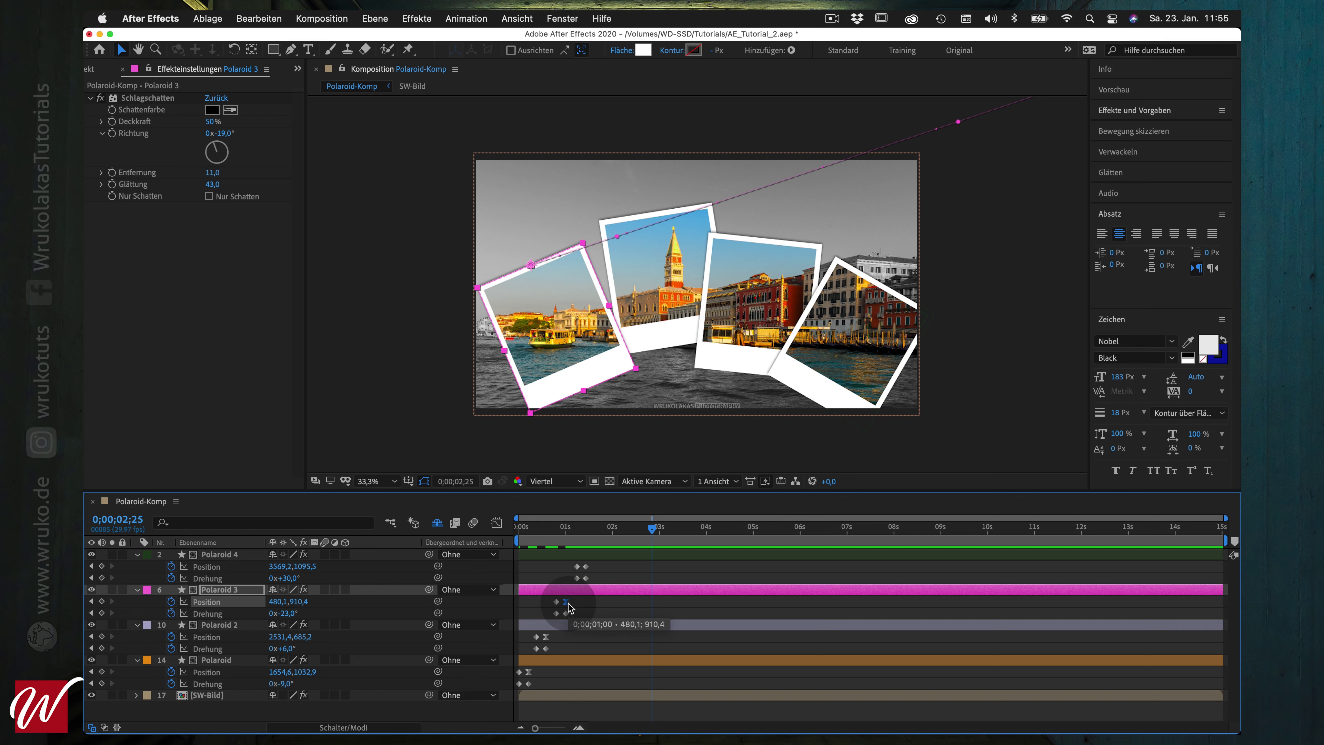
left_click(586, 567)
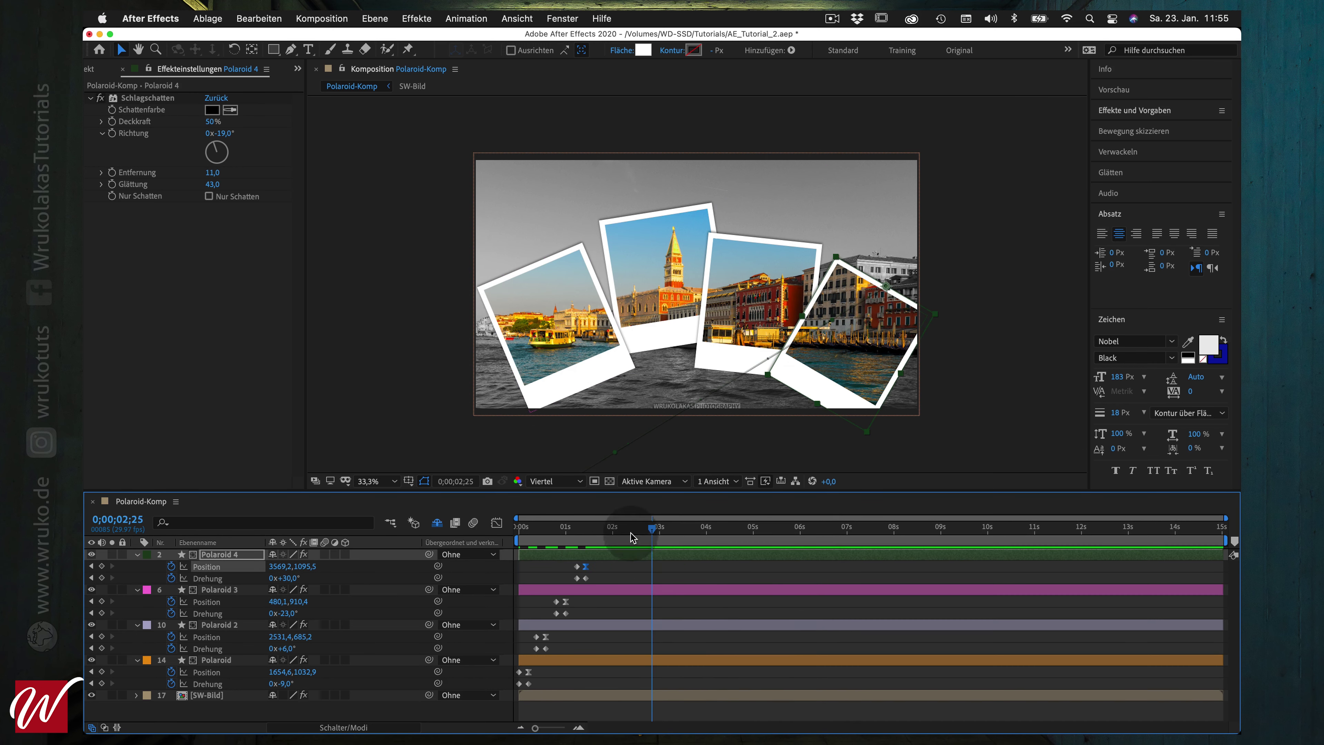
Preview the animation from the start of the composition
key("Home")
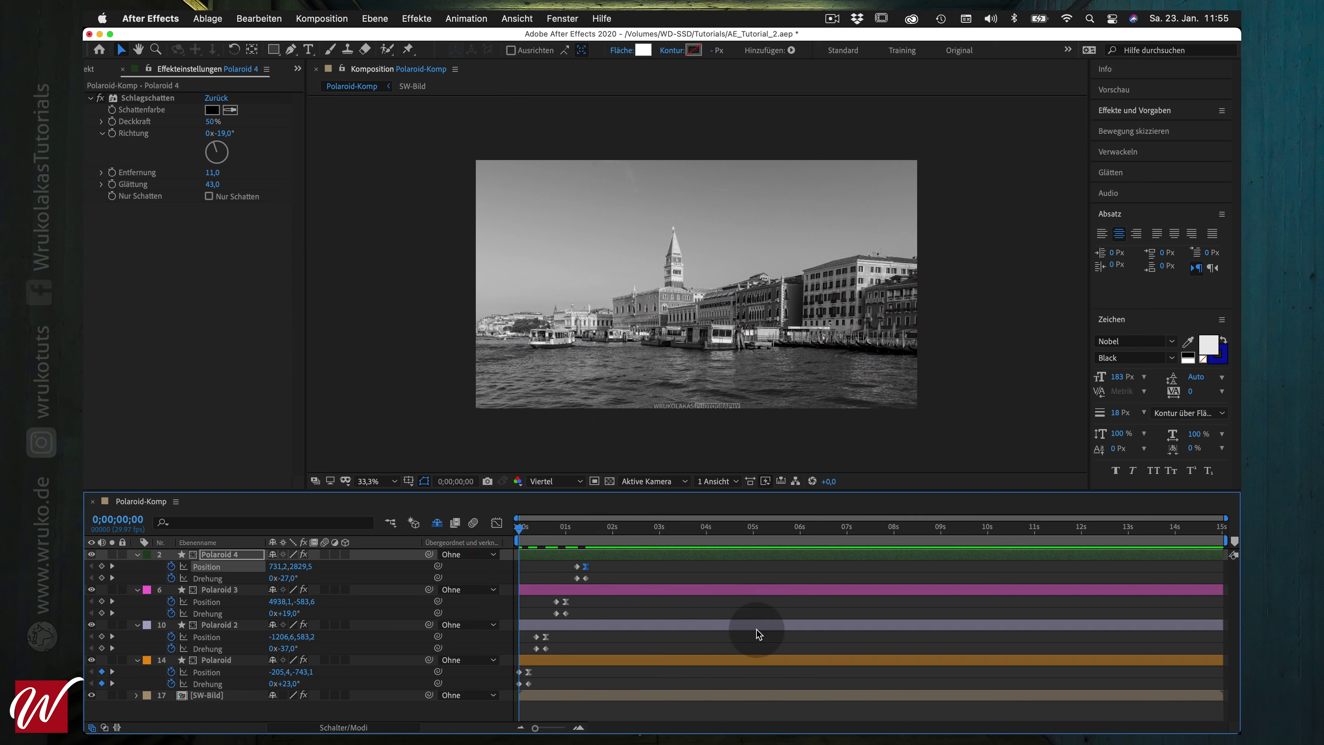
key("space")
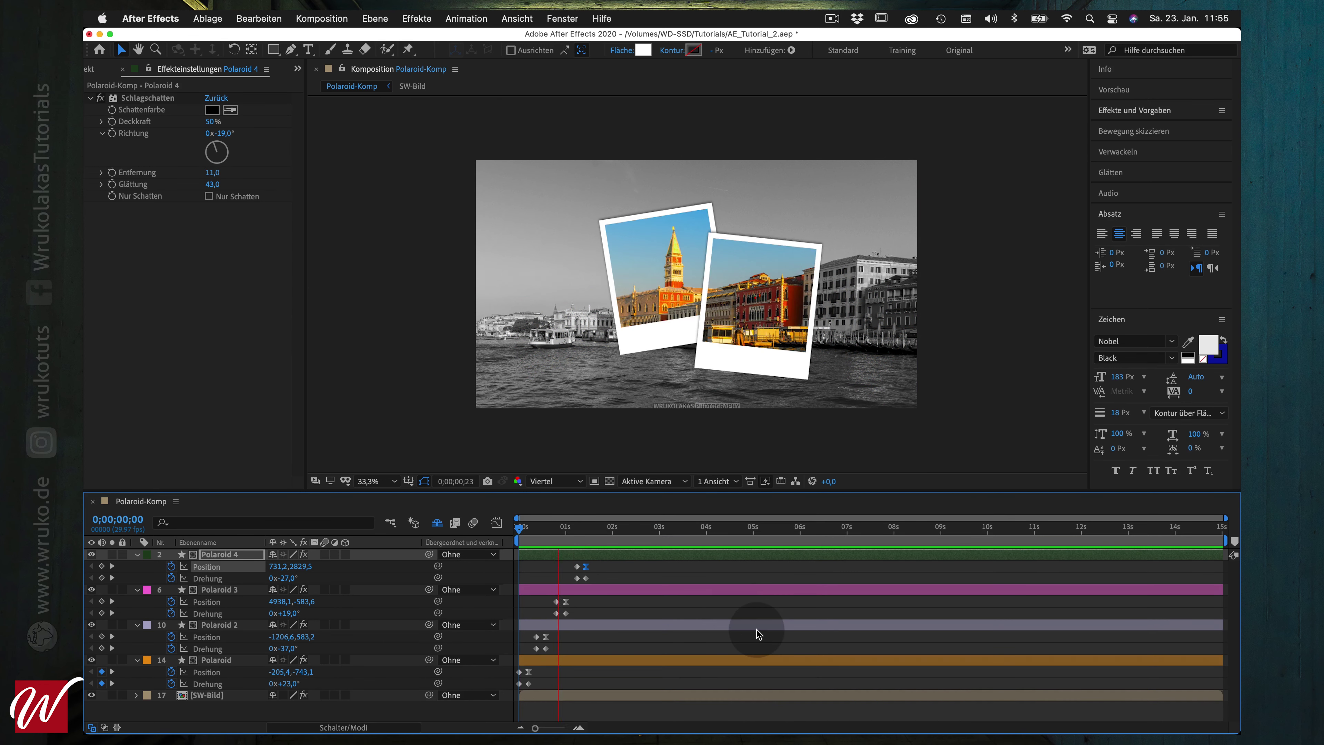
key("space")
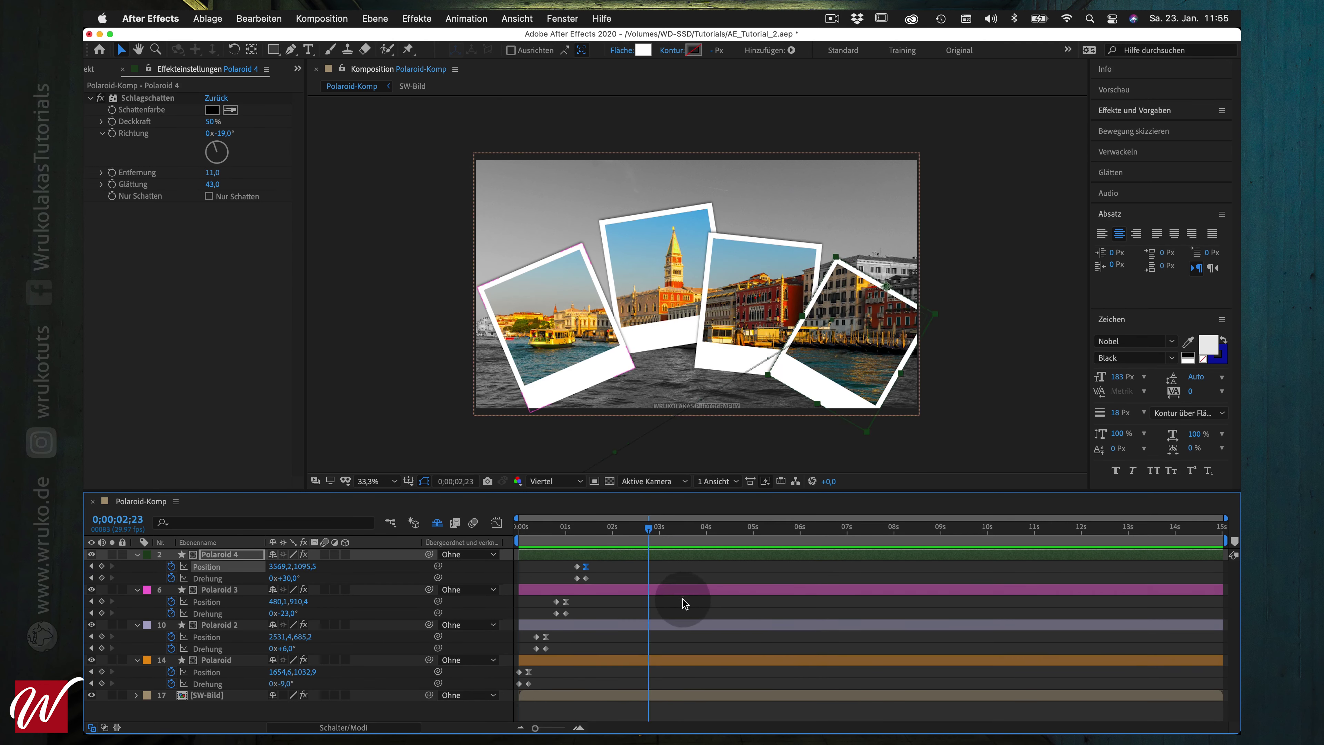
Move Polaroid's end keyframes a few frames later
left_click_drag(542, 685, 528, 677)
left_click(528, 676)
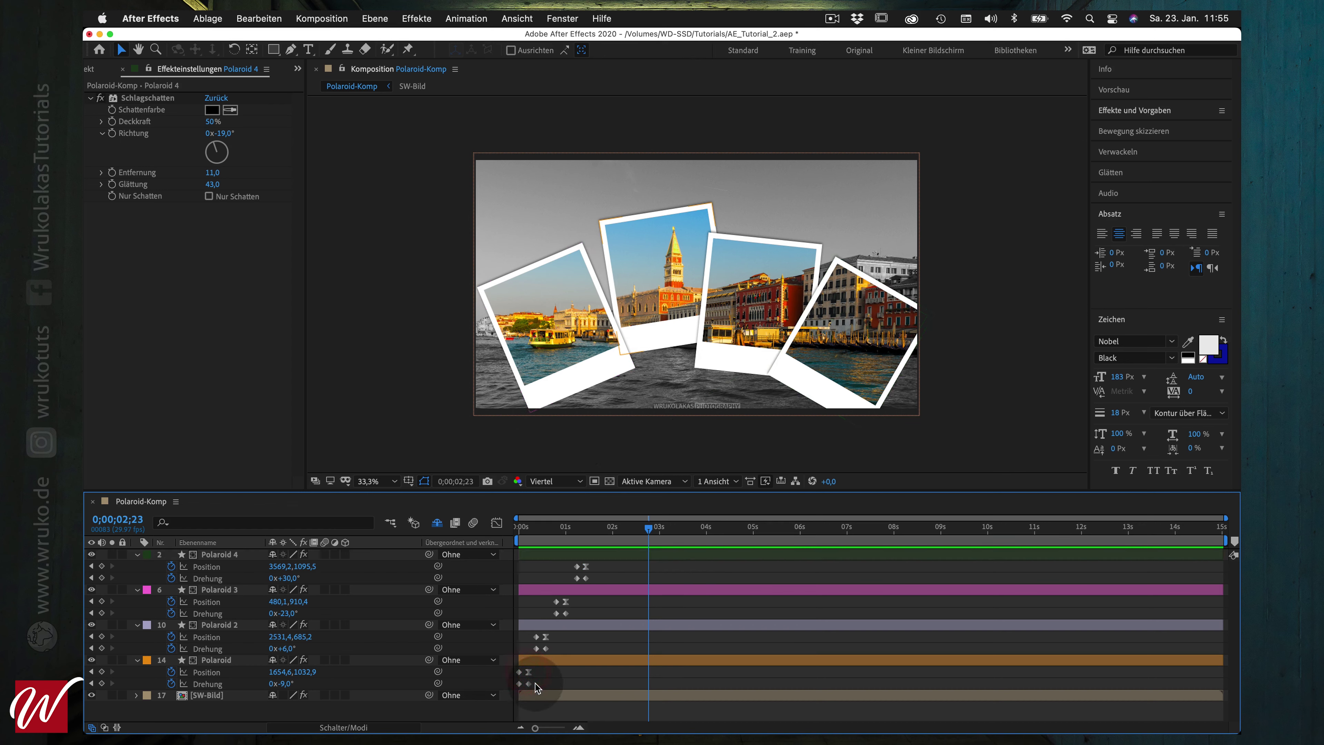
left_click(528, 672)
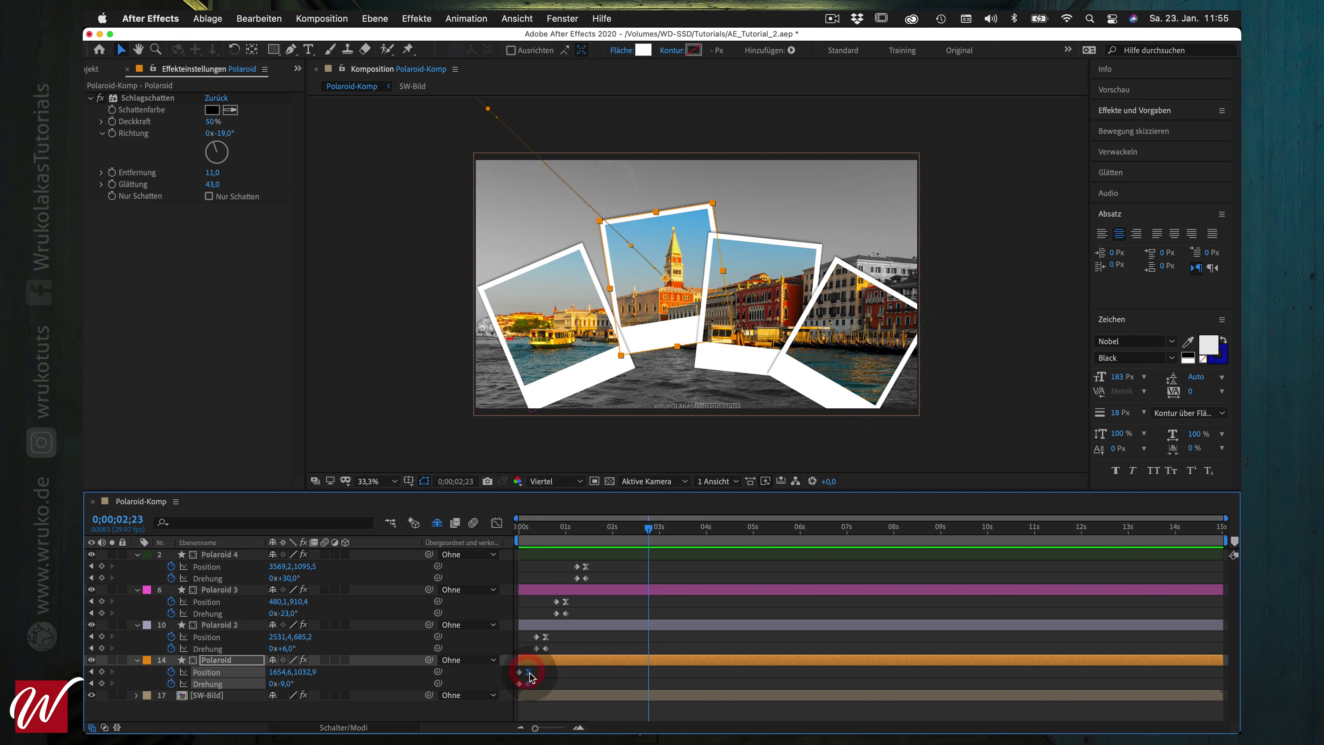
left_click_drag(529, 676, 536, 677)
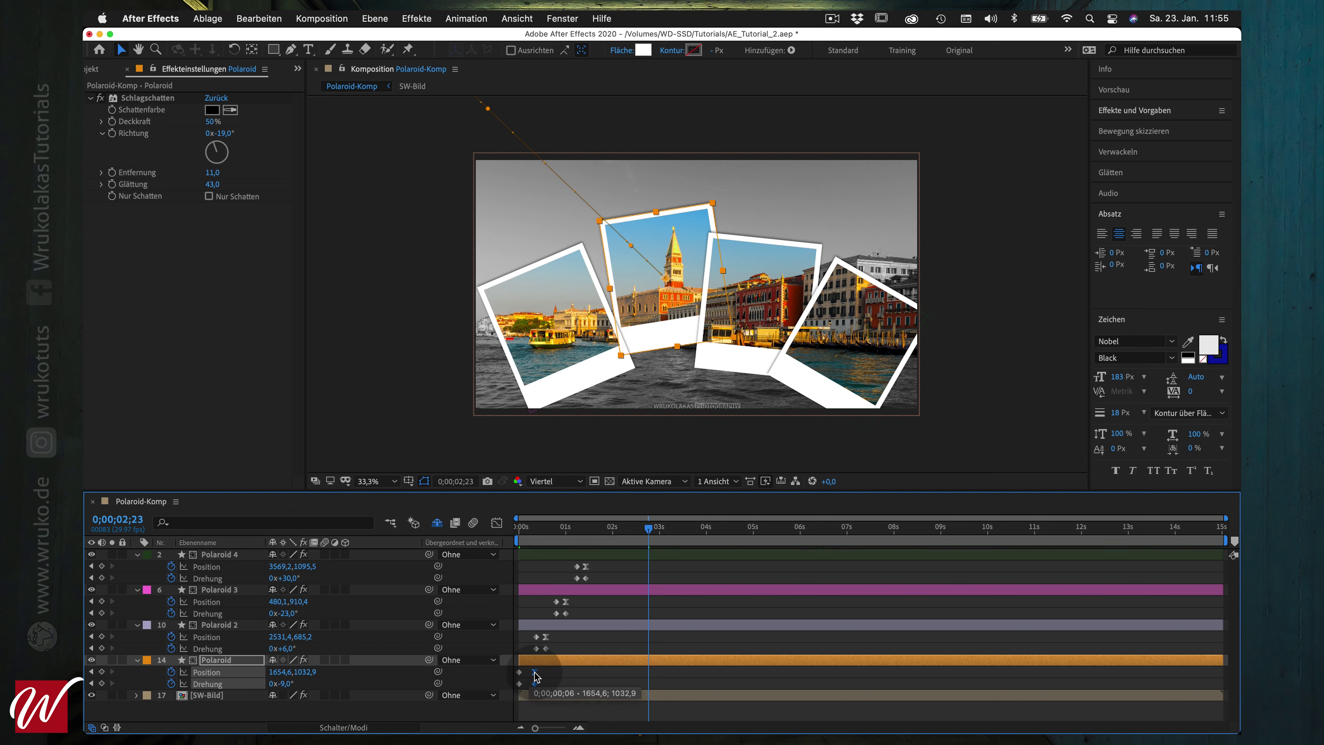
Shift the end keyframes of Polaroid 2, 3 and 4 slightly later, then preview from the start
left_click(548, 651)
left_click(548, 641)
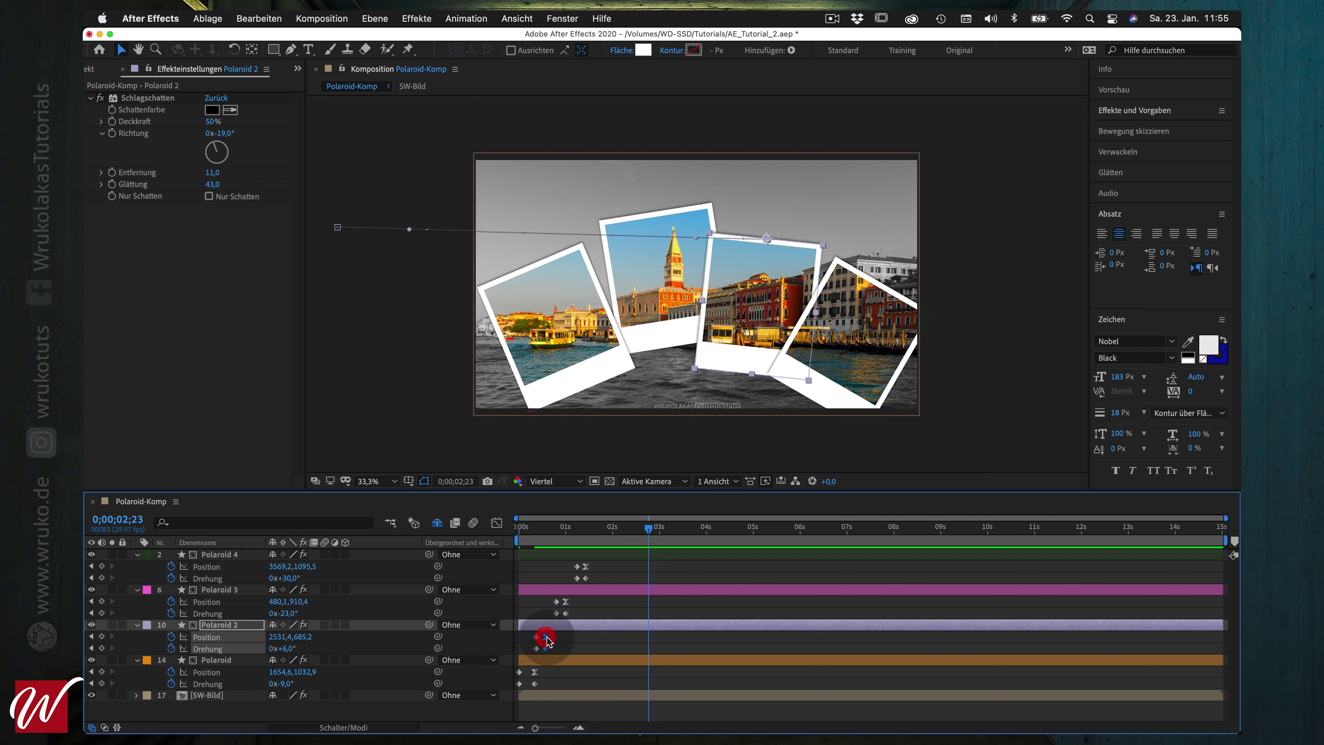
left_click(575, 619)
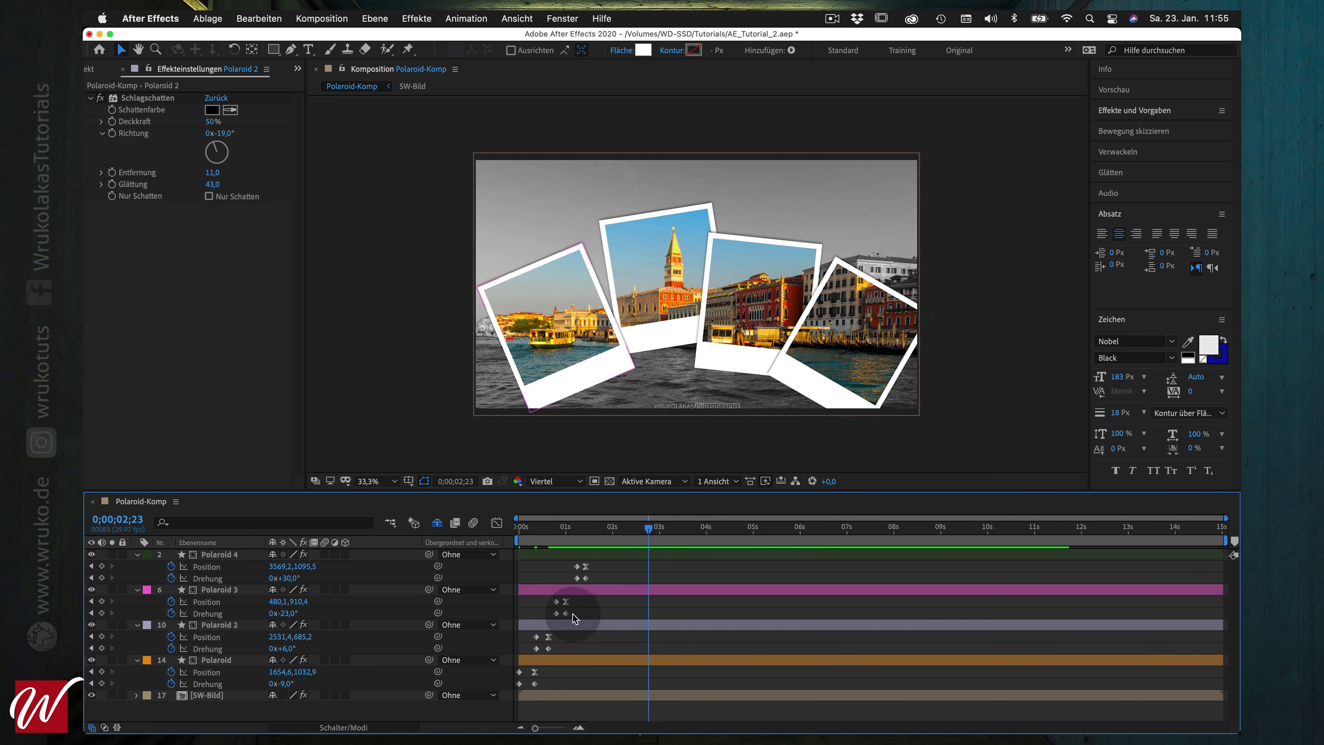
left_click(565, 601)
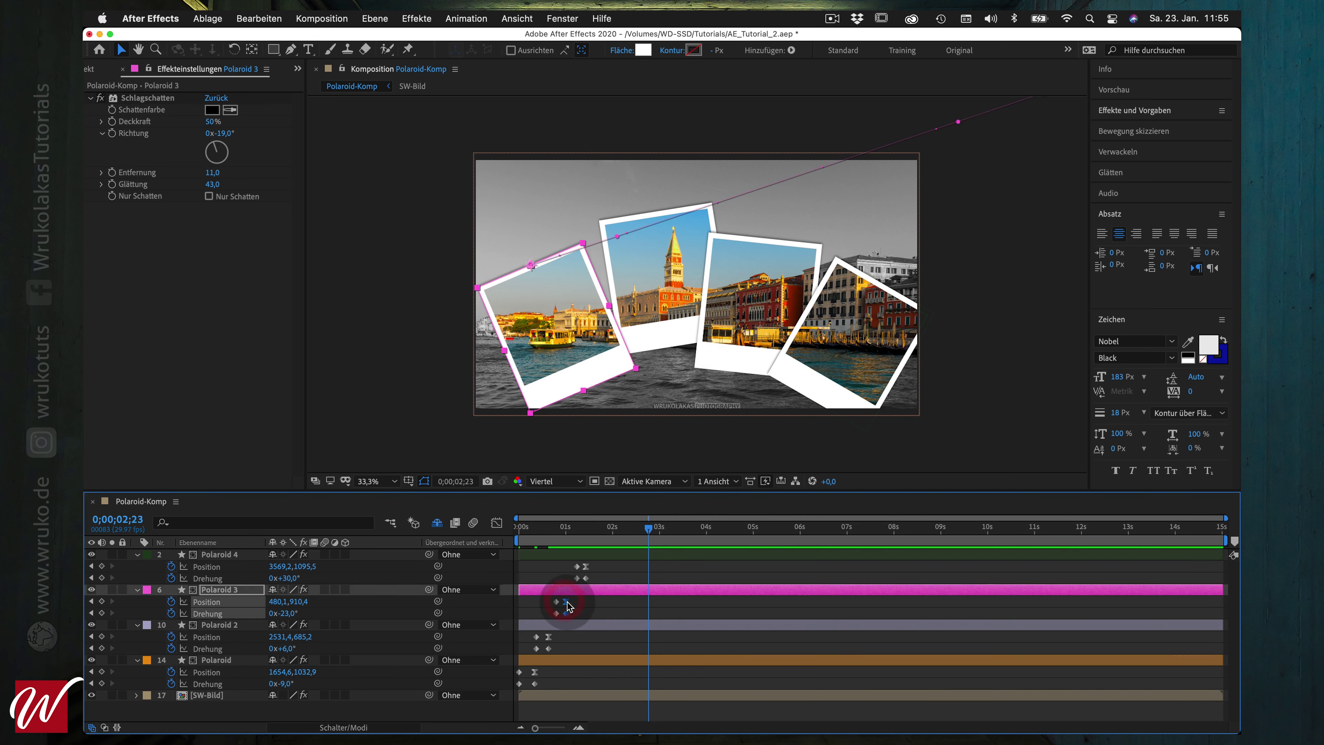
left_click(589, 576)
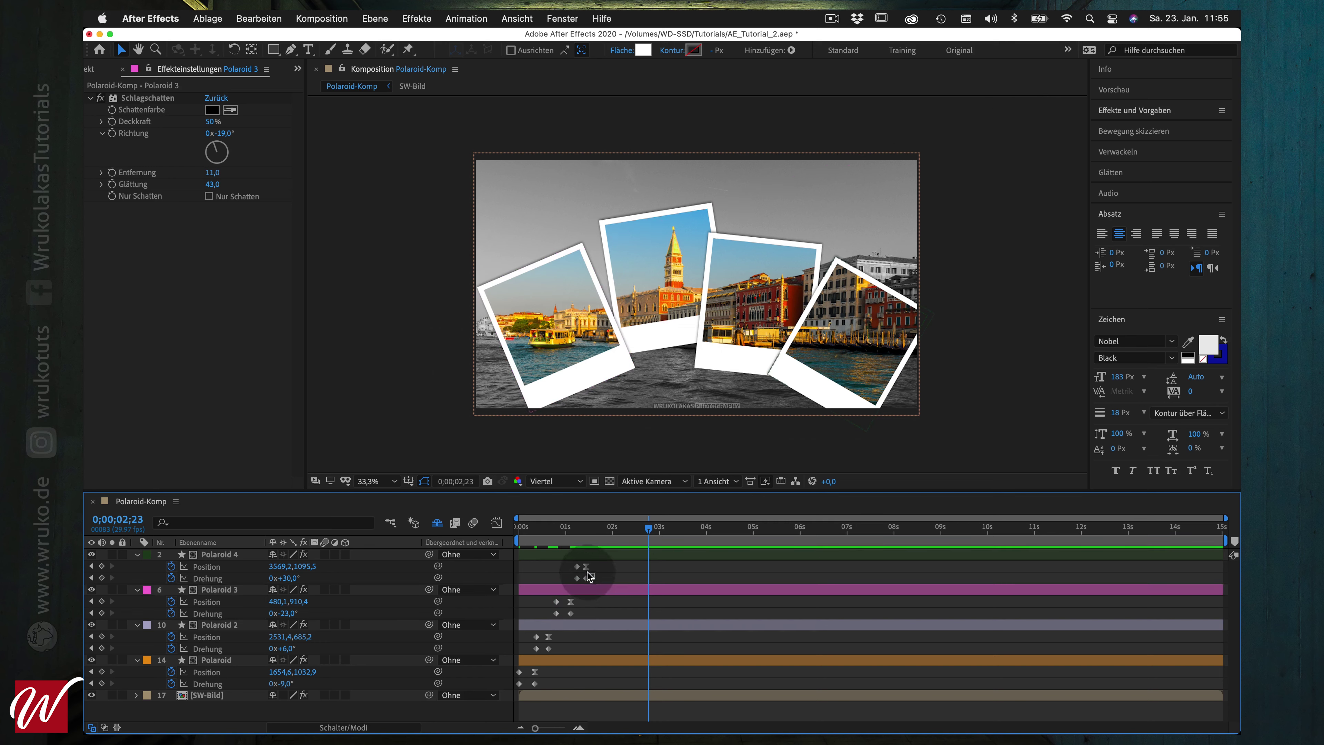
left_click(588, 574)
left_click_drag(587, 569, 592, 569)
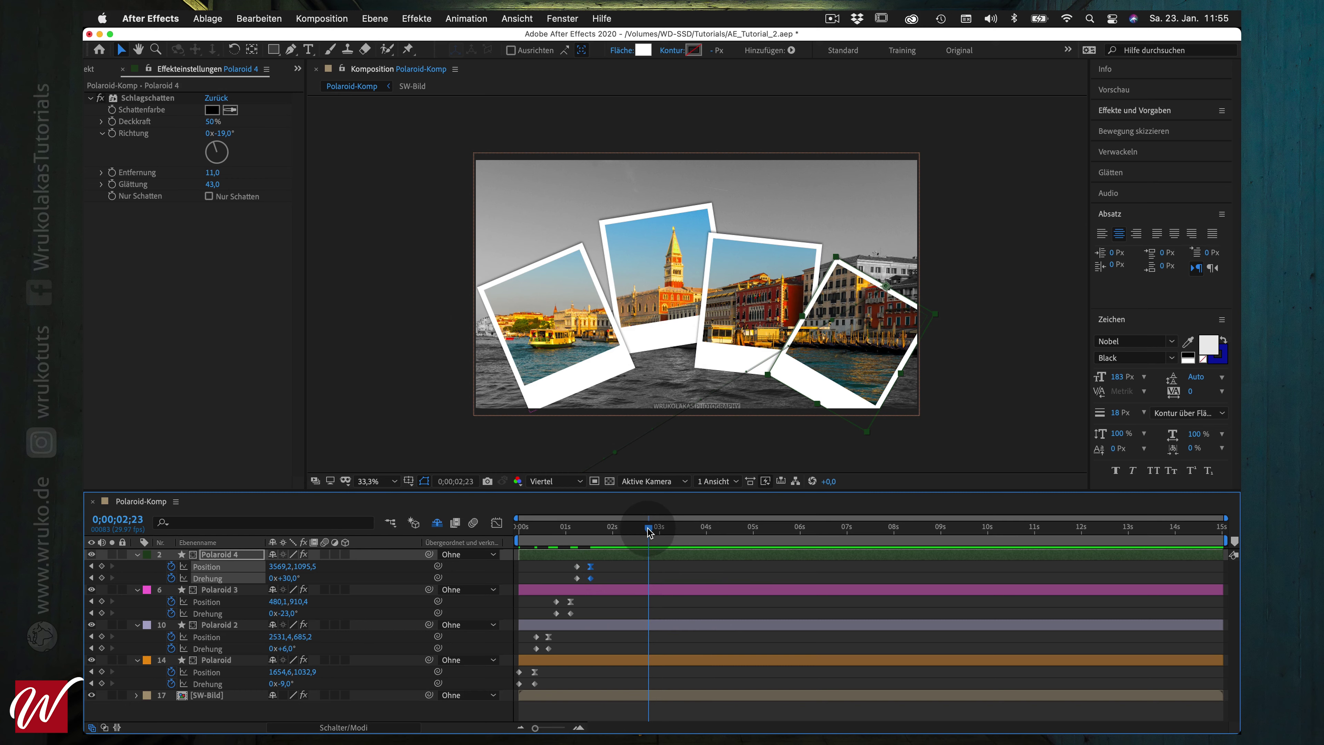
left_click_drag(649, 531, 498, 528)
key("space")
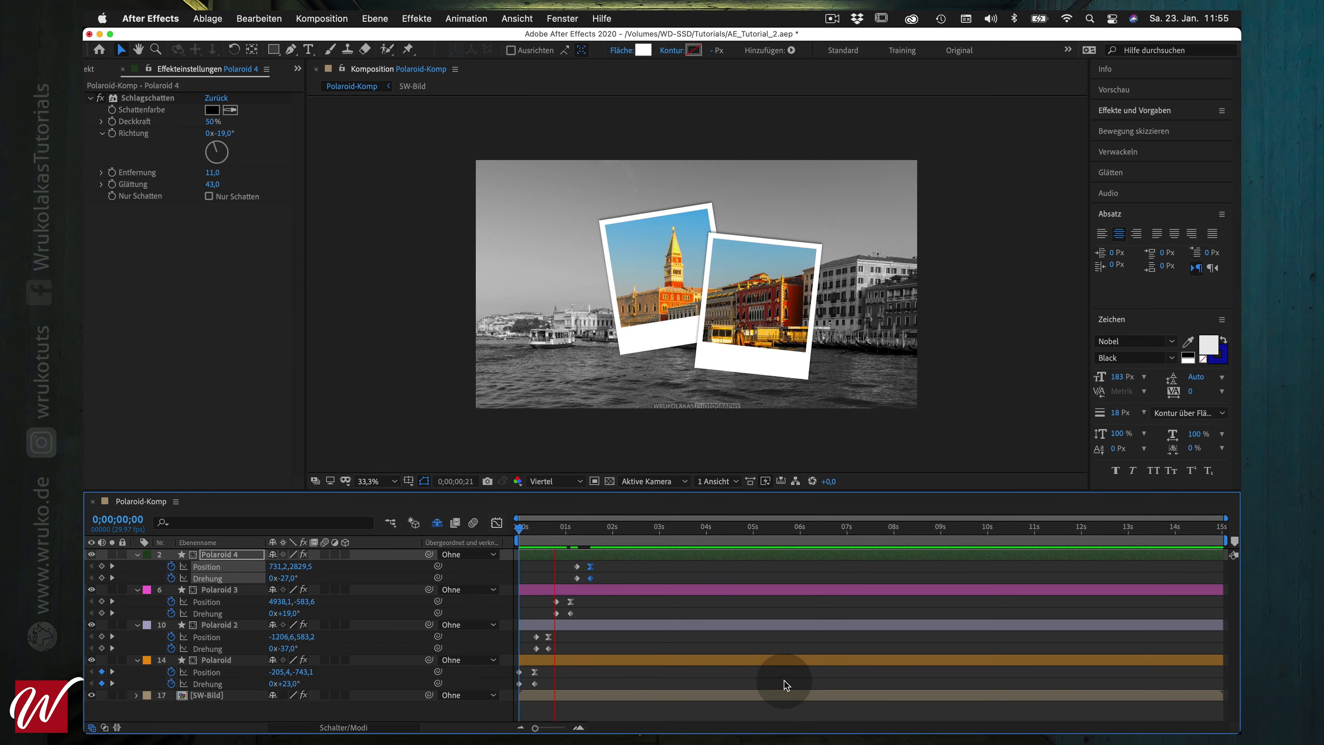
key("space")
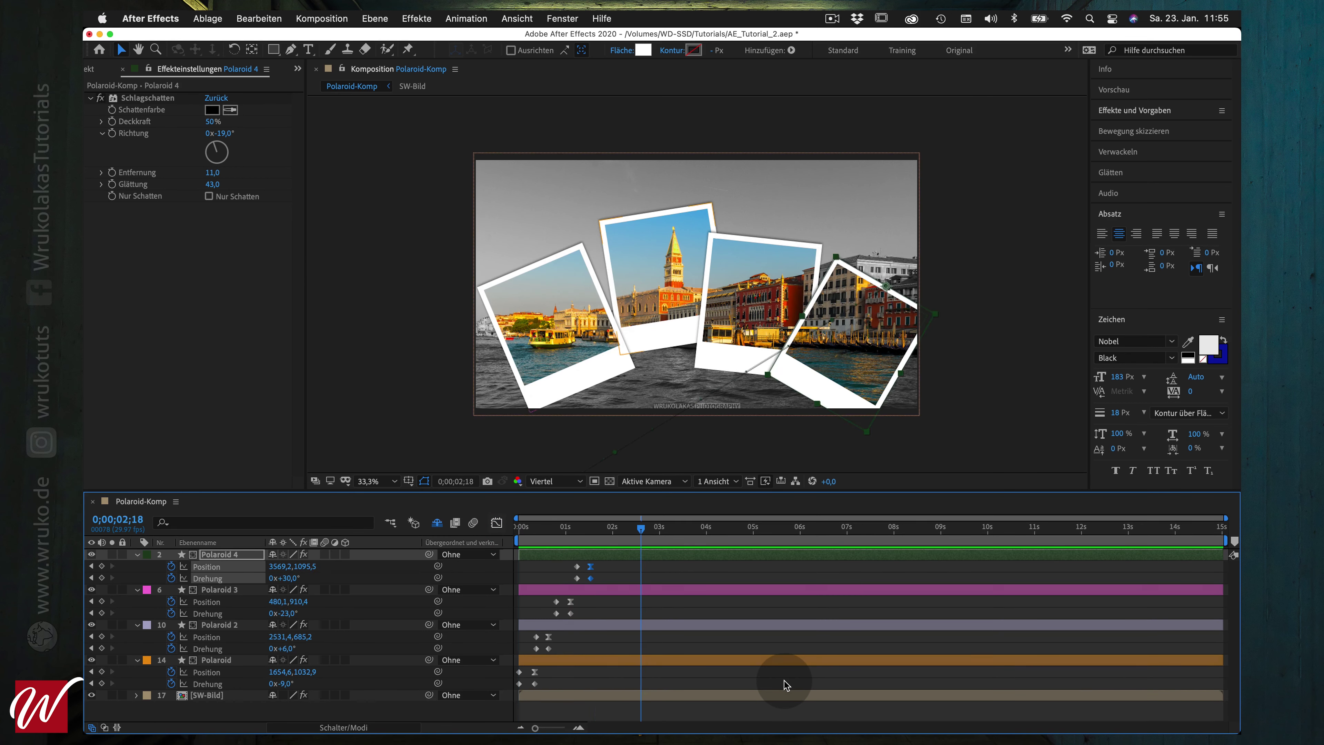